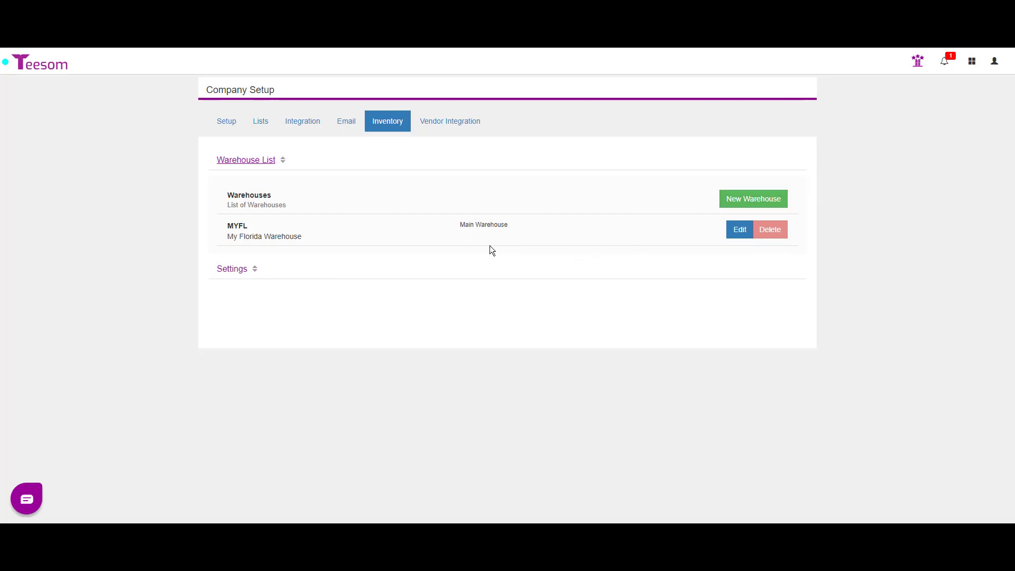
Expand the Inventory tab's Settings section to show MYFL as the Main Warehouse
click(222, 269)
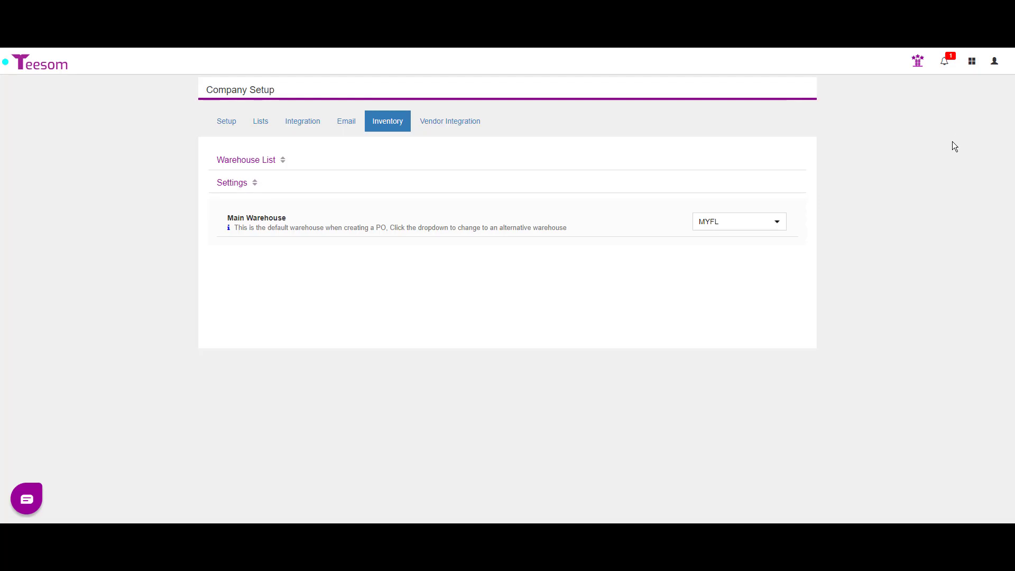
Open the main navigation menu from the grid icon in the Company Setup header
click(971, 62)
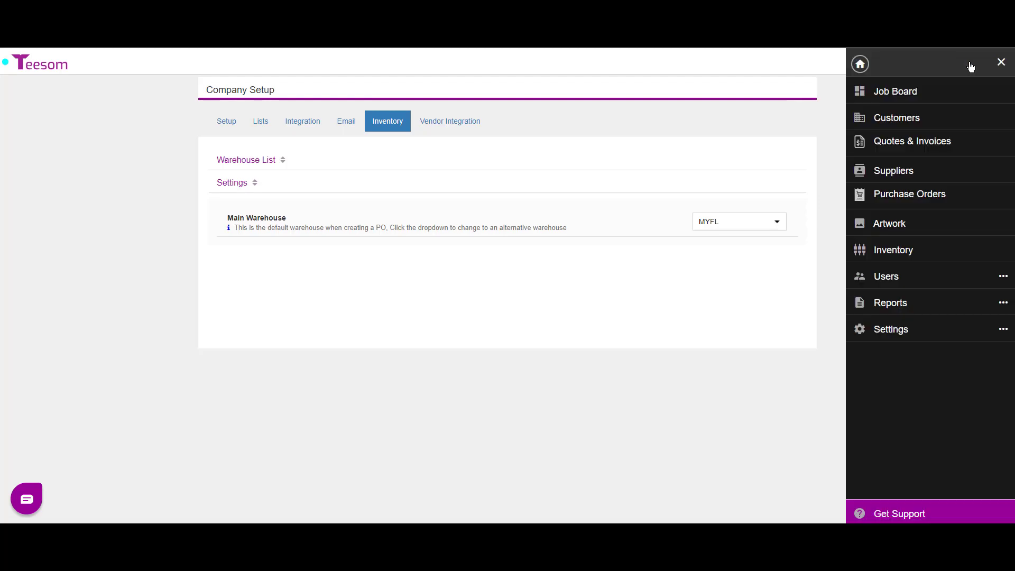
Browse the Inventory codes list, then open the Inventory Stock On Hand report under Reports
click(901, 252)
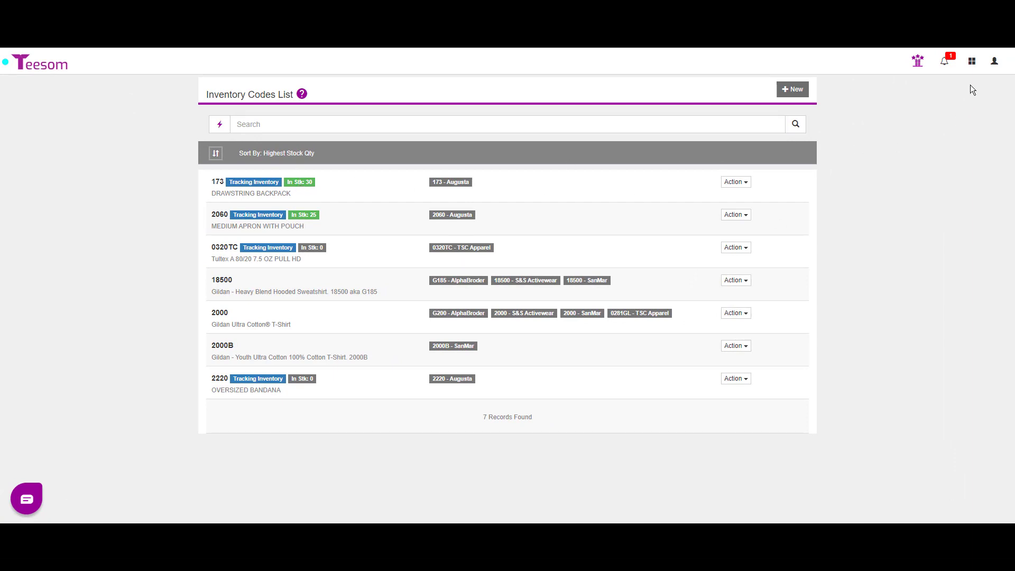
click(971, 60)
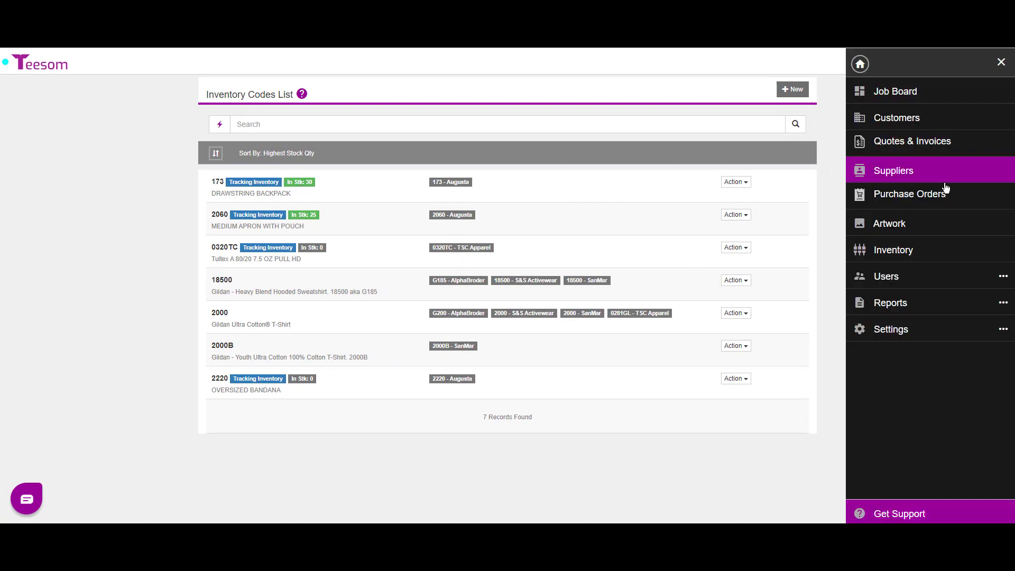
click(917, 305)
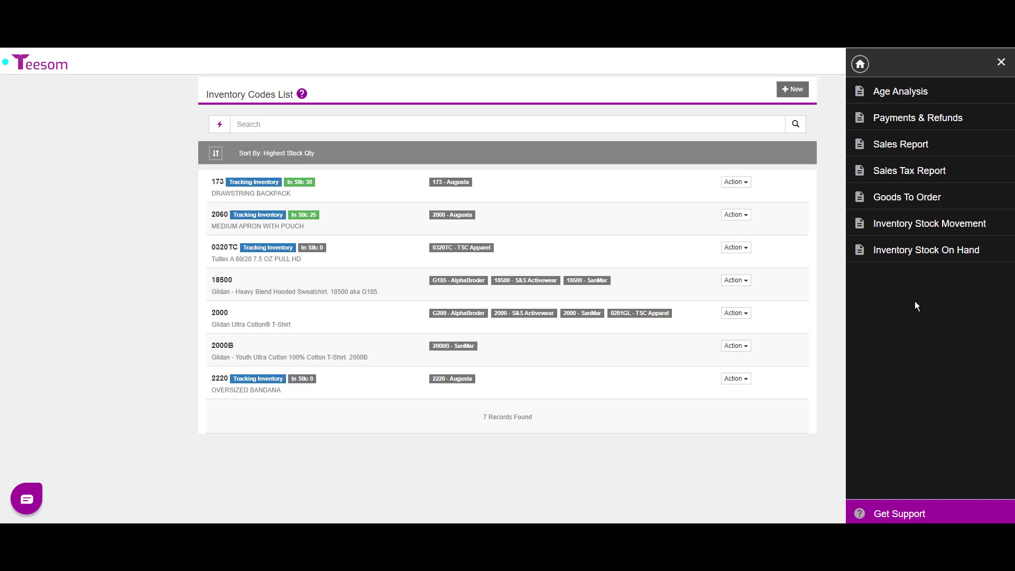
click(908, 256)
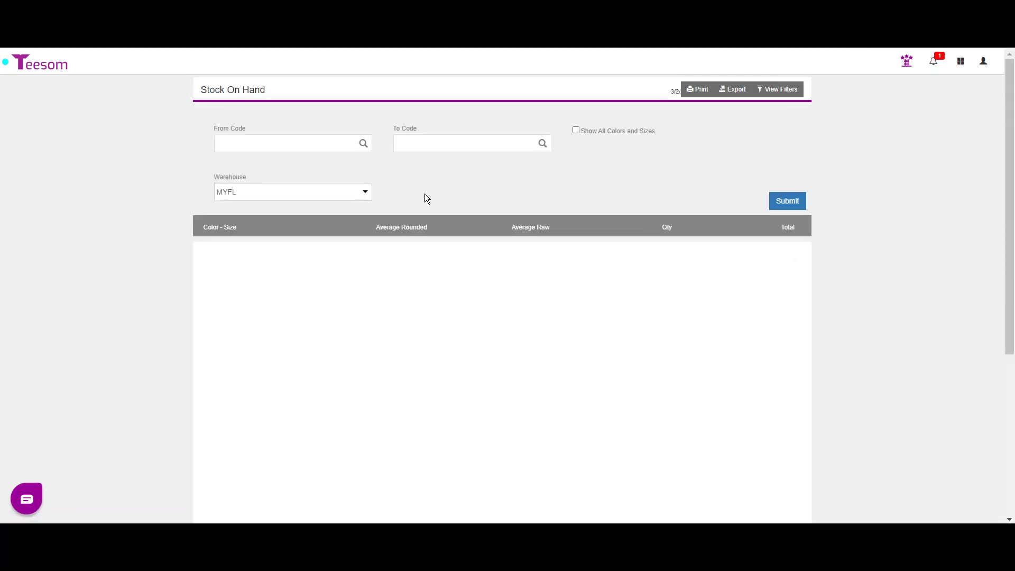
Set both the From Code and To Code of the report to 173
click(364, 143)
text(17)
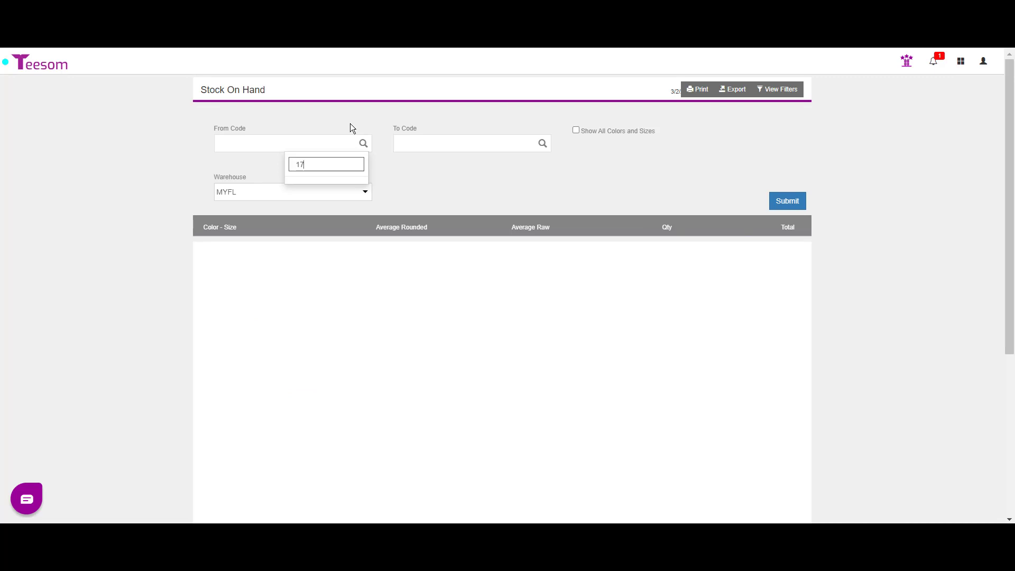
text(3)
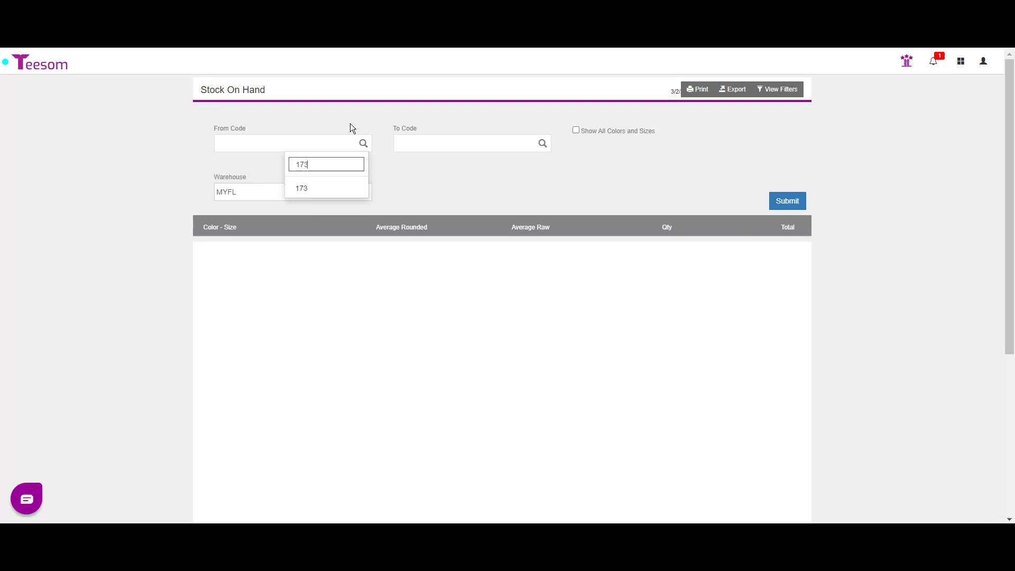
click(308, 186)
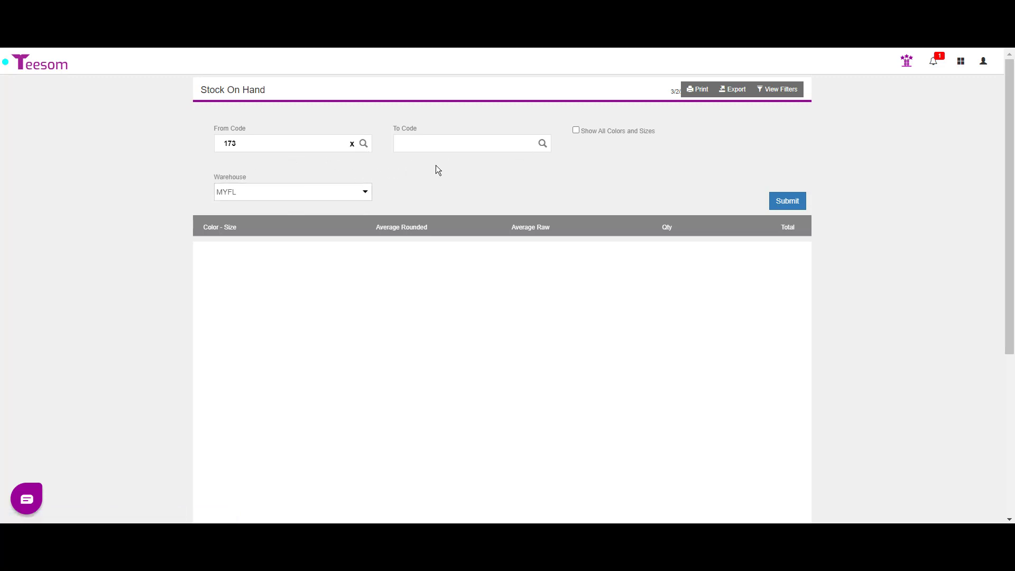
click(542, 148)
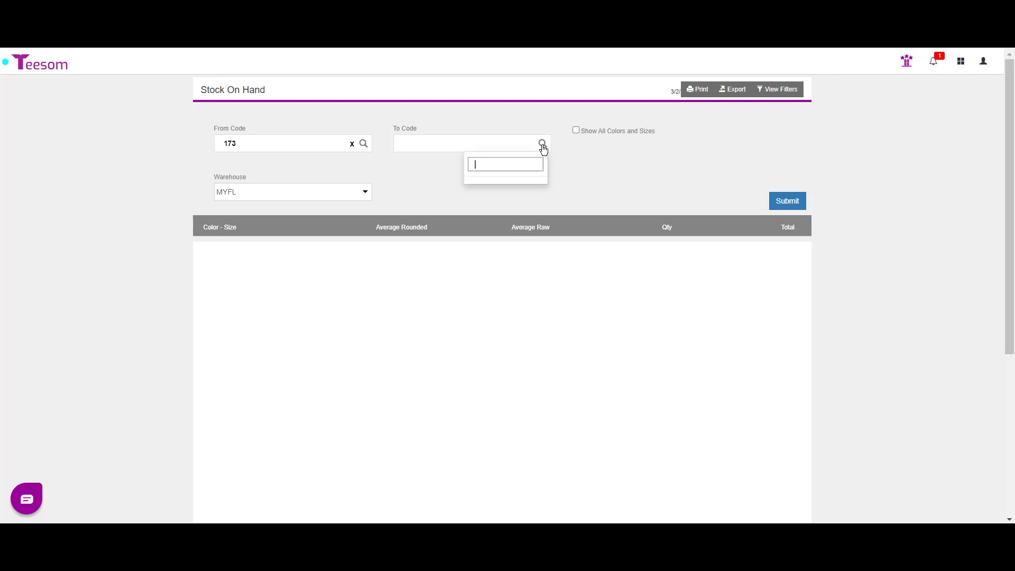
text(173)
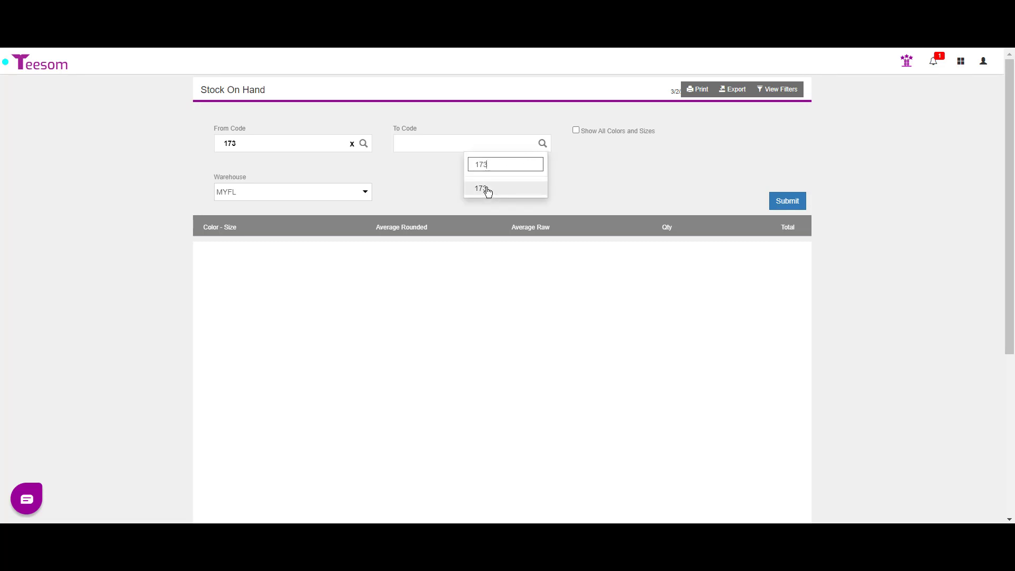
click(487, 190)
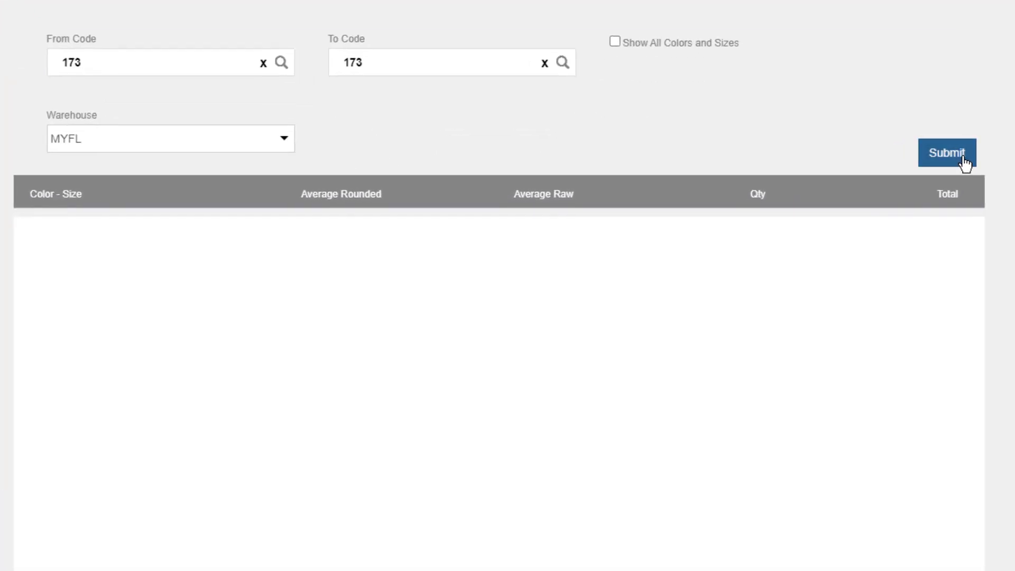
Submit the report to show 173 BLACK OS at 30 units, then clear both code fields
click(790, 203)
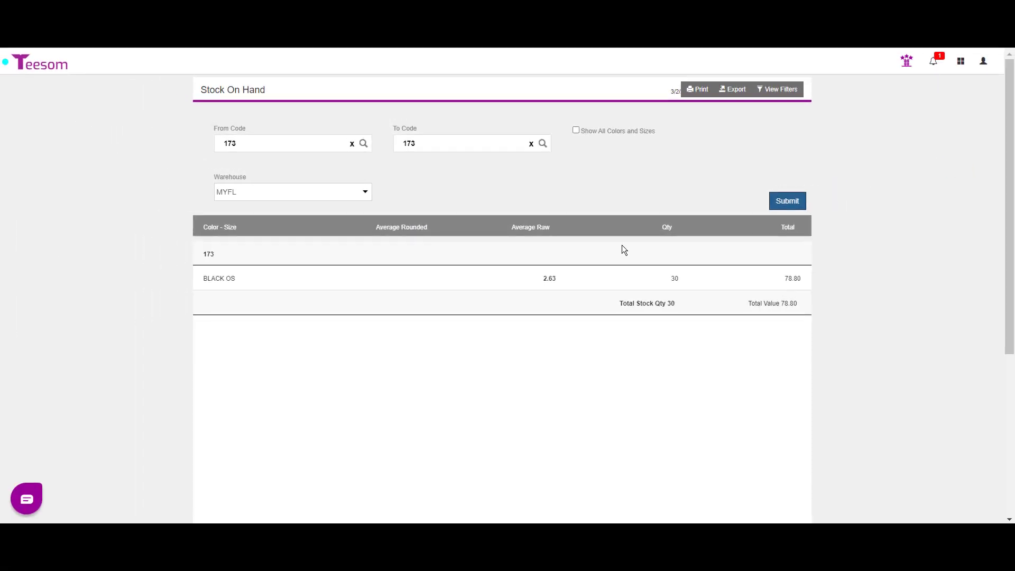
click(353, 145)
click(531, 143)
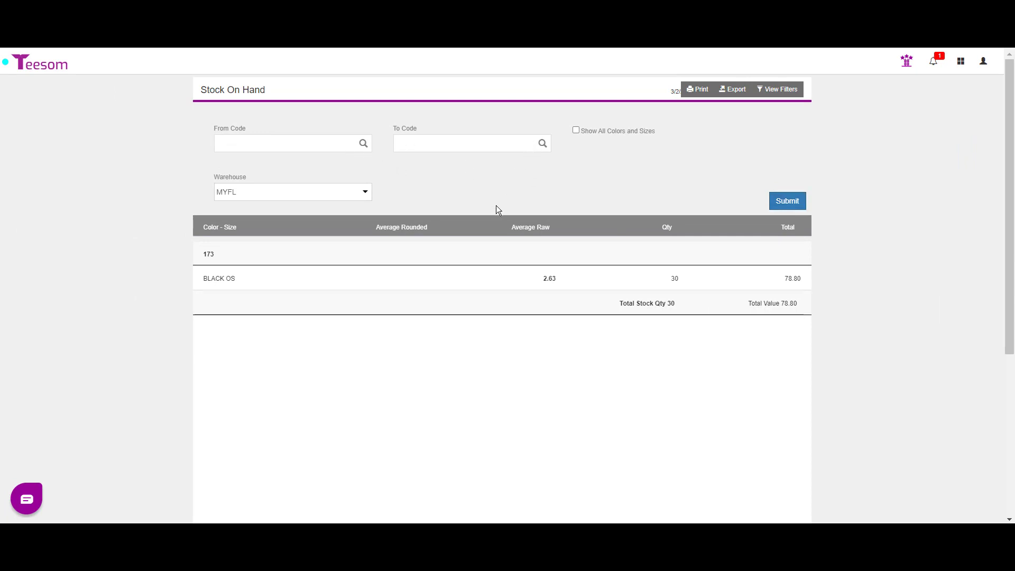
Submit with empty codes to list 173 BLACK OS and 2060 RED OS, totalling 55 units
click(784, 203)
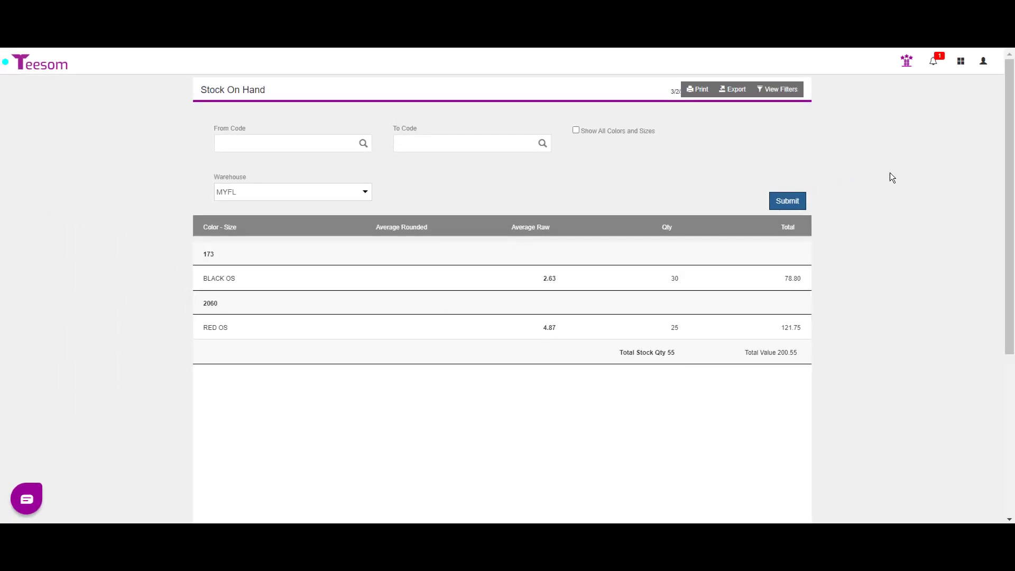
Start a new item from the Inventory codes list and search the catalogs for 'k500'
click(960, 63)
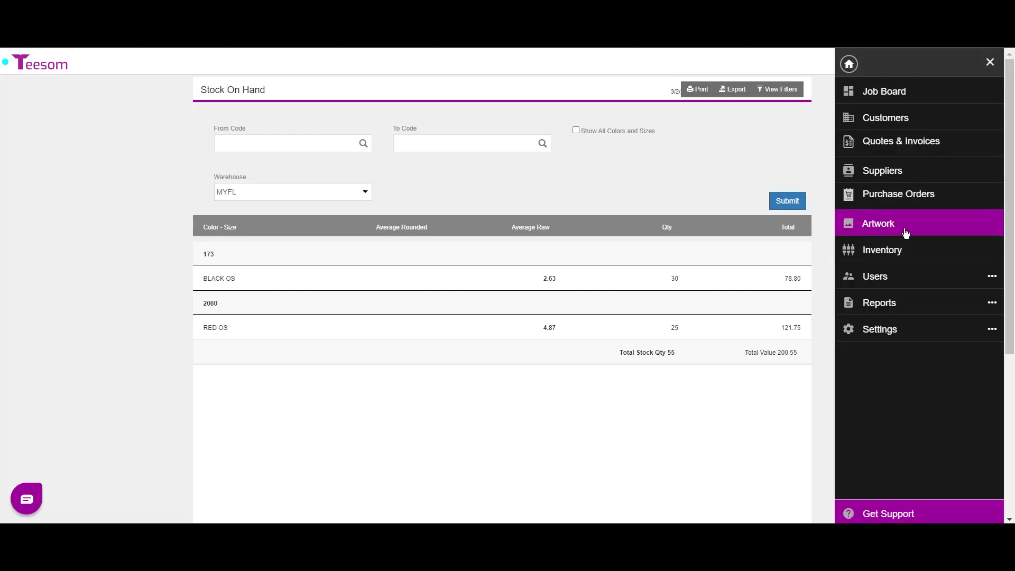
click(905, 252)
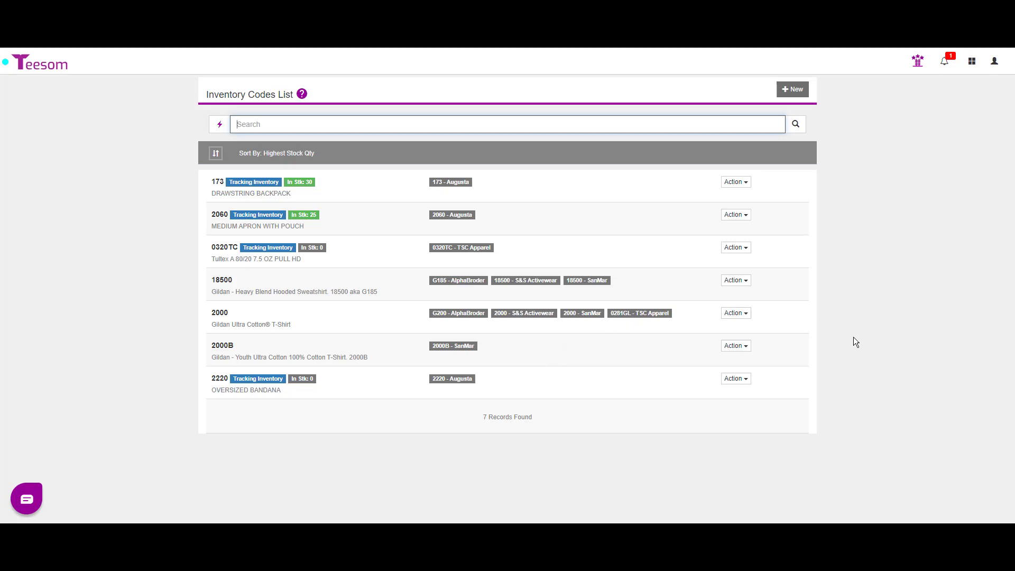
click(791, 90)
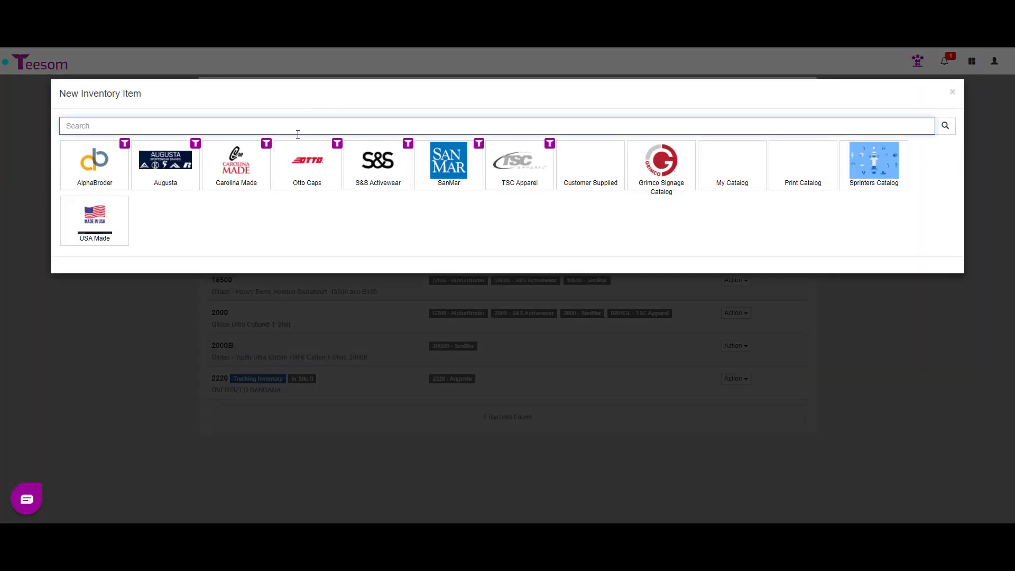
text(k500)
click(945, 127)
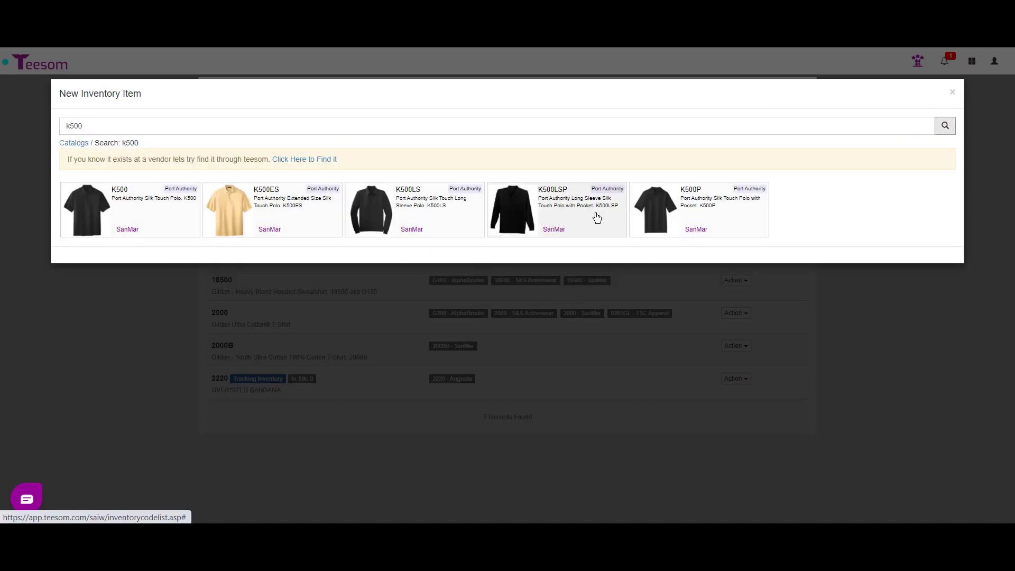
Pick the K500 Silk Touch Polo, enable Track Inventory, and continue to its colour/size SKUs
click(131, 206)
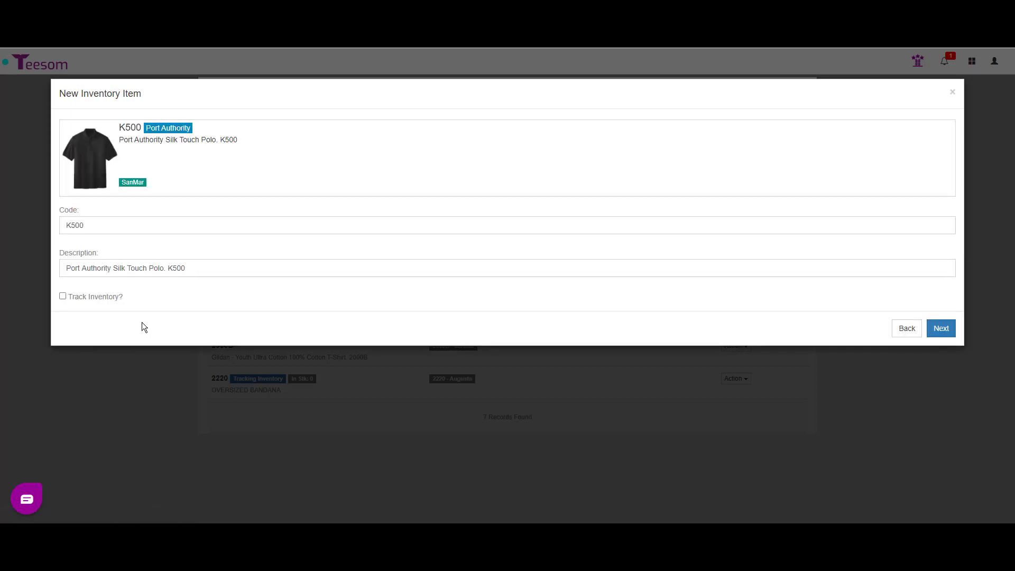
click(100, 297)
drag(226, 273, 22, 286)
drag(121, 231, 2, 334)
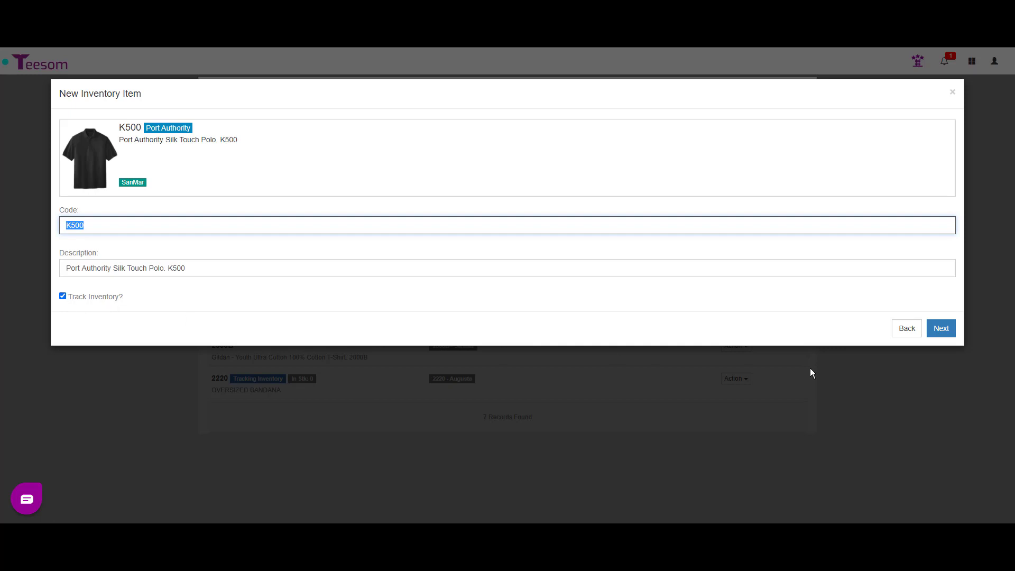
click(943, 331)
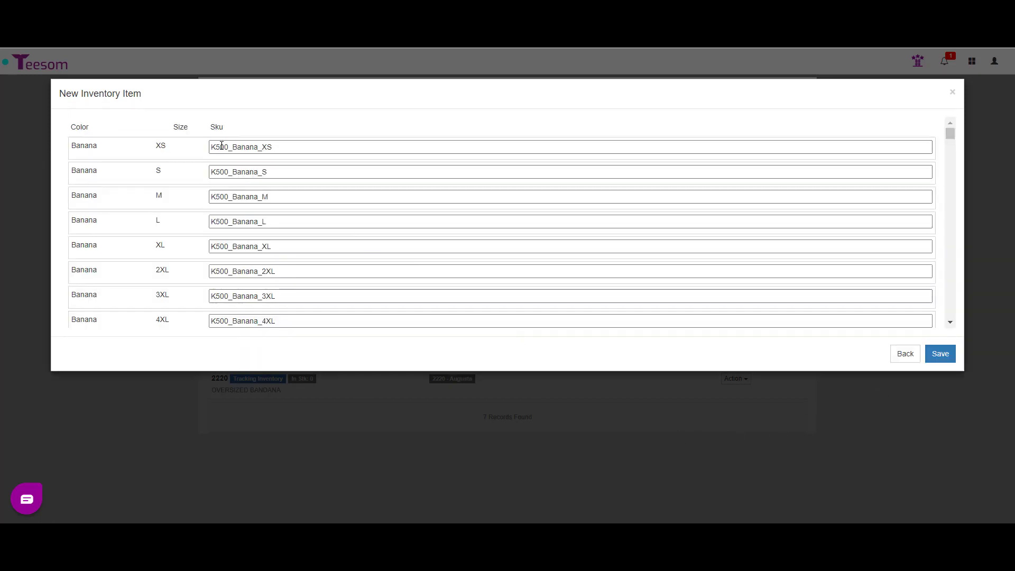
Review the generated K500 SKUs such as K500_Black_M, then save the new item
scroll(207, 193, down, 5)
scroll(211, 211, down, 1)
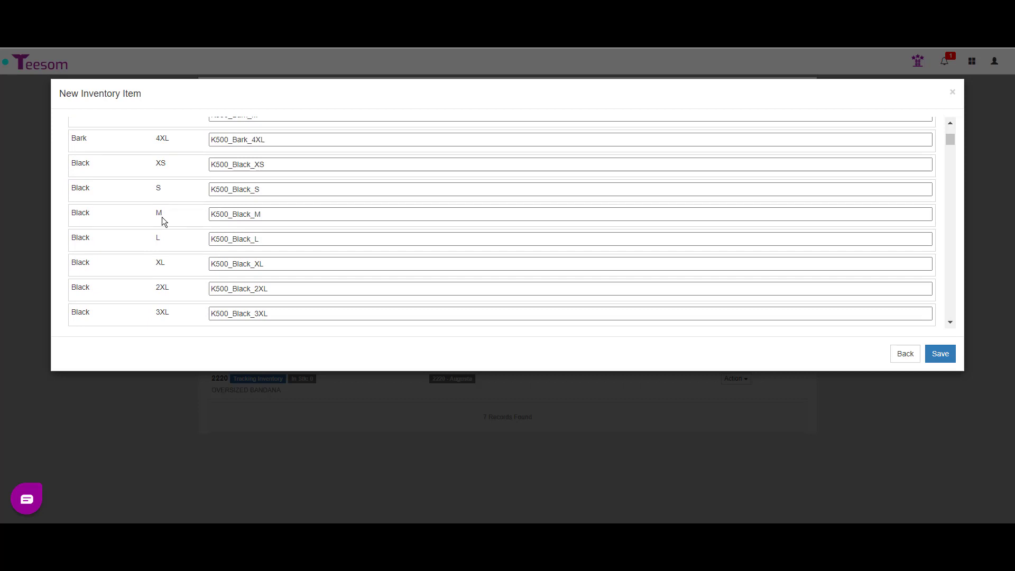
click(232, 217)
drag(211, 217, 281, 215)
scroll(333, 306, down, 6)
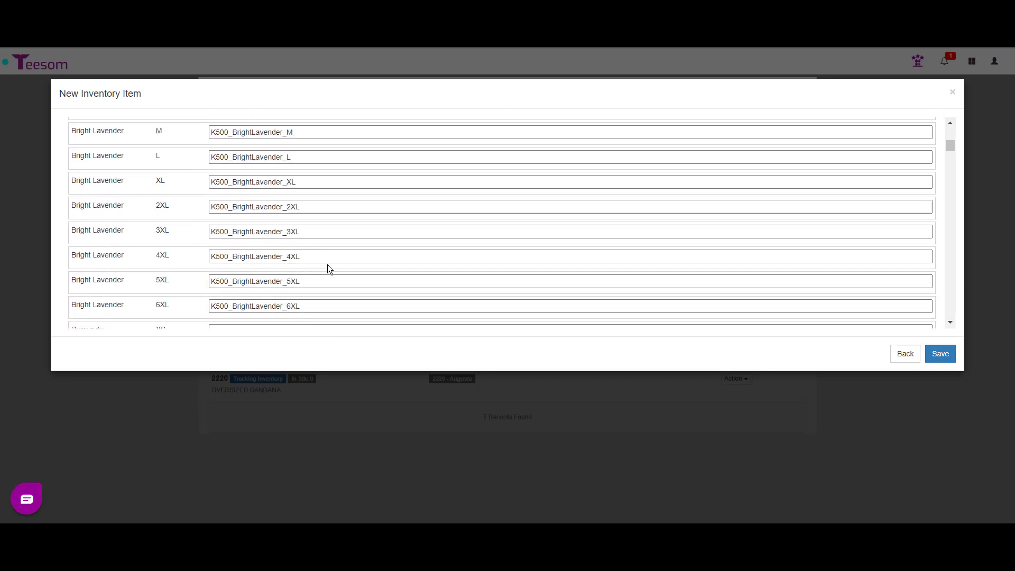
scroll(326, 250, down, 4)
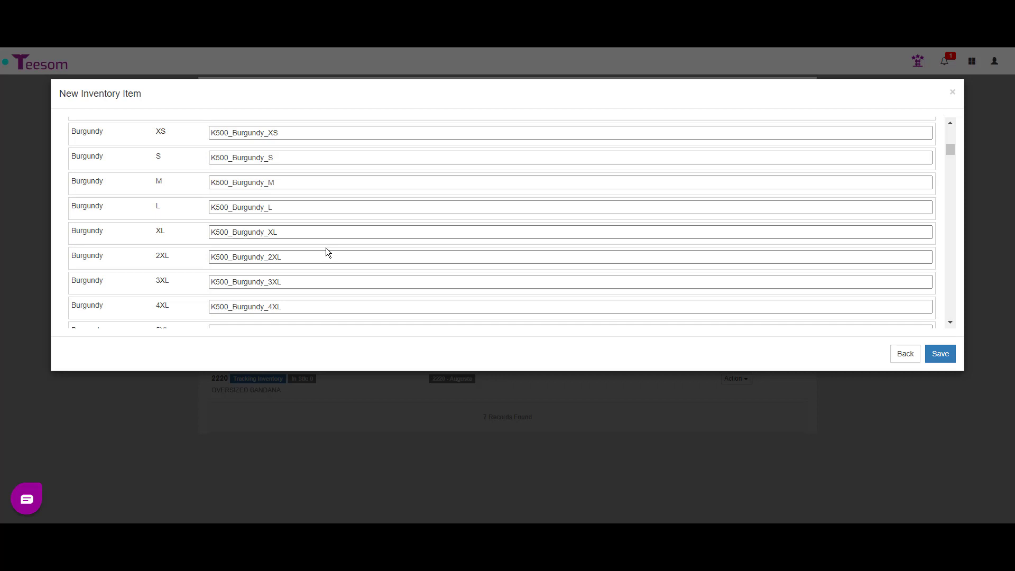
scroll(326, 247, down, 5)
scroll(328, 260, down, 3)
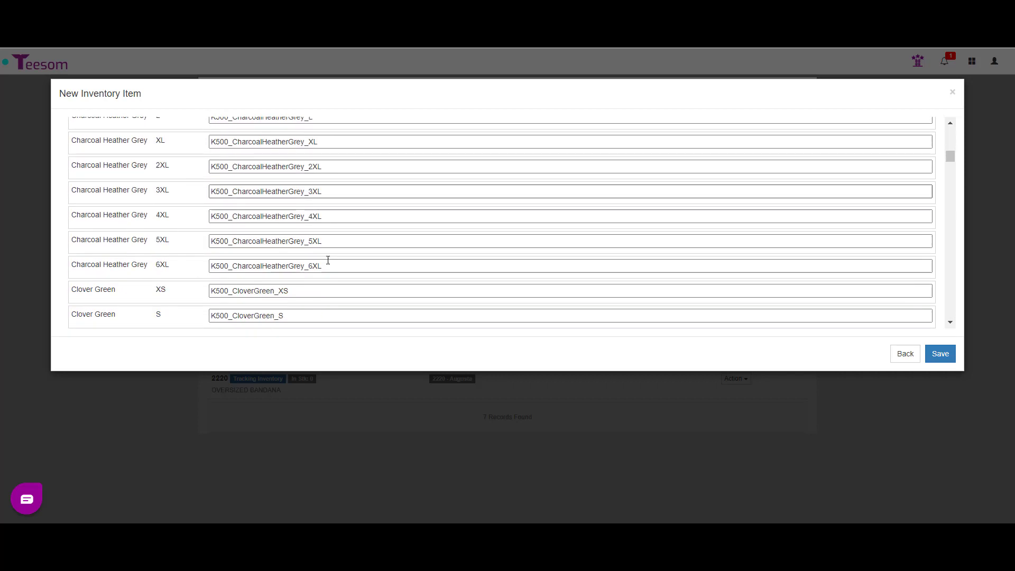
scroll(327, 260, down, 11)
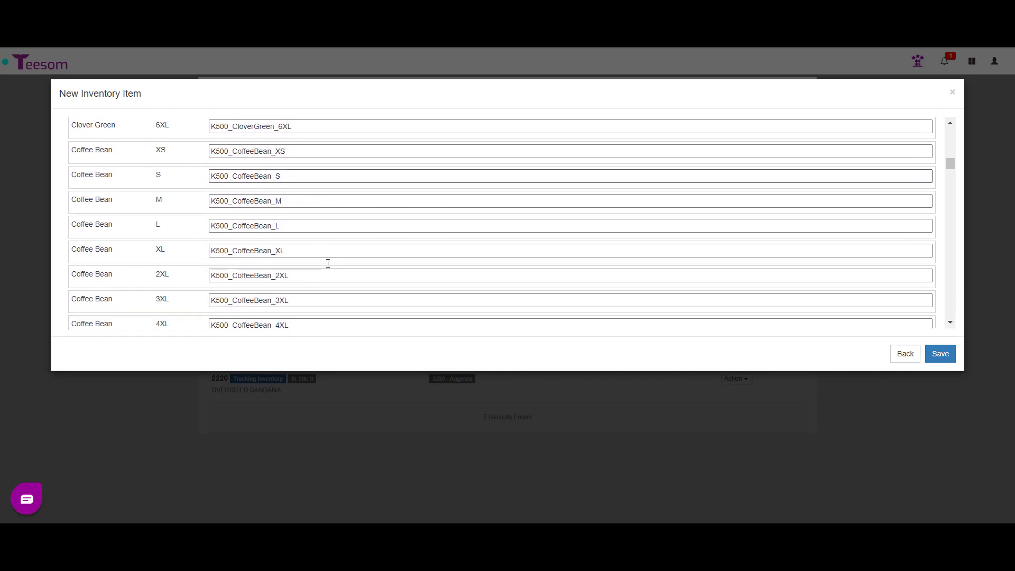
scroll(328, 262, down, 8)
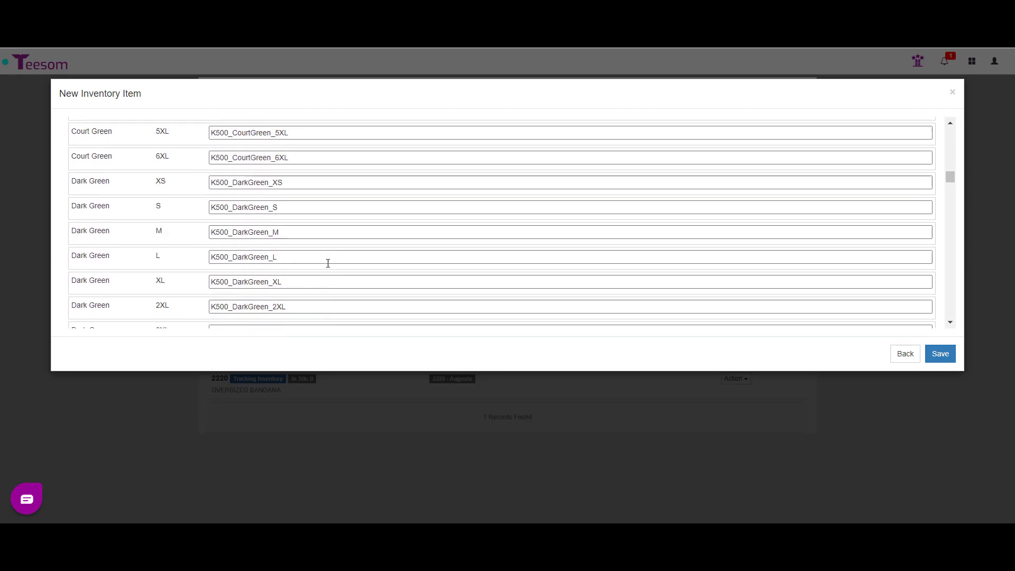
click(940, 354)
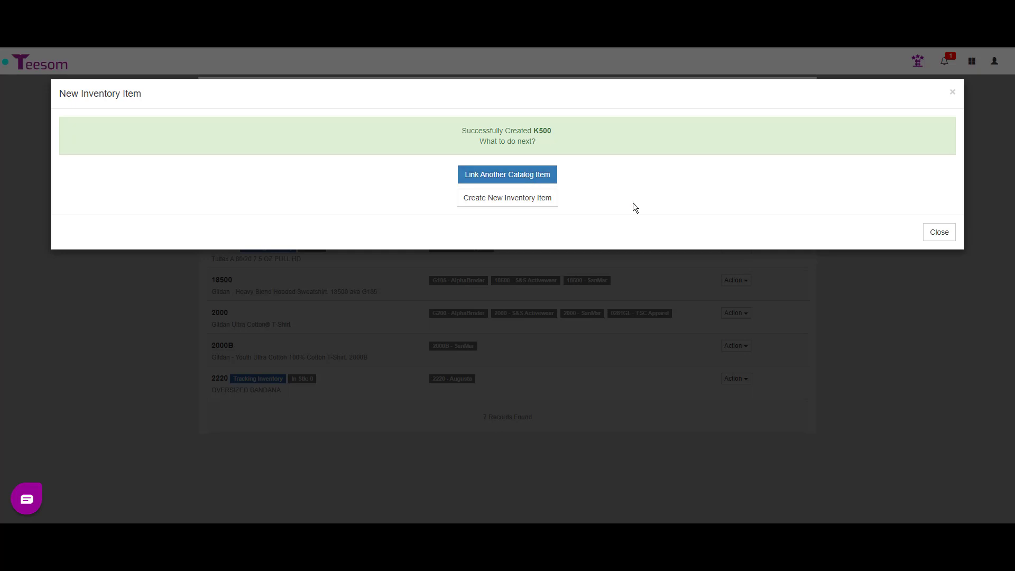
Close the new item window and open the Action menu on the K500 row
click(943, 235)
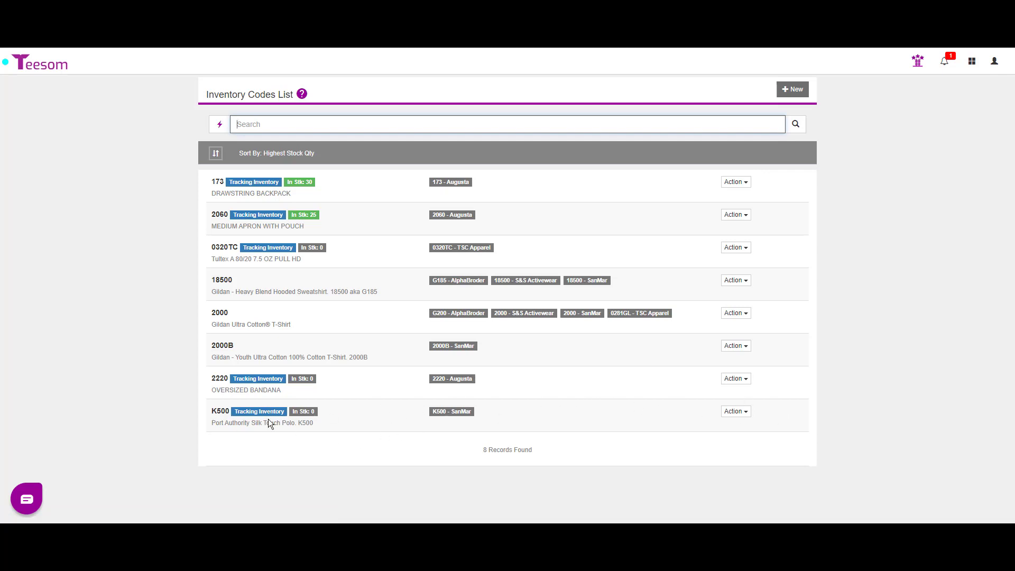
click(935, 448)
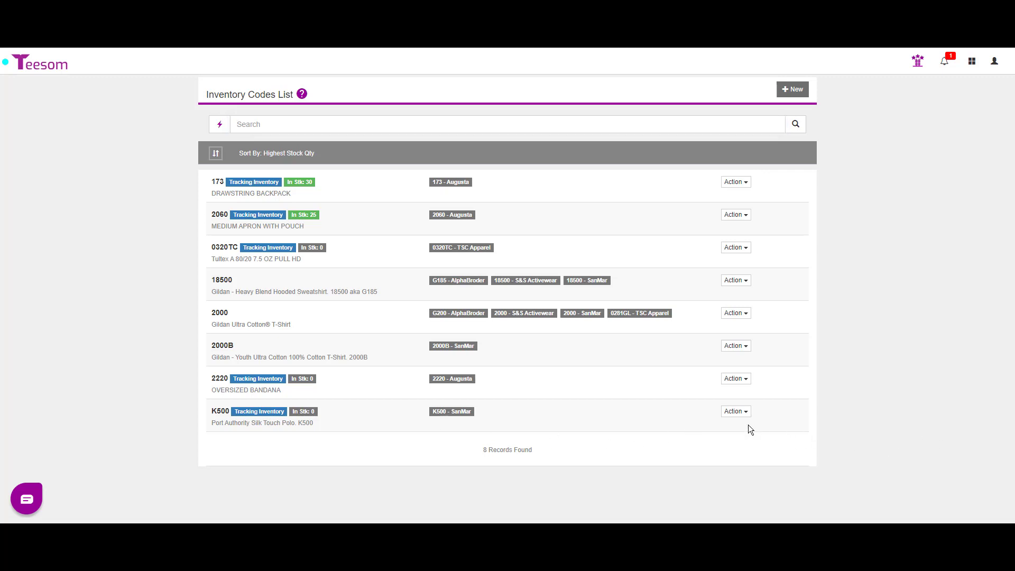
click(734, 412)
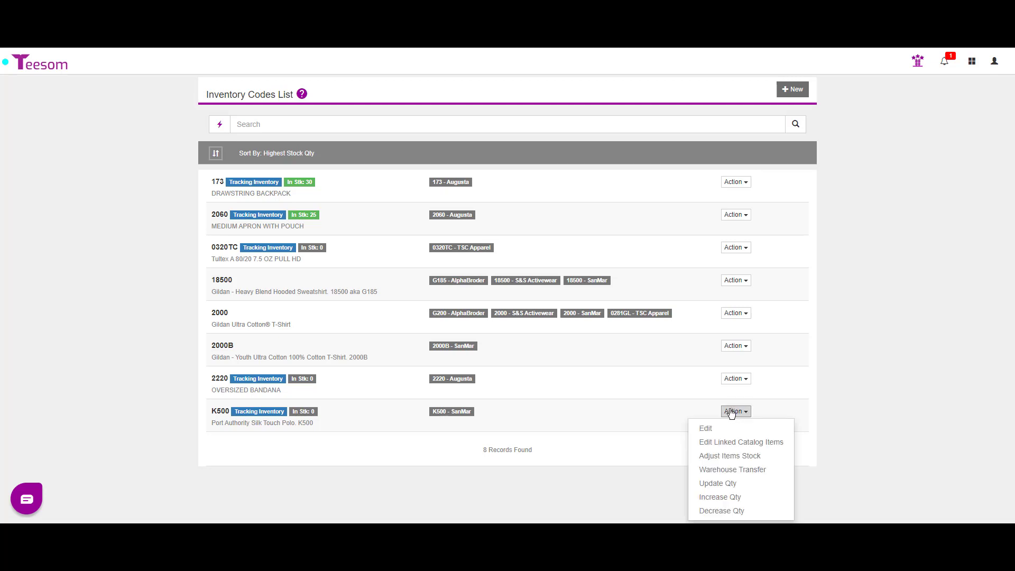
click(706, 429)
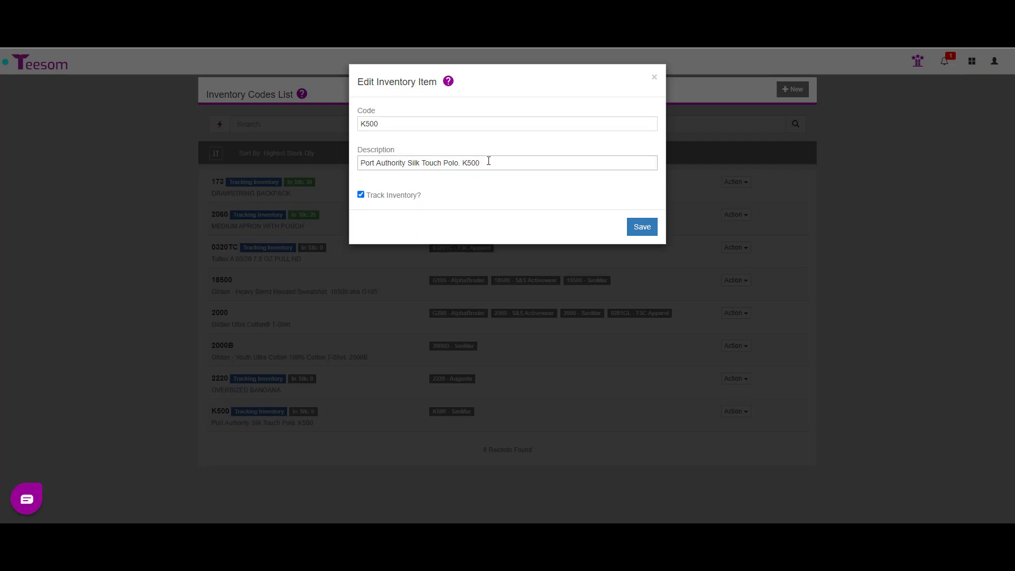
click(656, 80)
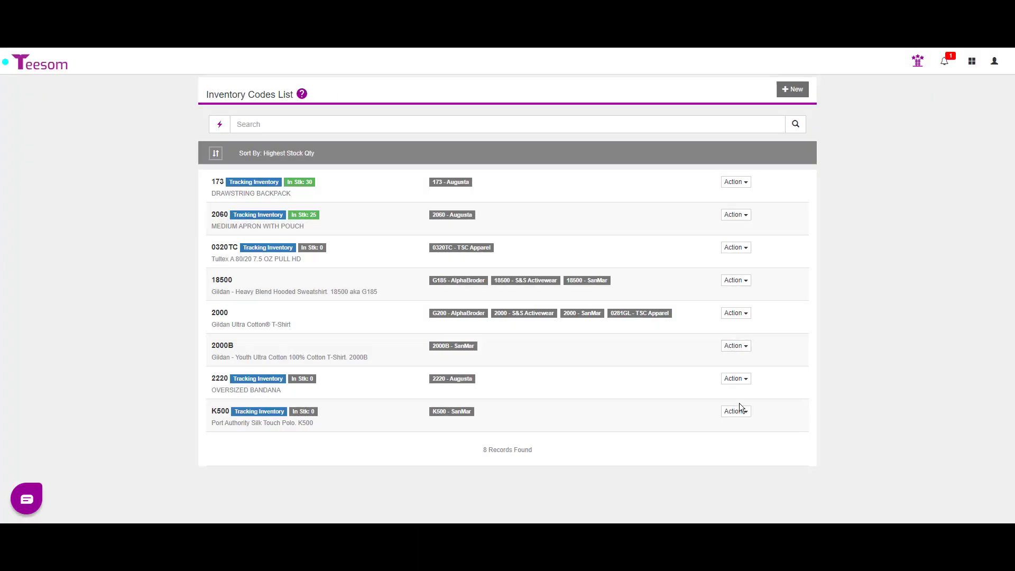
click(738, 412)
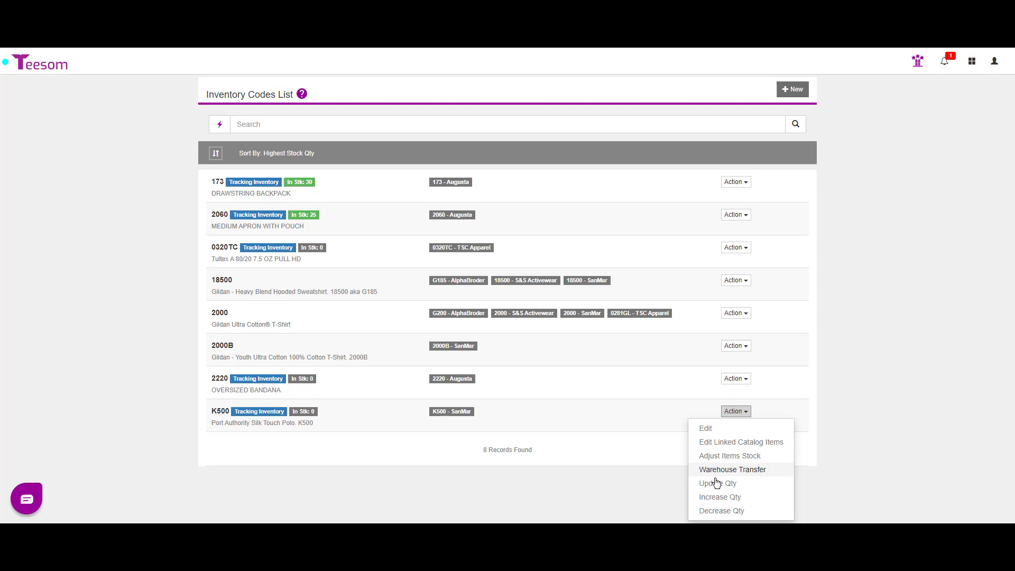
click(717, 484)
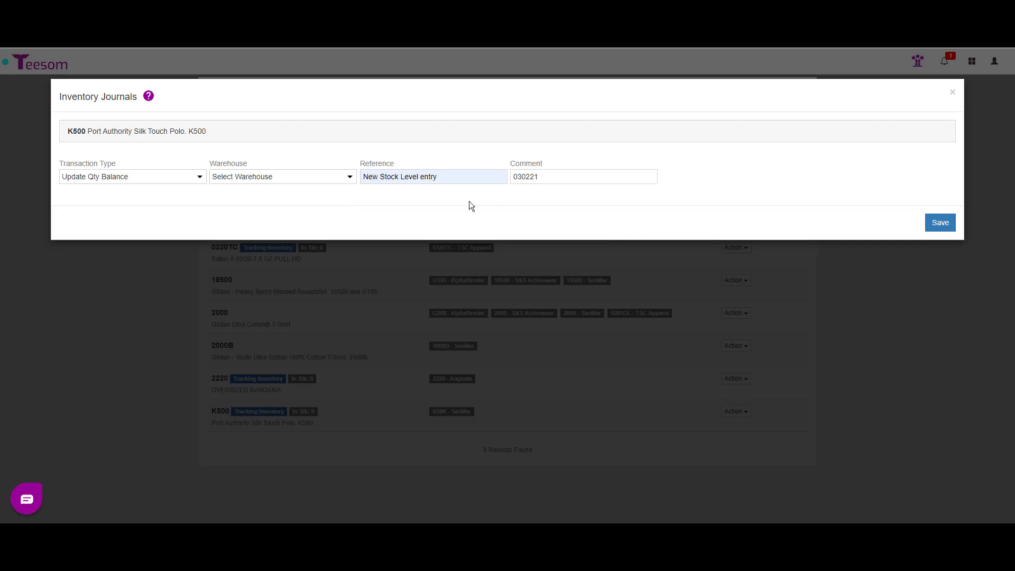
click(265, 178)
click(265, 196)
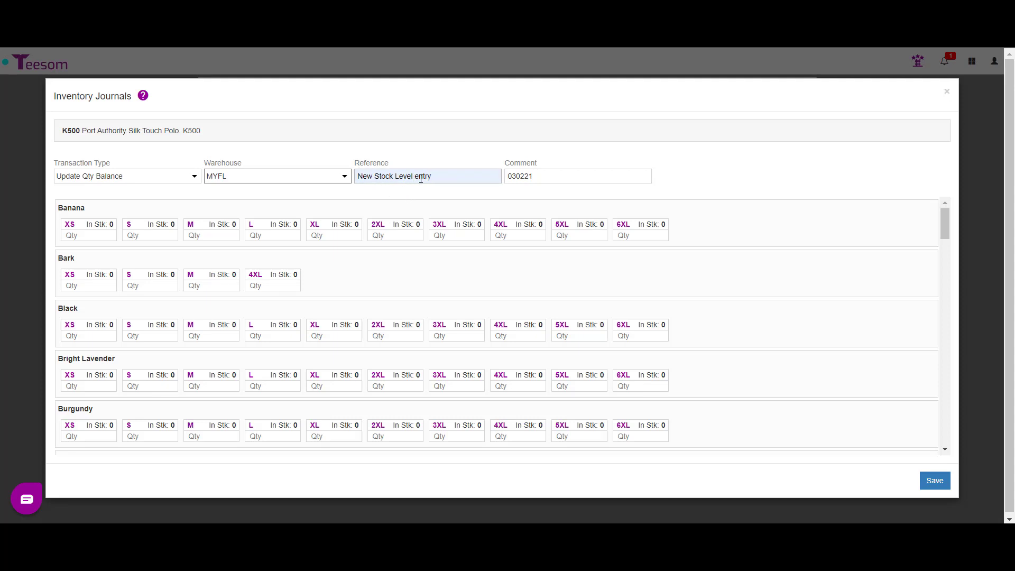
click(531, 180)
click(944, 94)
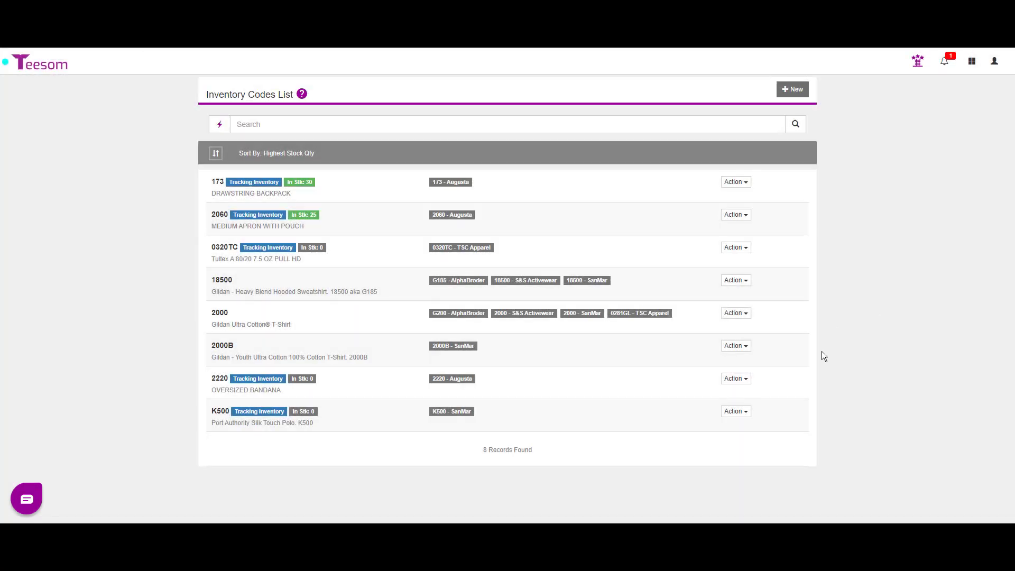
Start an Increase Qty Balance journal for K500 in warehouse MYFL, ready at the Black XS quantity
click(733, 418)
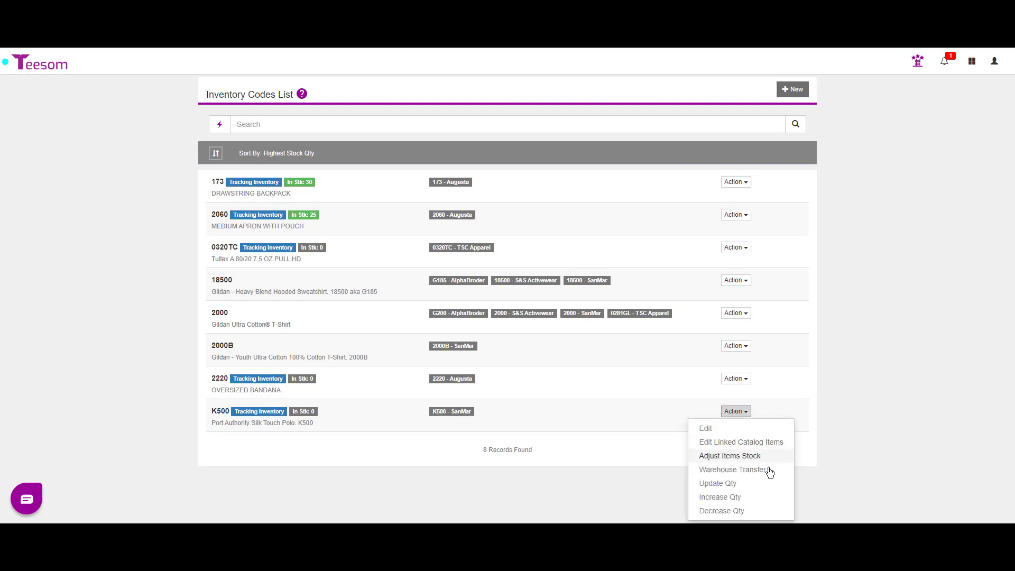
click(765, 501)
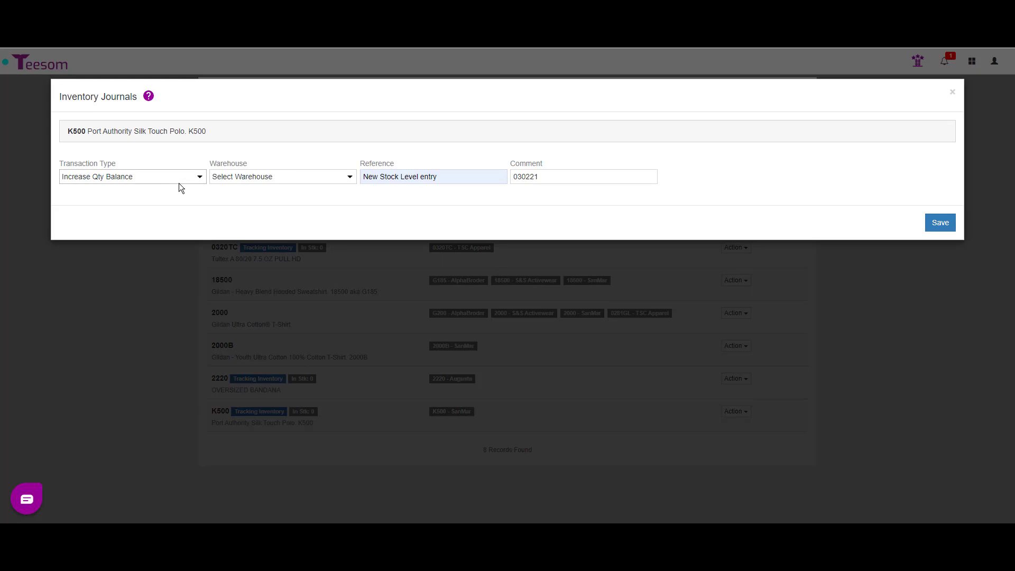
click(272, 177)
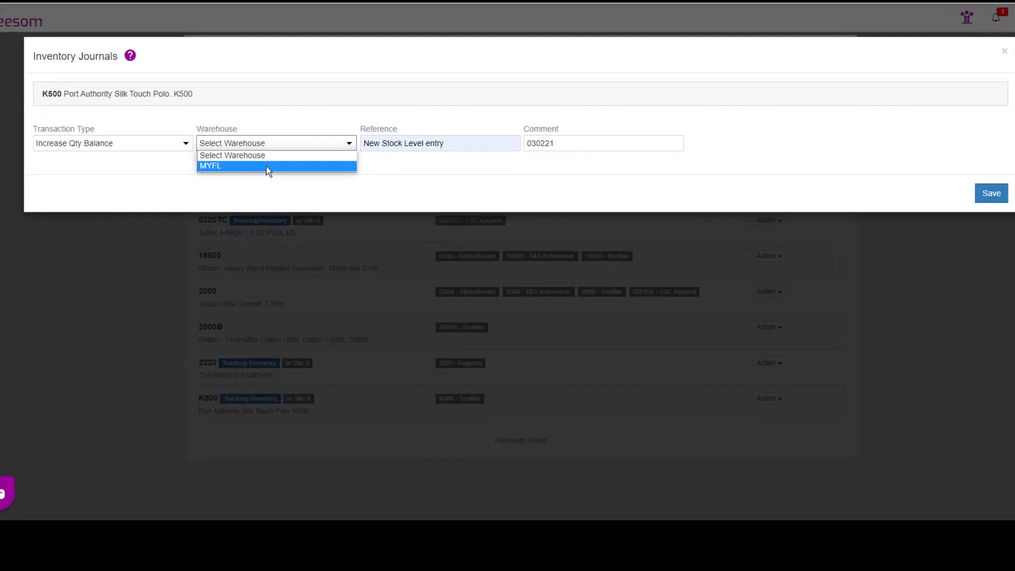
click(265, 166)
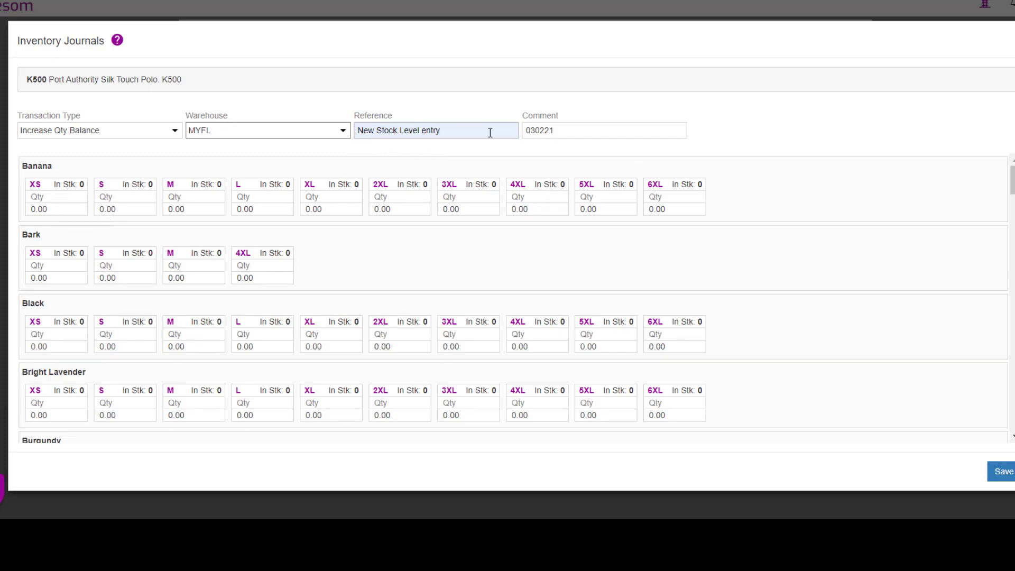
click(585, 129)
key(ctrl+a)
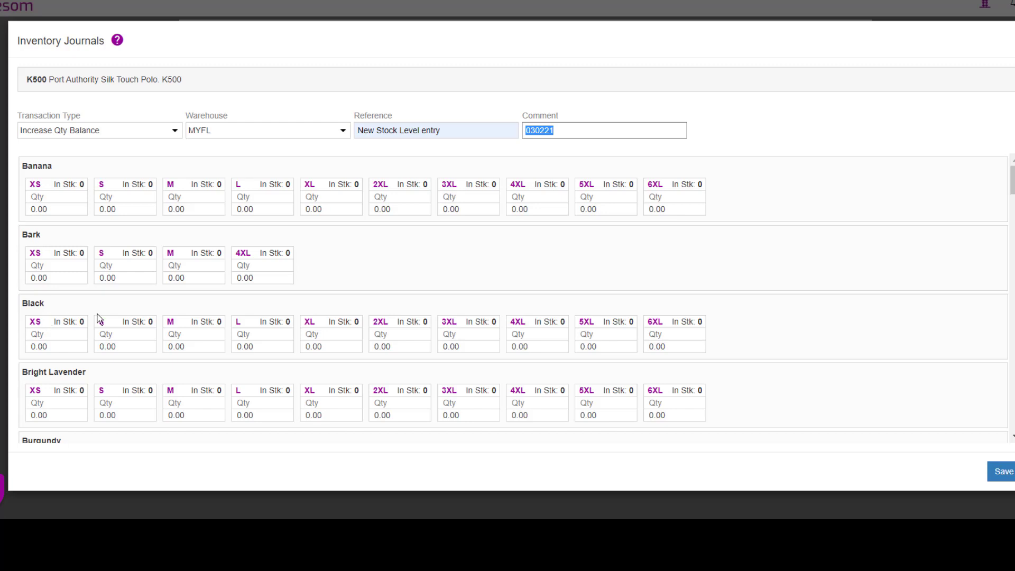
click(53, 334)
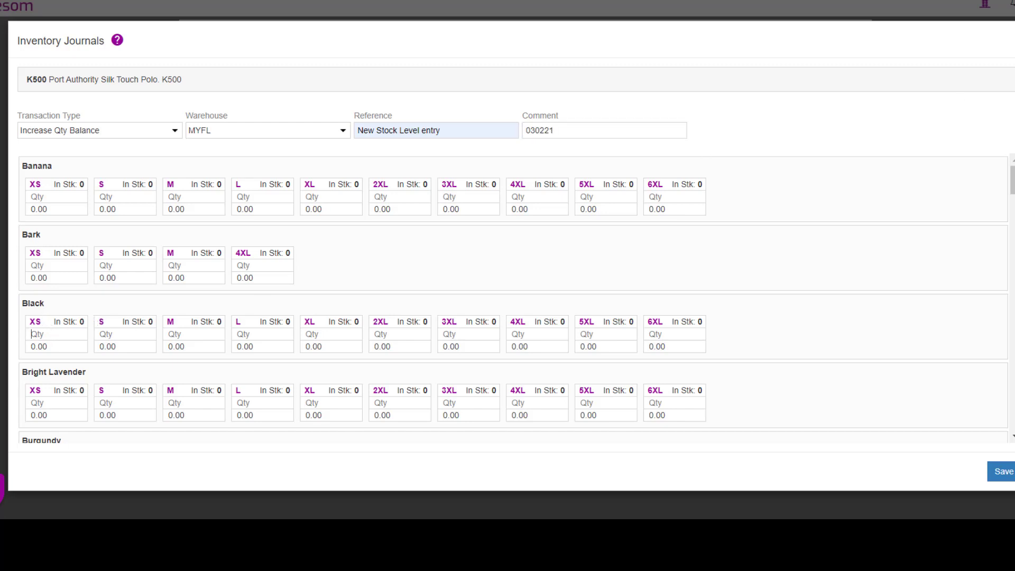
Enter Black XS quantity 30 at cost 7.49, and set 2XL cost 8.49 and 3XL cost 10.49
text(30)
key(Tab)
text(7.49)
double_click(405, 344)
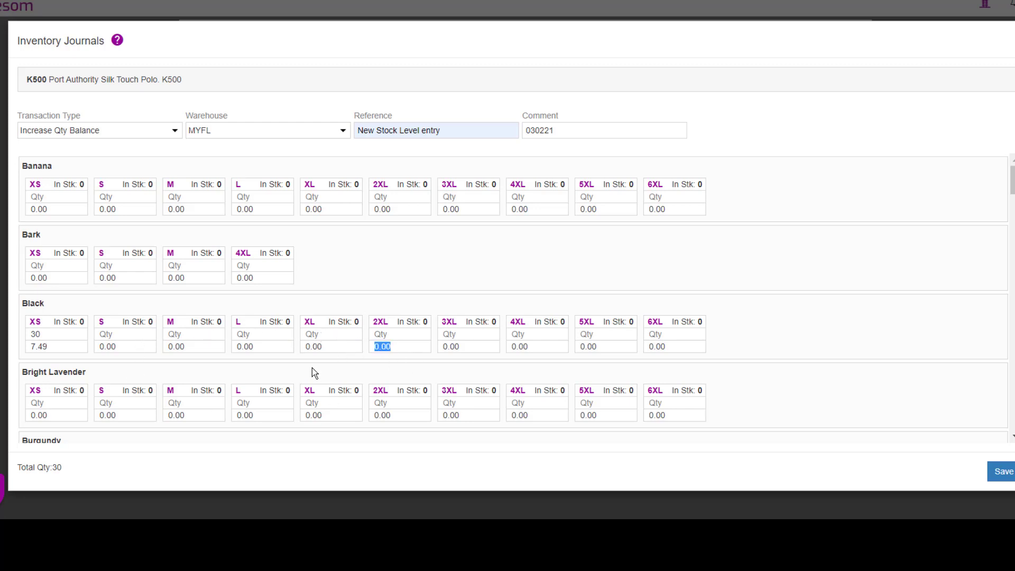
text(8.49)
double_click(470, 348)
text(10.49)
Set the Black S, L and XL unit costs to 7.49
double_click(123, 346)
text(7.49)
key(Tab)
text(7.49)
key(Tab)
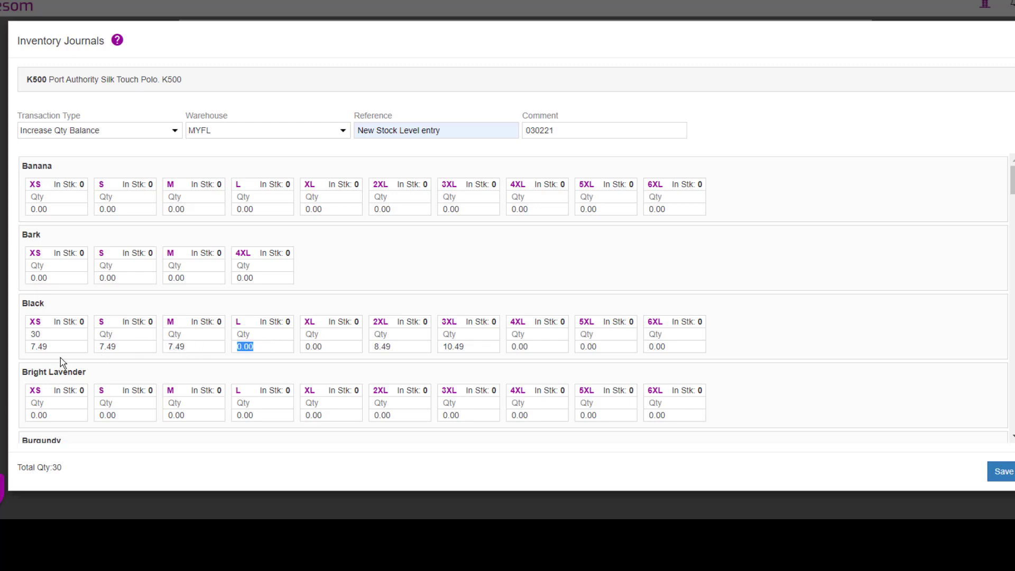
text(7.49)
key(Tab)
text(7.49)
Enter Black quantities of 30 for S and M and 50 for L and XL, then save the journal
click(104, 334)
text(30)
key(Tab)
click(111, 334)
click(222, 338)
text(30)
click(263, 336)
text(50)
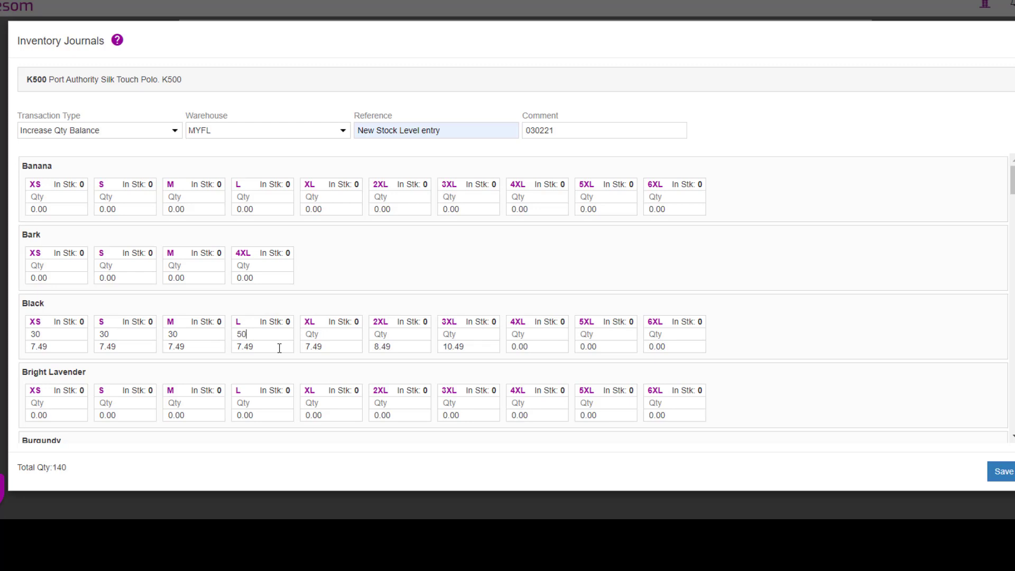
click(312, 335)
text(5050)
click(459, 330)
text(50)
click(1004, 473)
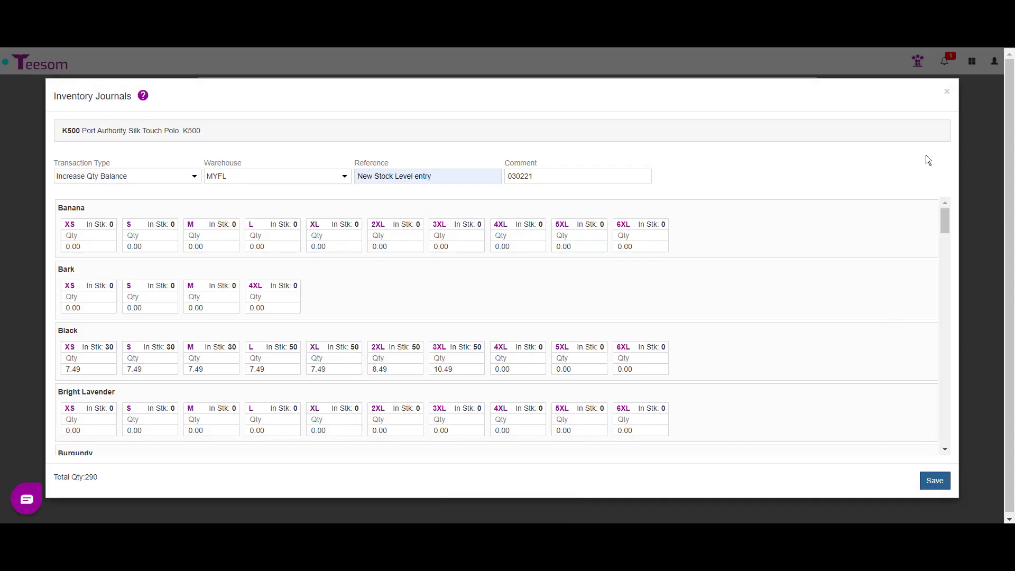
click(949, 93)
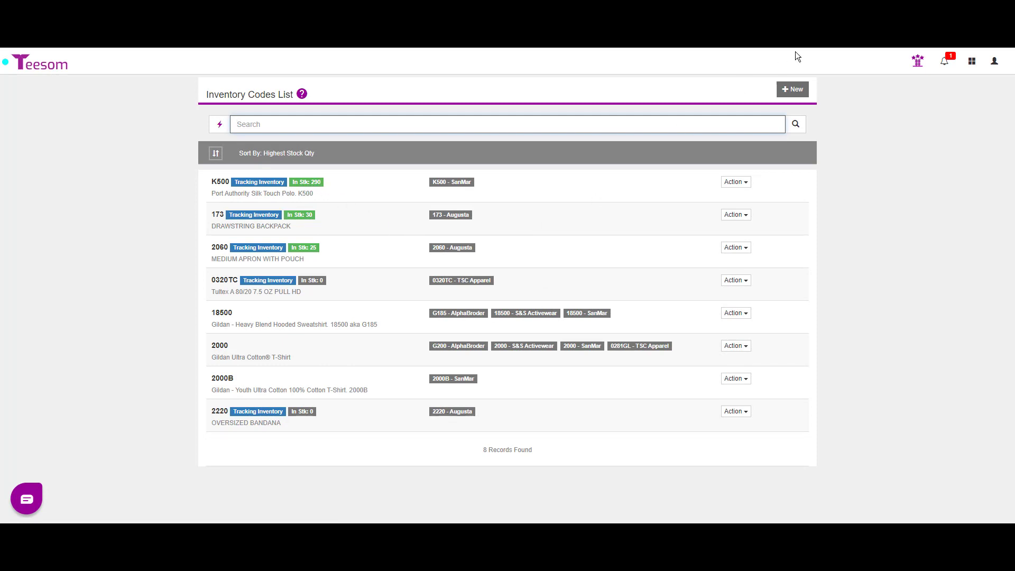
Run the Inventory Stock On Hand report starting from code K500
click(971, 61)
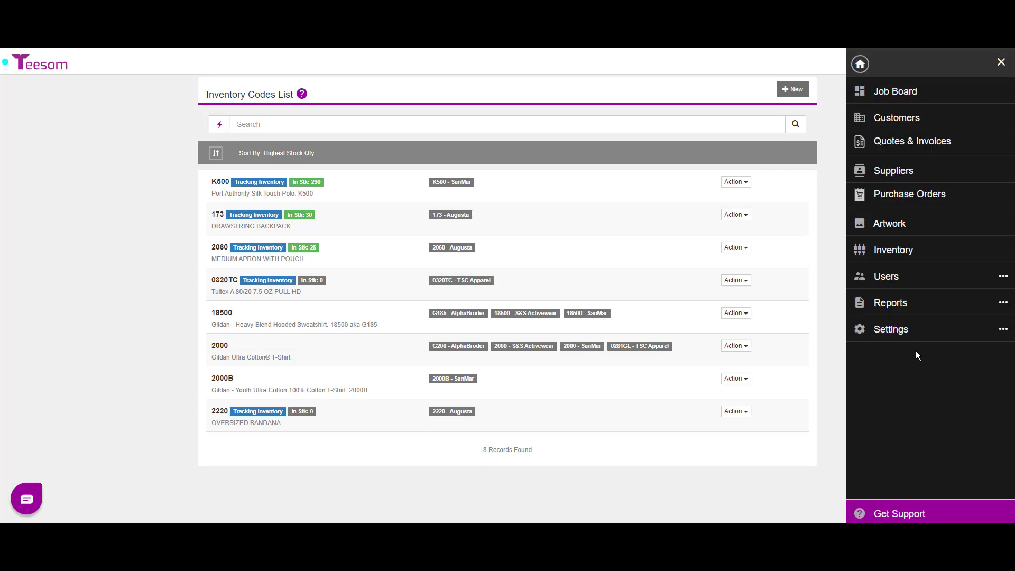
click(918, 312)
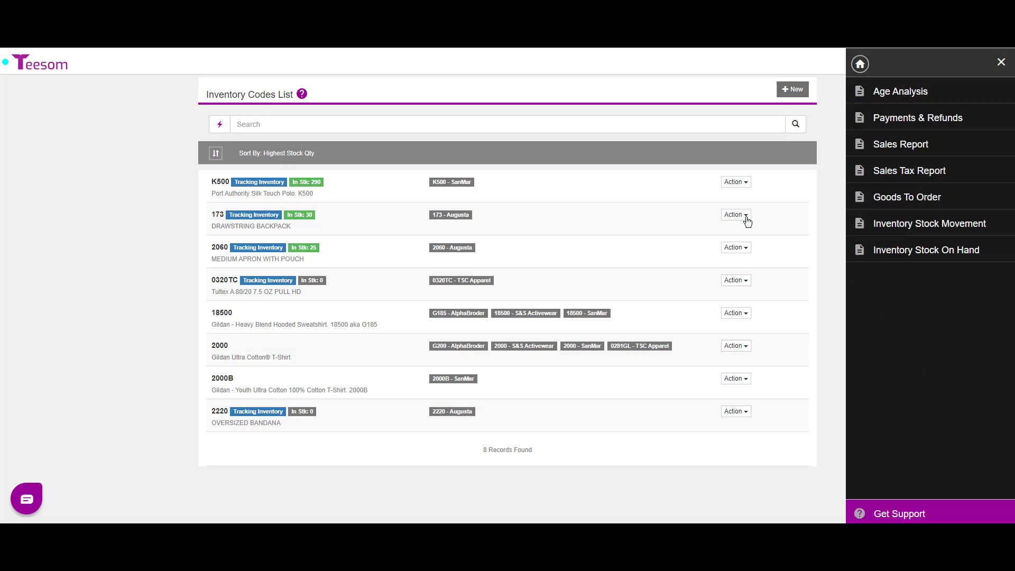
click(938, 250)
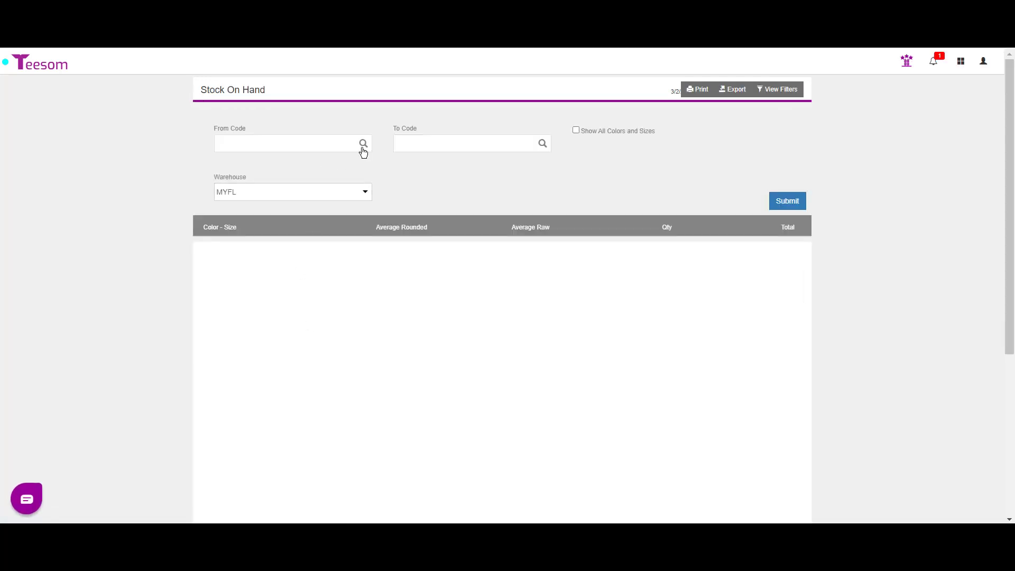
click(363, 144)
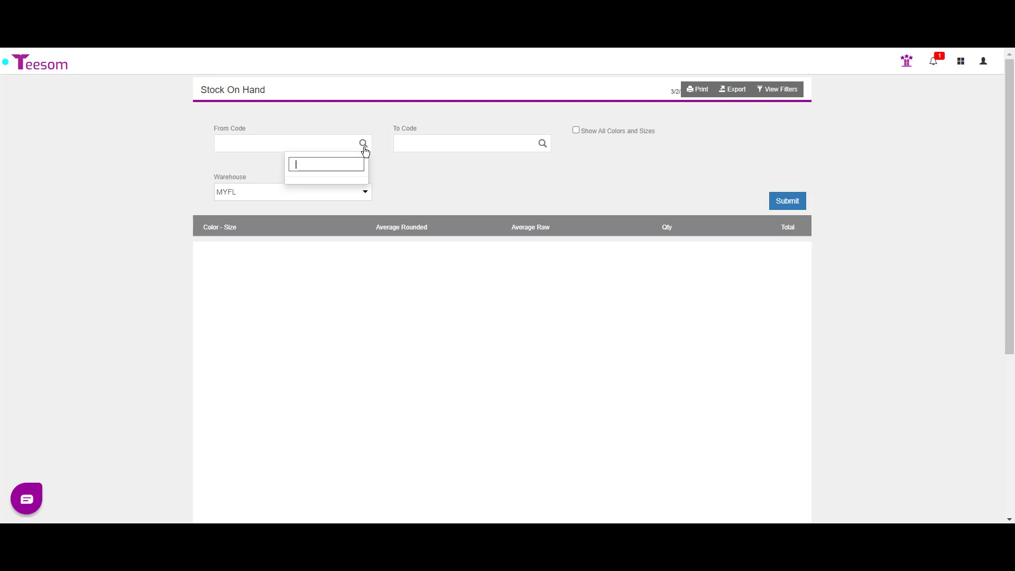
text(k500)
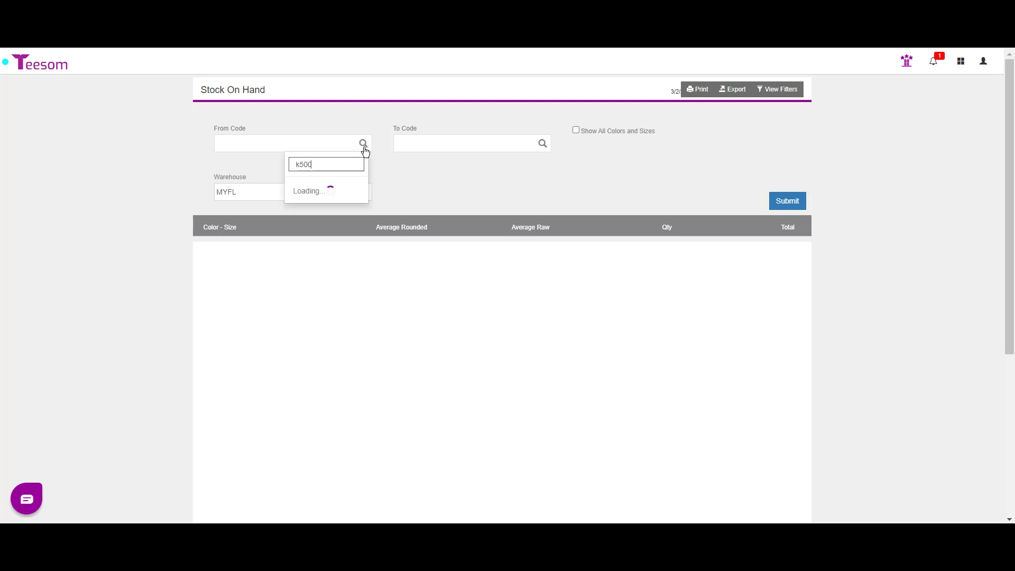
click(326, 195)
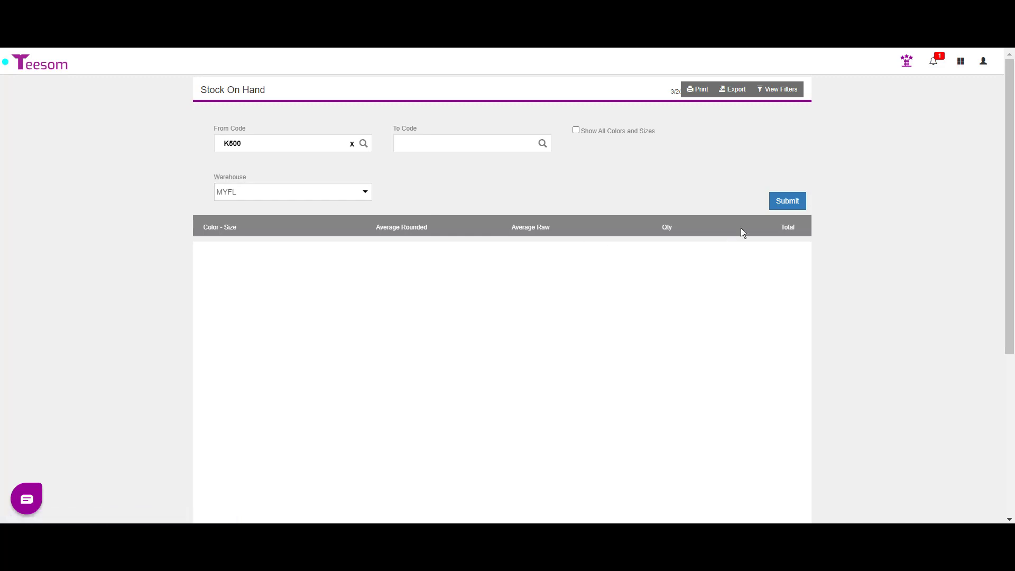
click(784, 201)
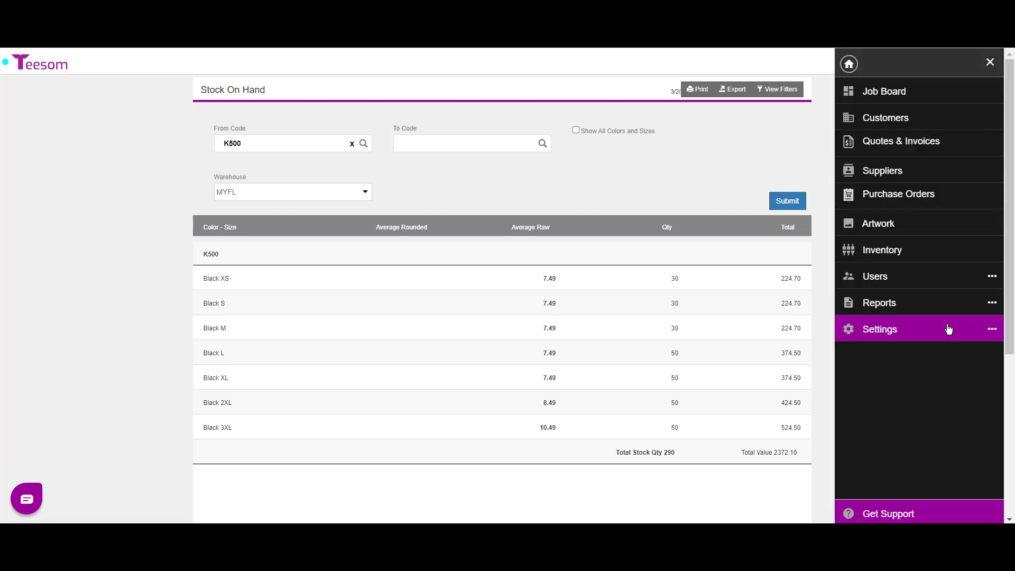
click(919, 254)
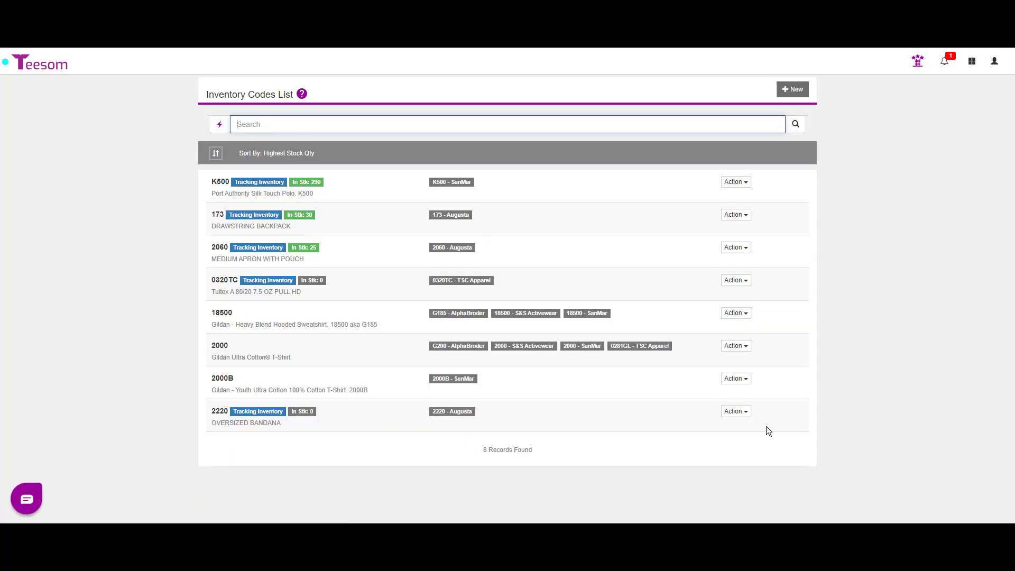
Start a Decrease Qty Balance journal for K500 in warehouse MYFL
click(736, 182)
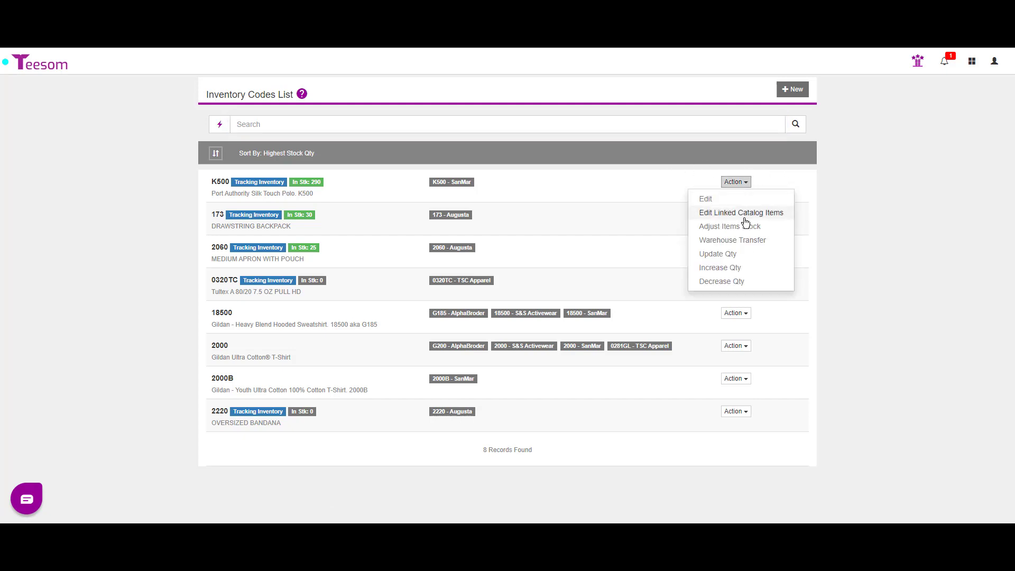
click(749, 280)
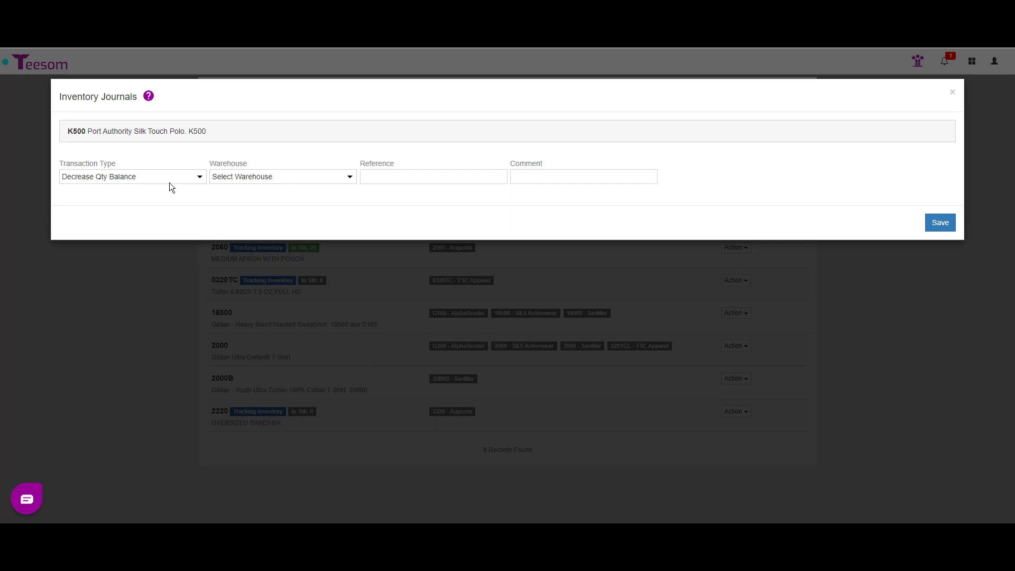
click(275, 176)
click(274, 188)
click(275, 178)
click(273, 197)
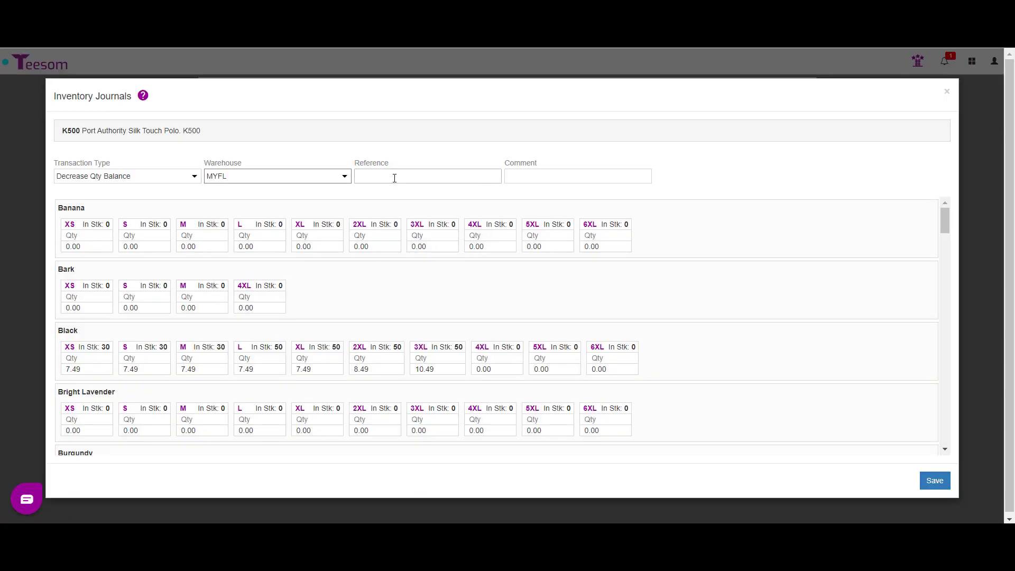
Enter reference 'sample', a person's name as the comment, and quantity 1 for Black XS
click(394, 178)
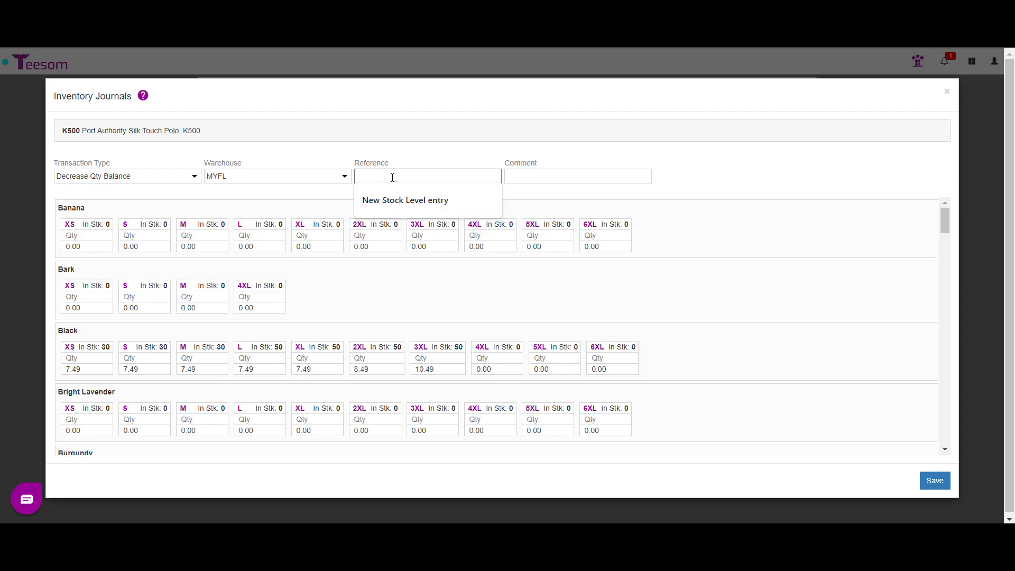
text(sa)
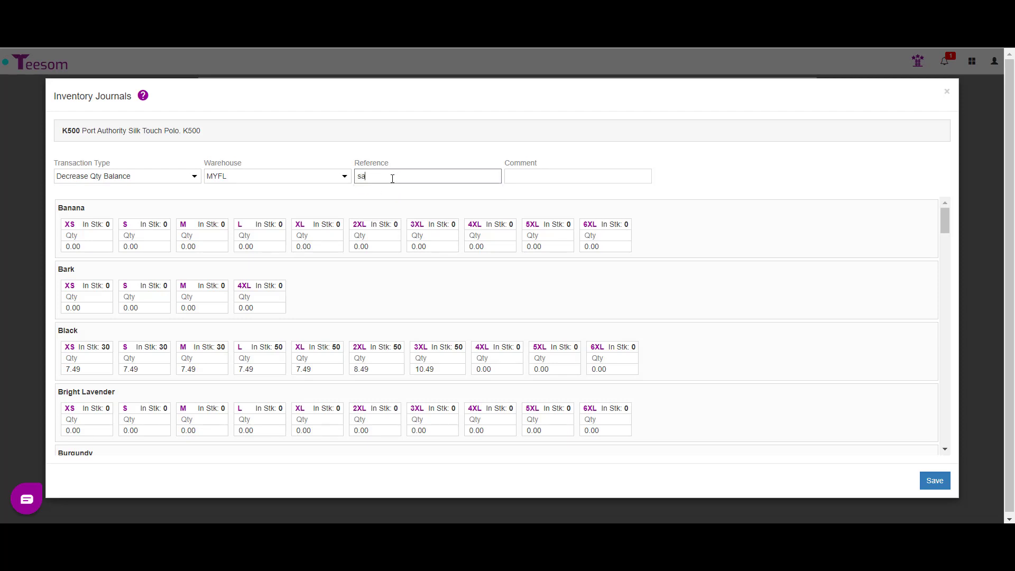
text(mple)
key(Tab)
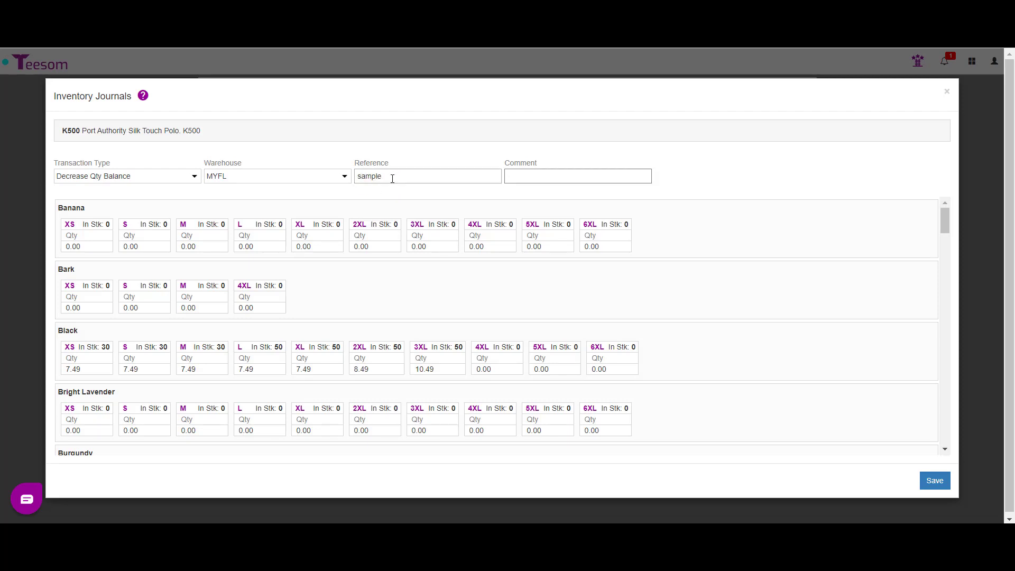
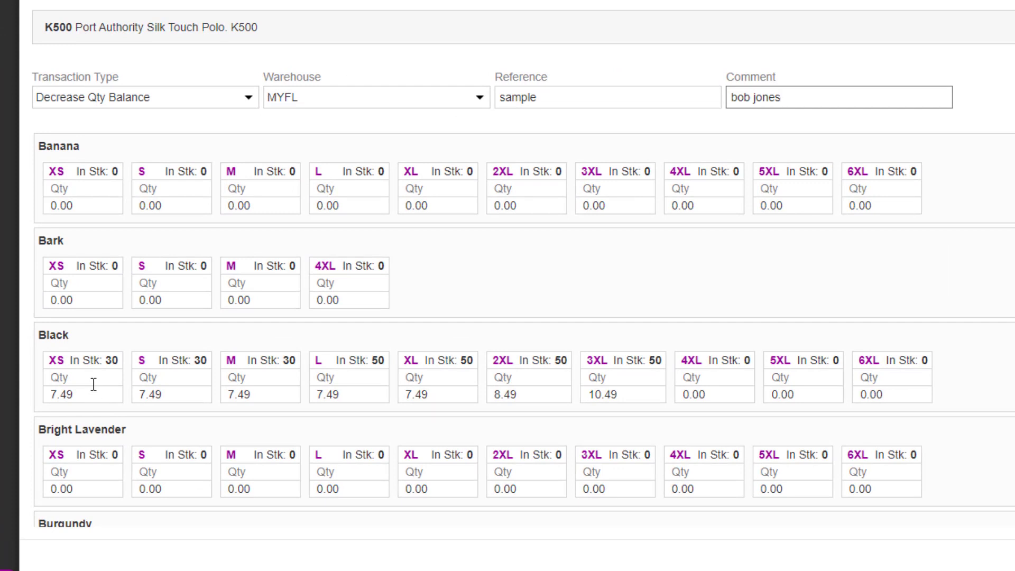
click(88, 375)
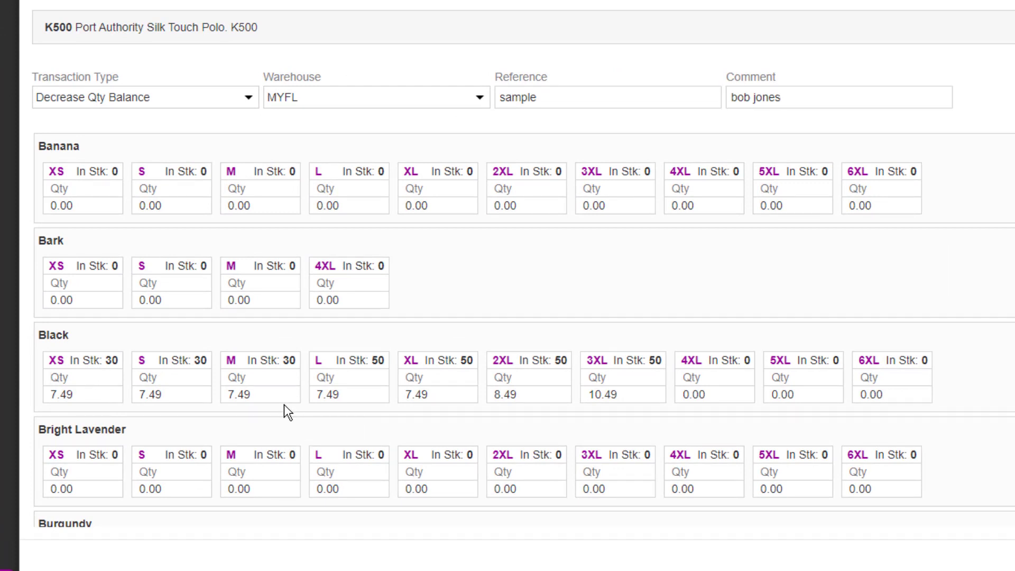
text(1)
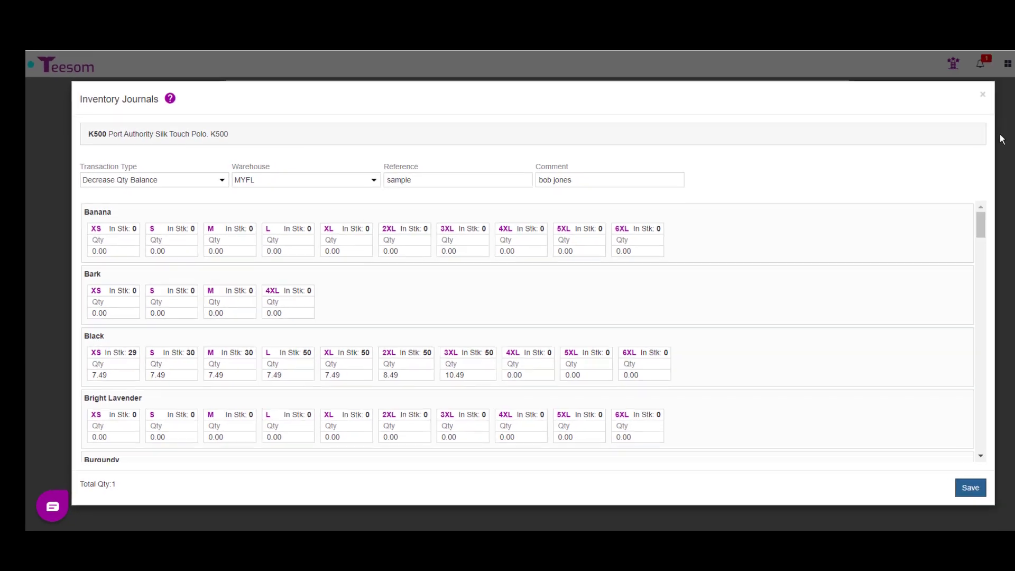
click(981, 95)
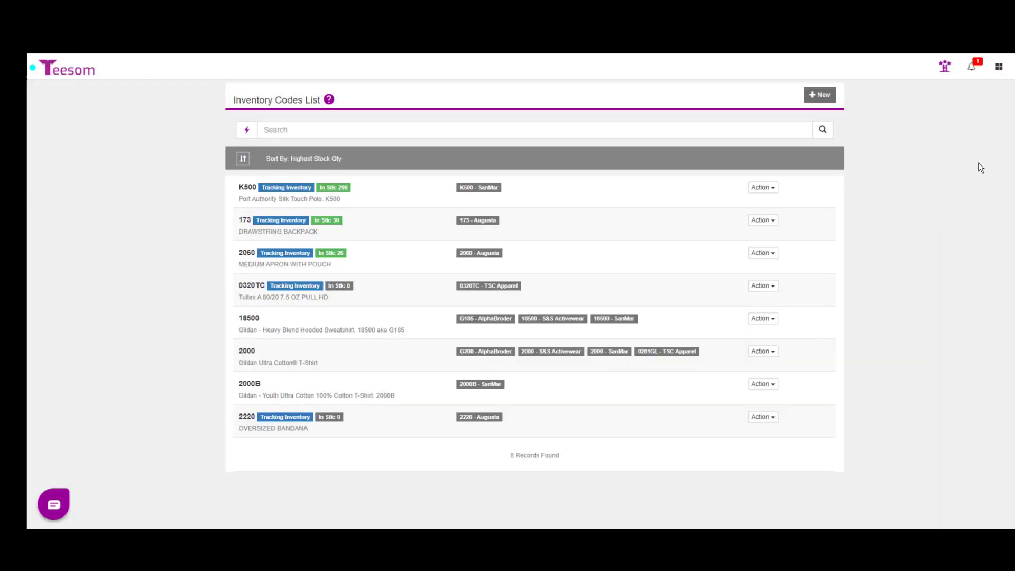
Run the Inventory Stock Movement report for K500 and scroll down to the Black rows
click(998, 66)
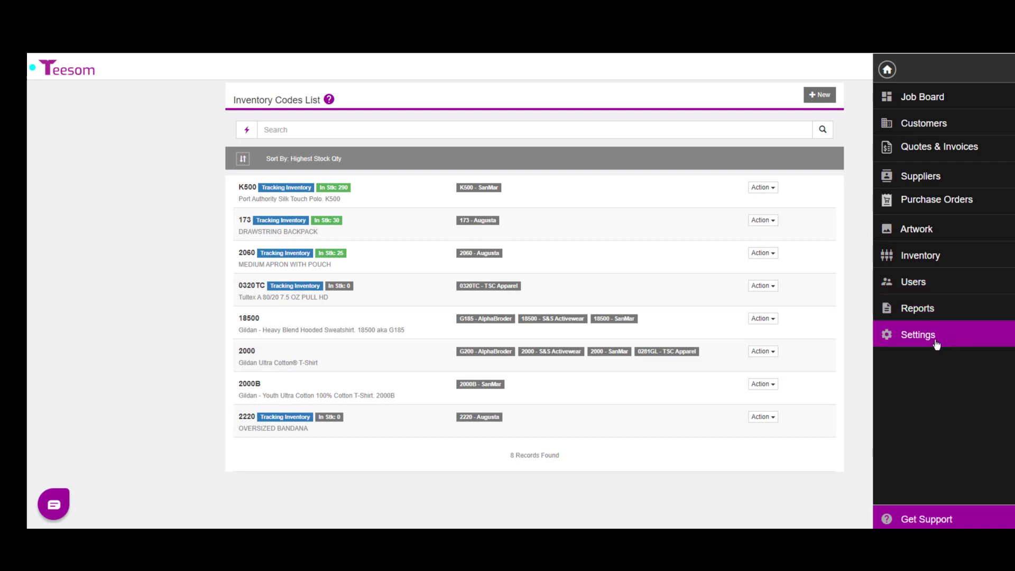
click(936, 312)
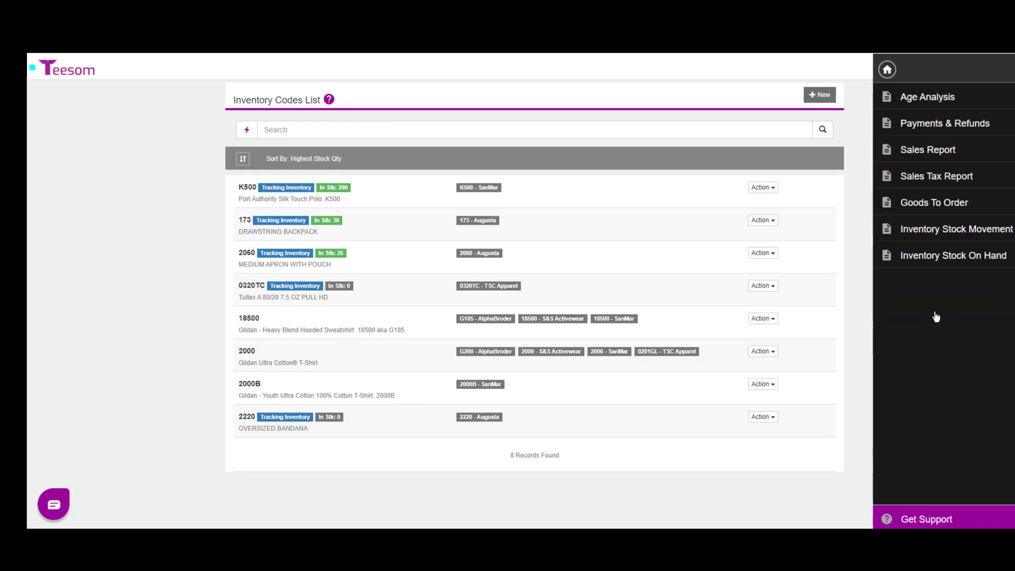
click(928, 233)
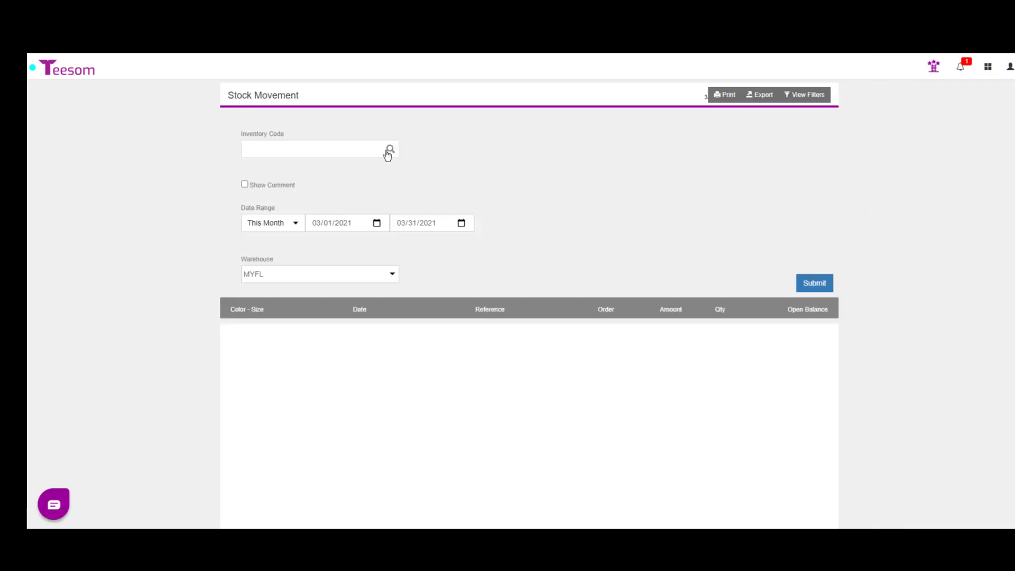
click(388, 151)
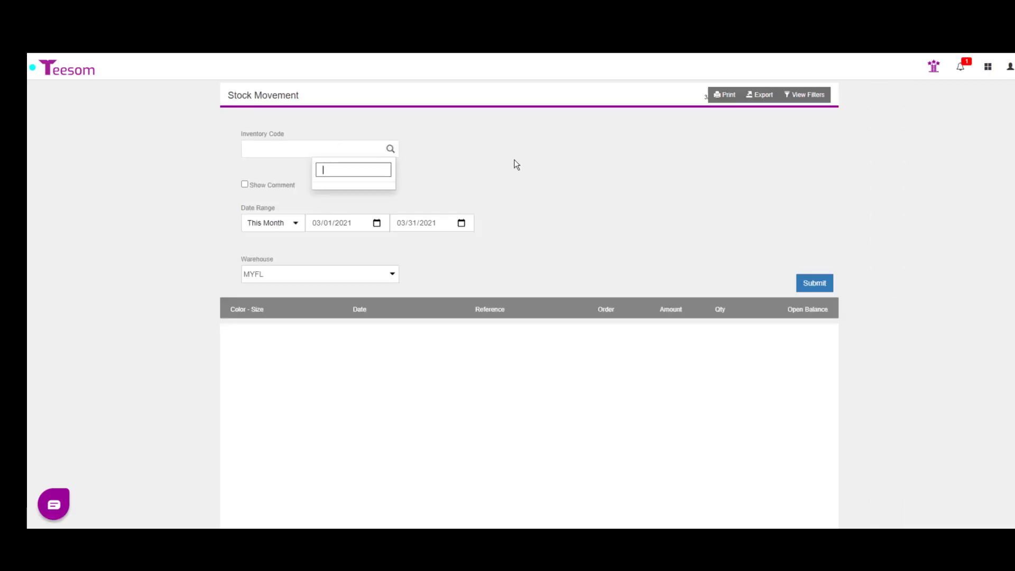
text(k500)
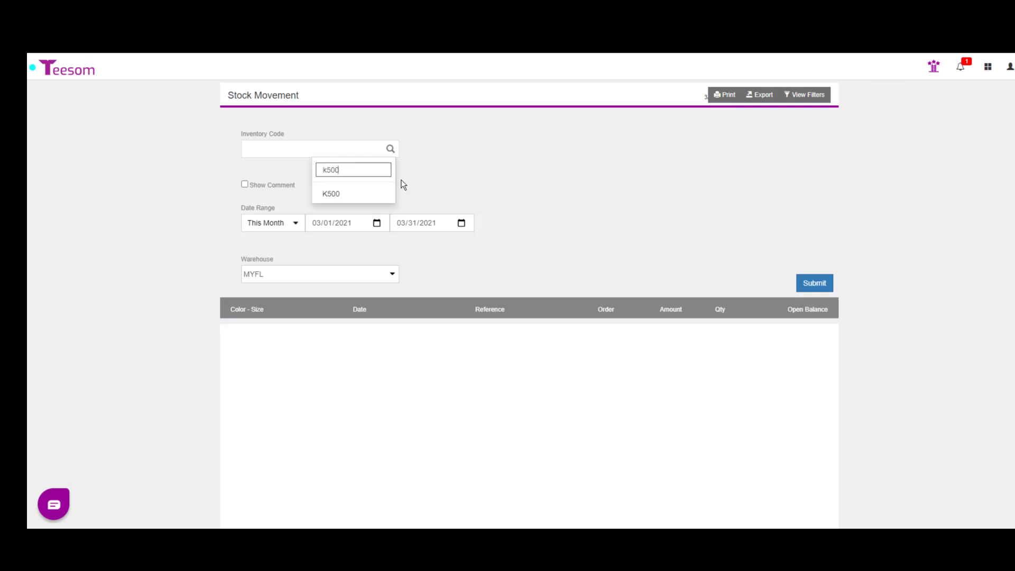
click(356, 196)
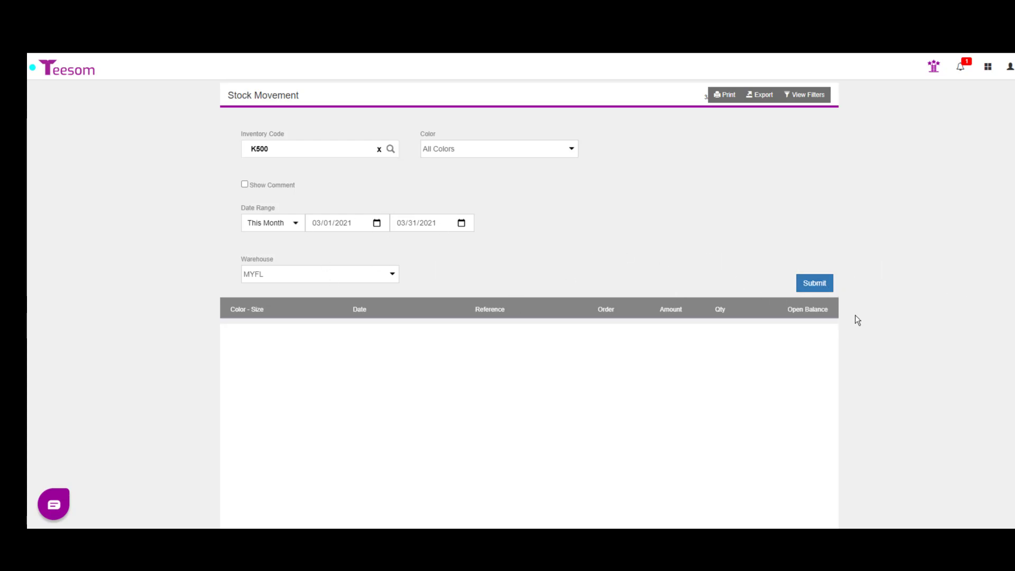
click(829, 285)
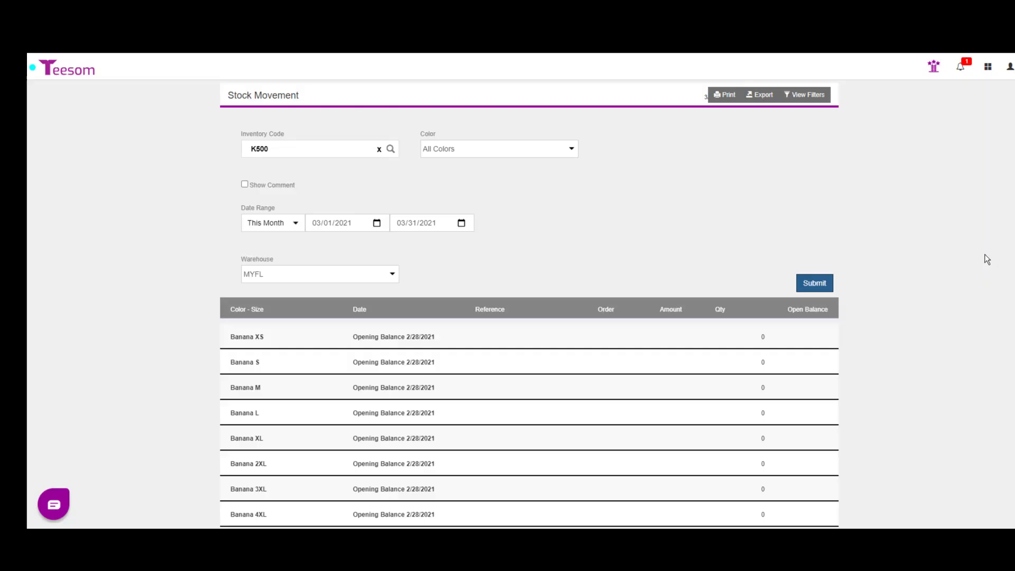
scroll(982, 253, down, 2)
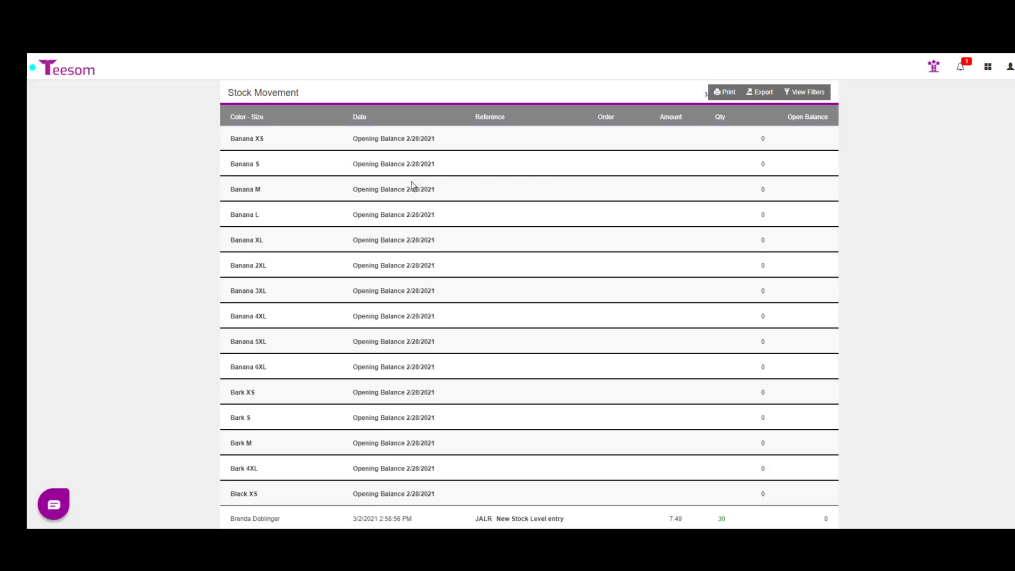
scroll(427, 424, down, 4)
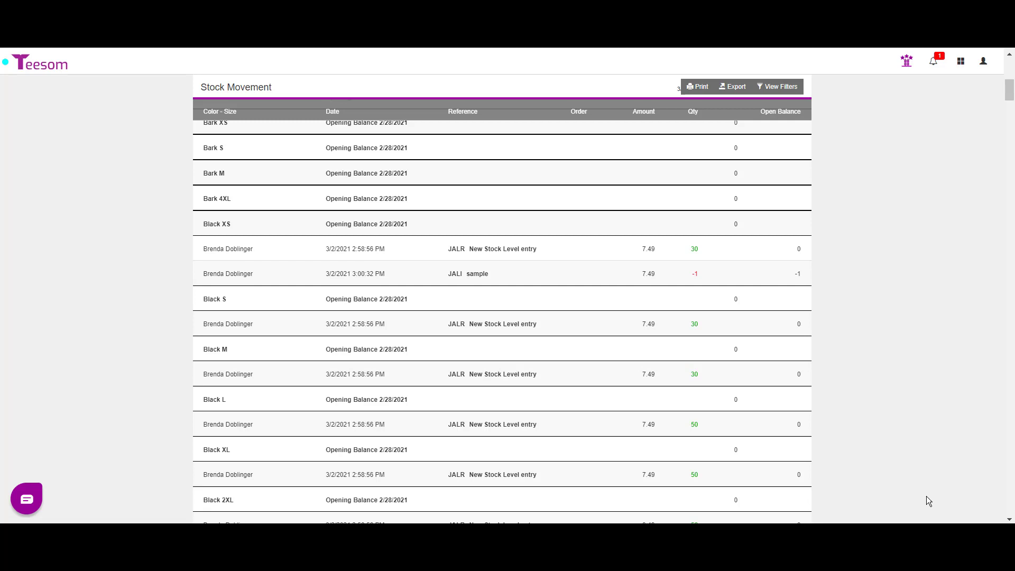
From the Job Board, choose Create Purchase Orders under the New Order options
click(905, 70)
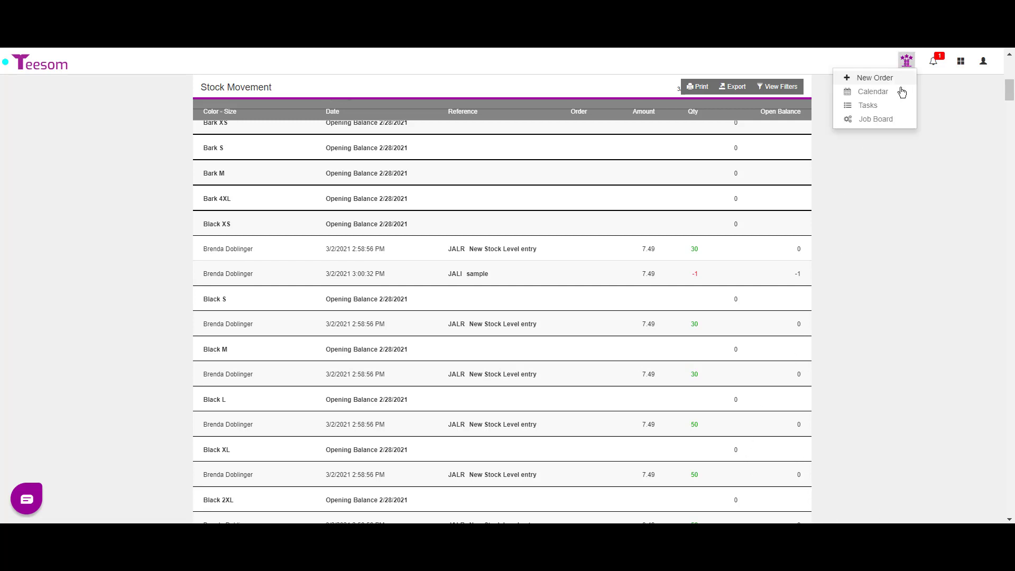
click(890, 118)
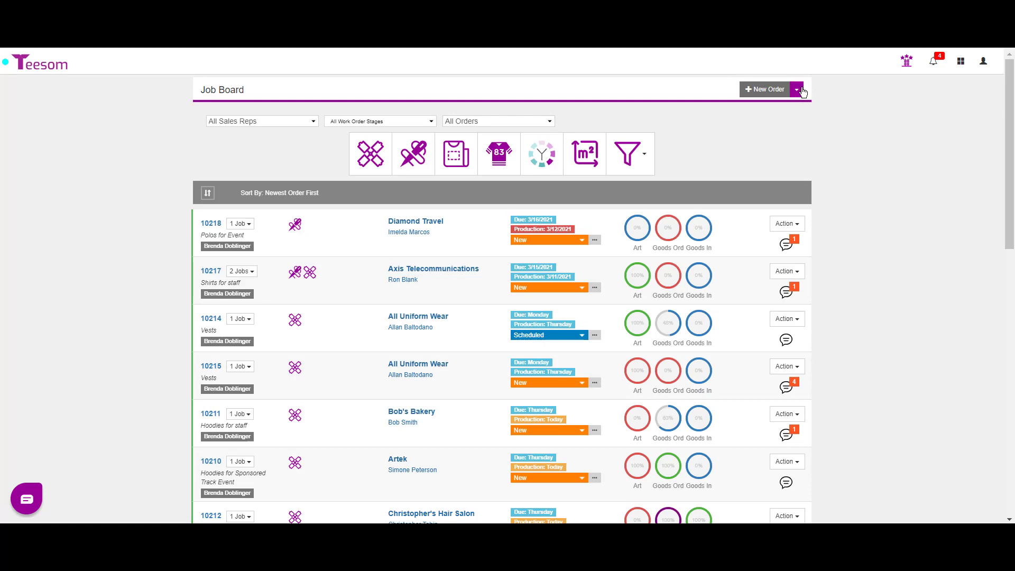
click(798, 91)
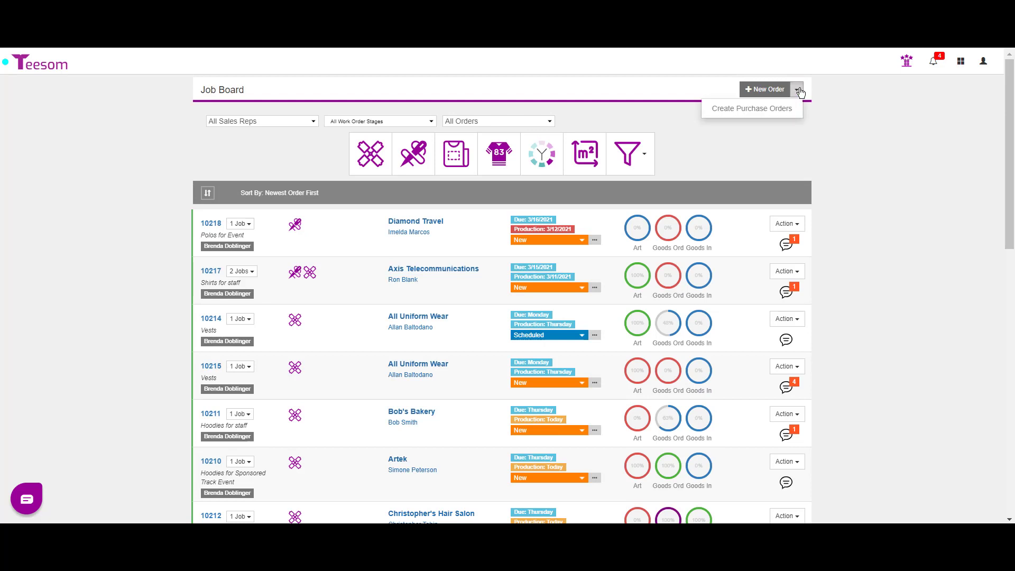
click(779, 113)
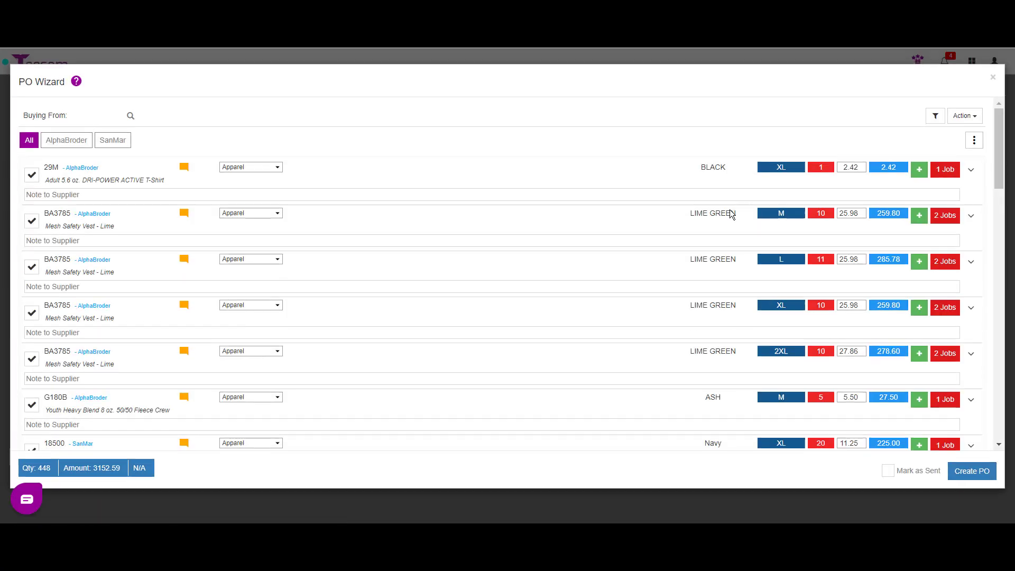
Apply the SanMar filter in the PO Wizard and look through the K500 rows
click(113, 140)
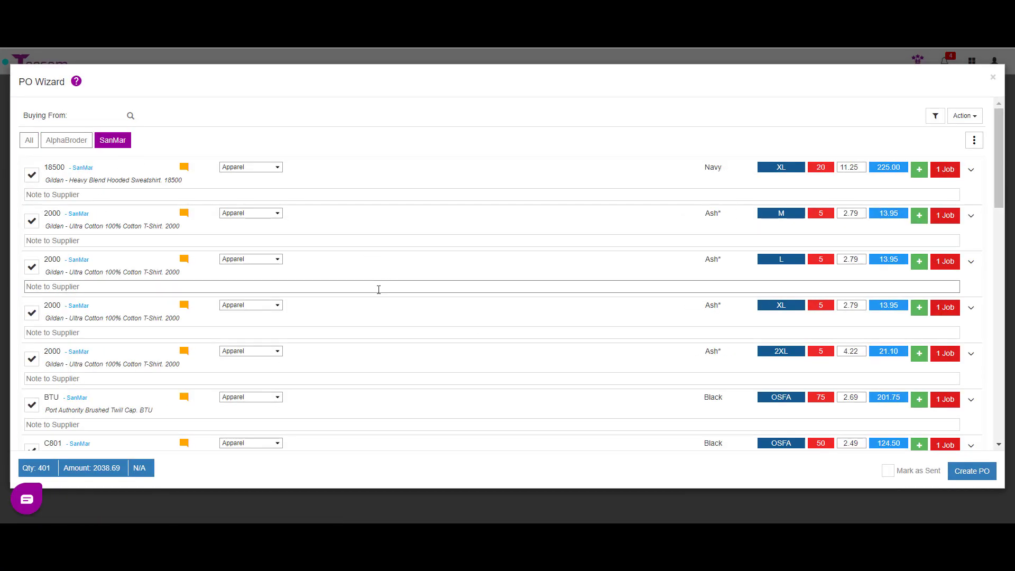
scroll(81, 248, down, 5)
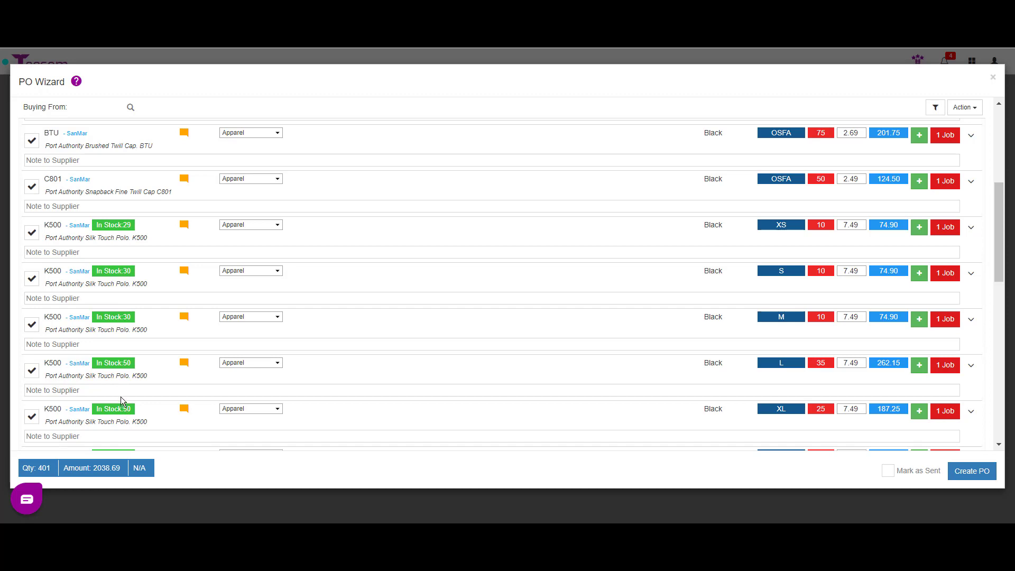
scroll(121, 400, down, 6)
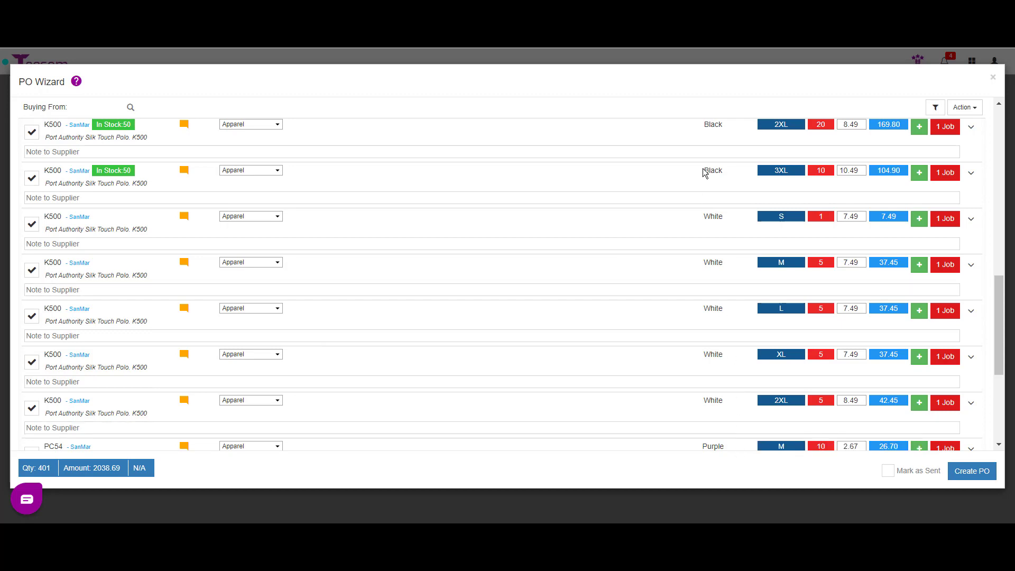
scroll(545, 267, up, 5)
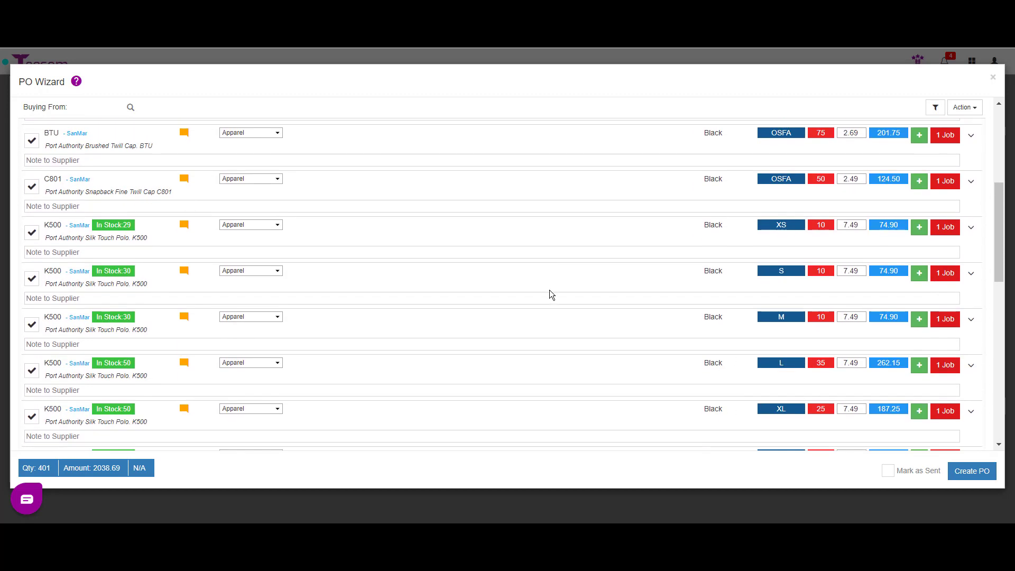
scroll(549, 291, up, 5)
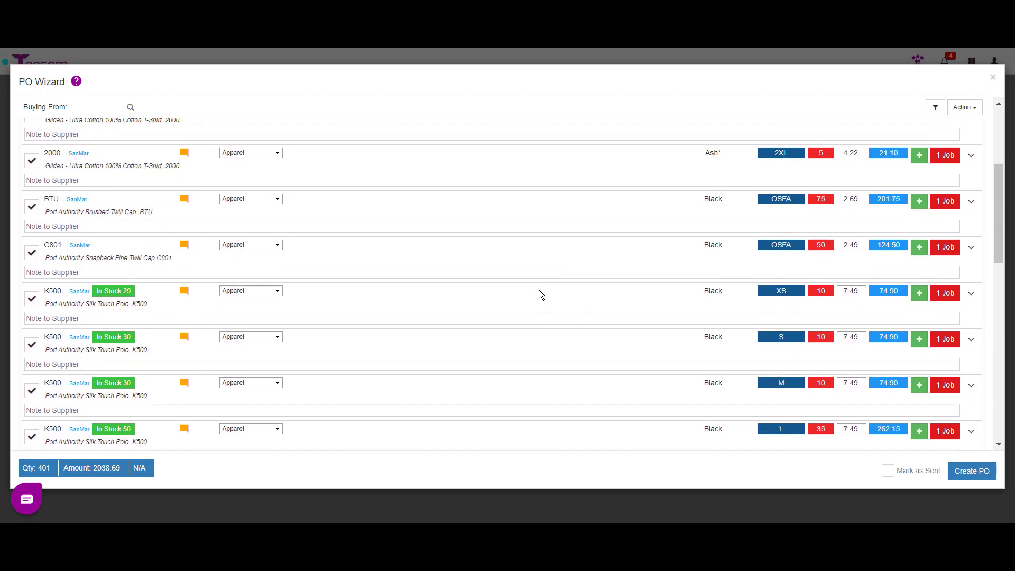
scroll(268, 301, up, 2)
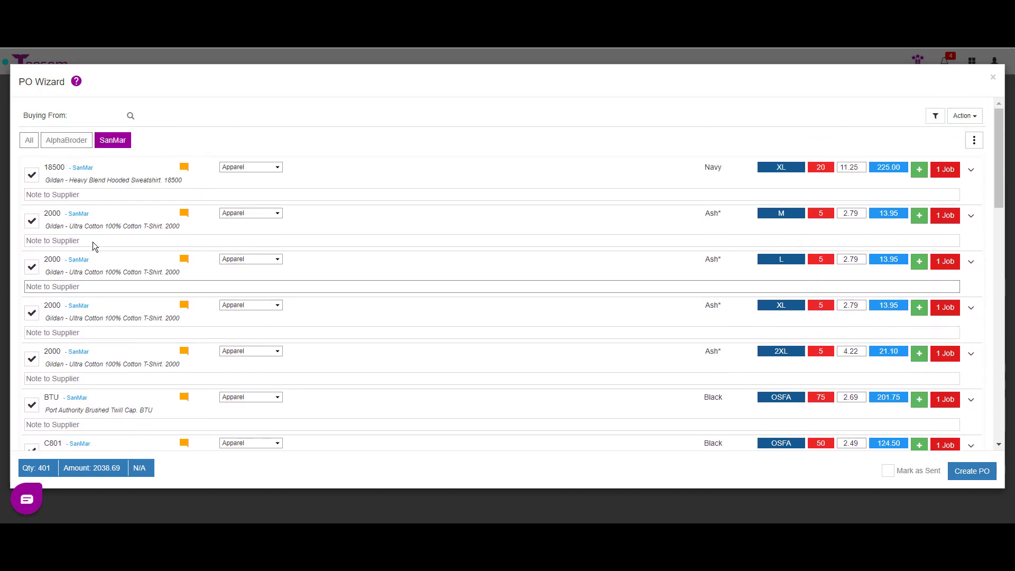
Untick the 18500 sweatshirt, the 2000 Ash M–2XL rows, and the BTU and C801 caps
click(32, 175)
click(31, 221)
click(31, 267)
click(31, 313)
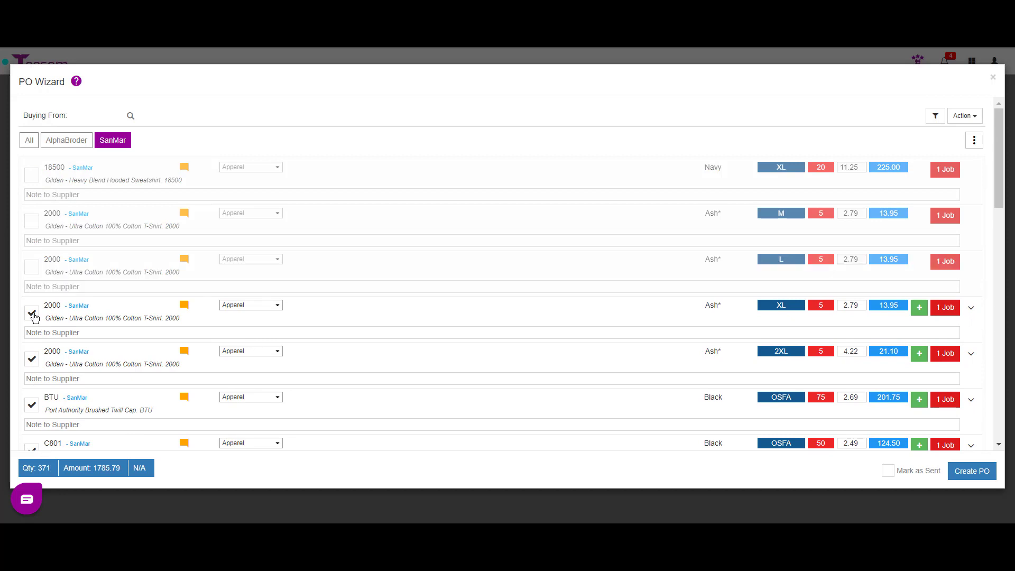
click(32, 359)
click(31, 405)
scroll(152, 294, down, 3)
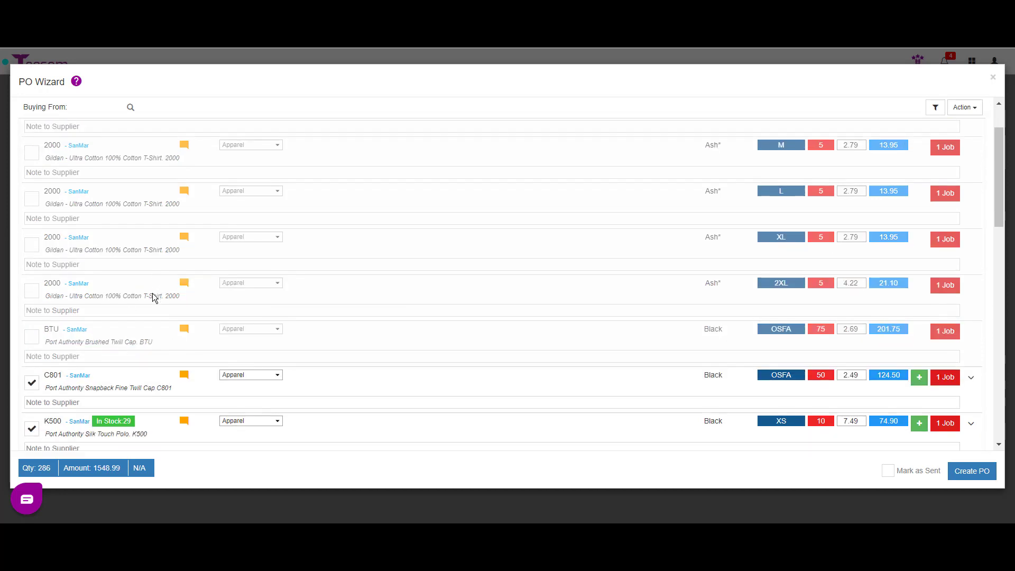
click(32, 318)
scroll(120, 297, down, 8)
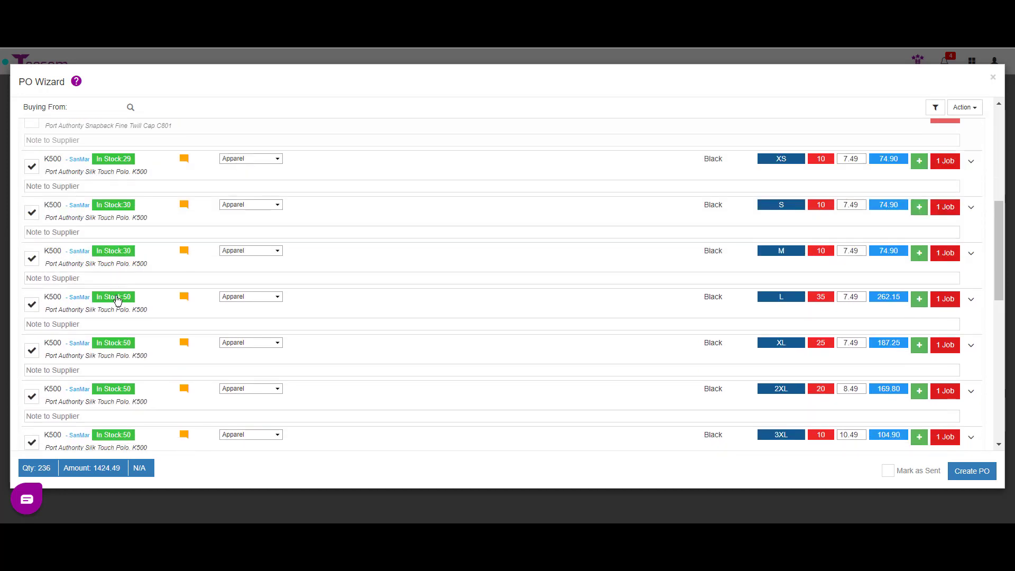
Untick the White K500 rows from S through 2XL
click(32, 290)
click(32, 336)
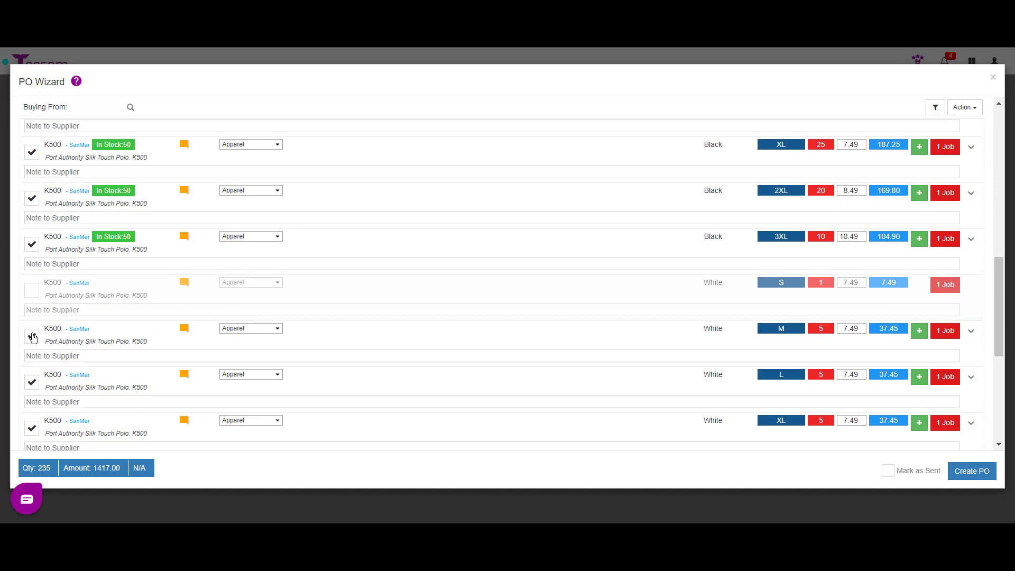
click(32, 382)
click(31, 428)
scroll(289, 327, down, 5)
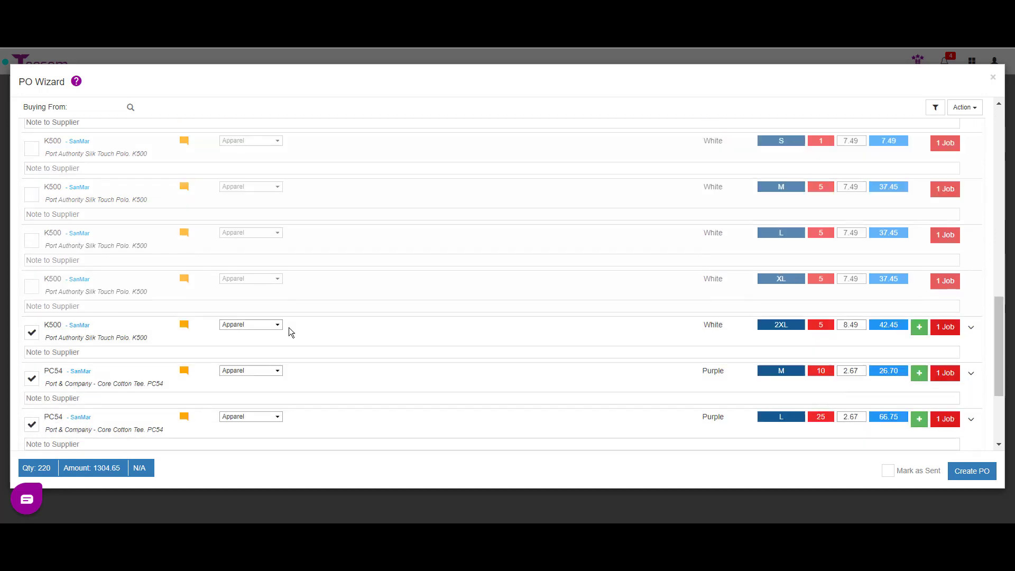
click(32, 209)
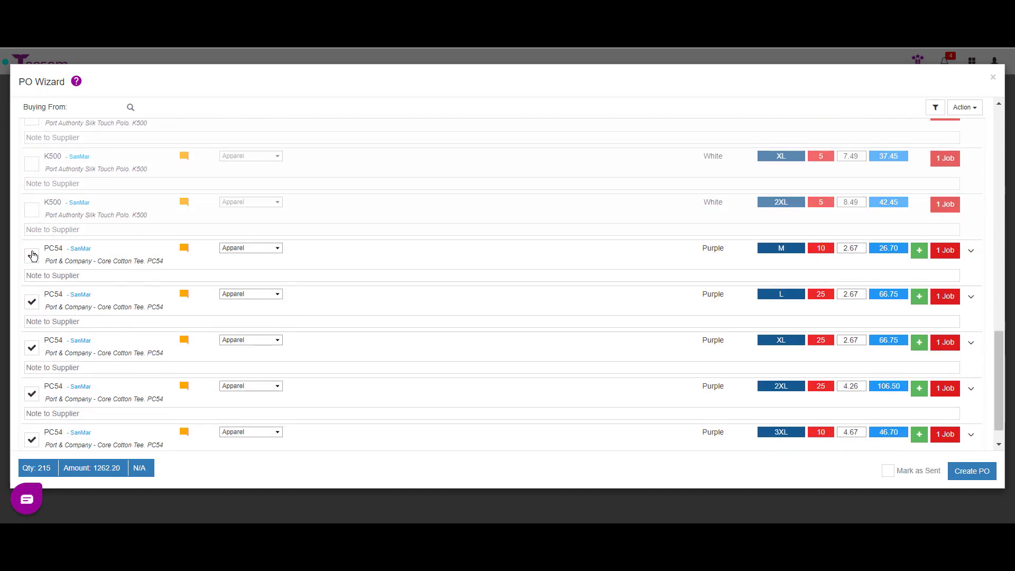
Untick the Purple PC54 M through 3XL rows and return to the K500 Black rows
click(31, 256)
click(30, 305)
click(32, 351)
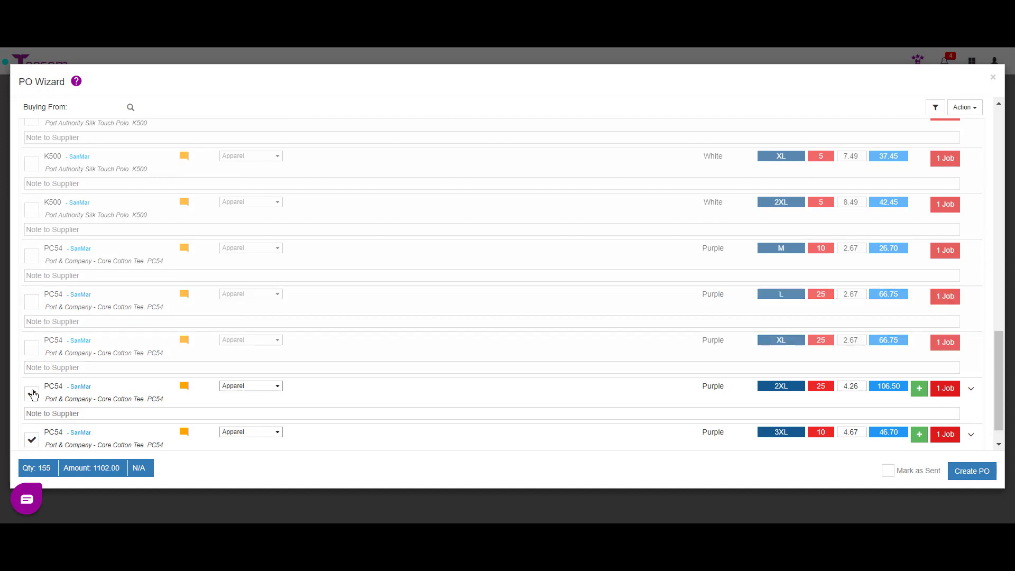
click(31, 395)
click(32, 440)
scroll(154, 323, down, 2)
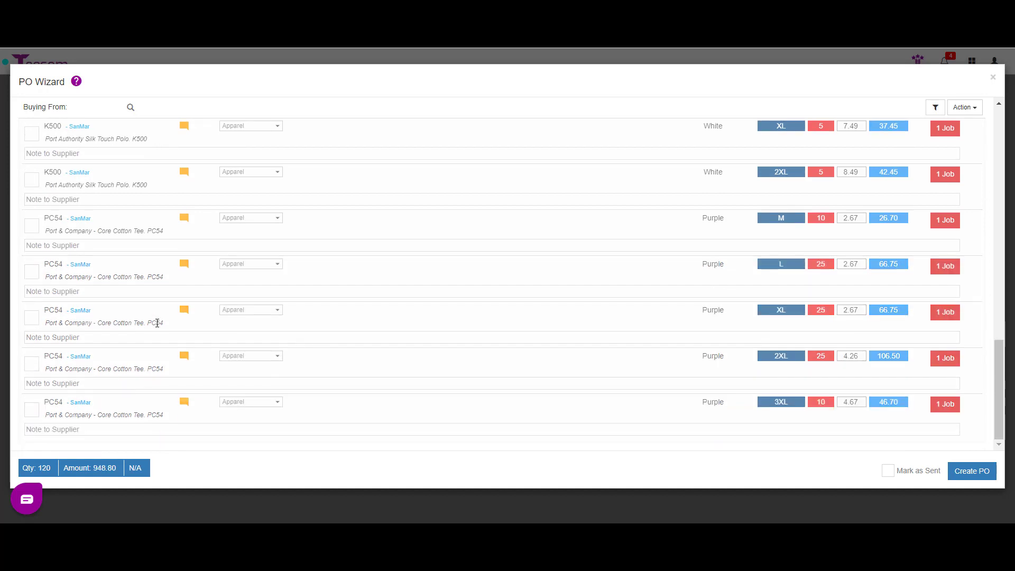
scroll(317, 283, up, 8)
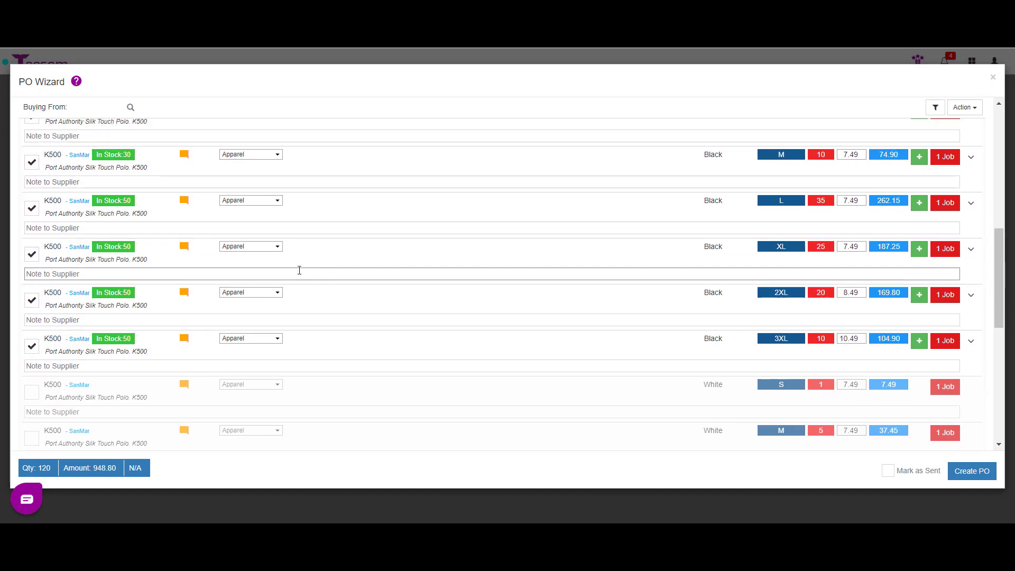
scroll(290, 188, up, 3)
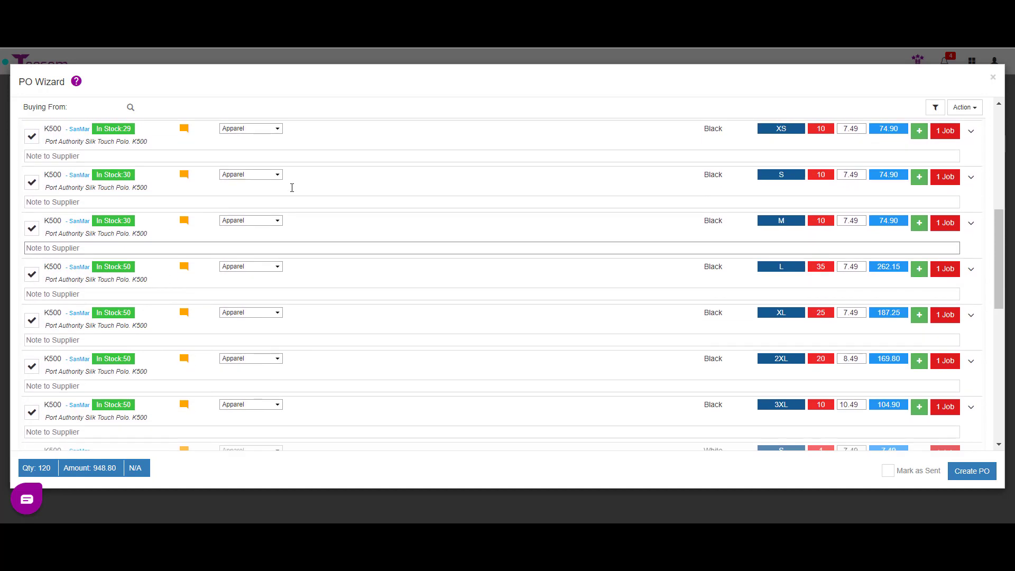
scroll(294, 191, down, 1)
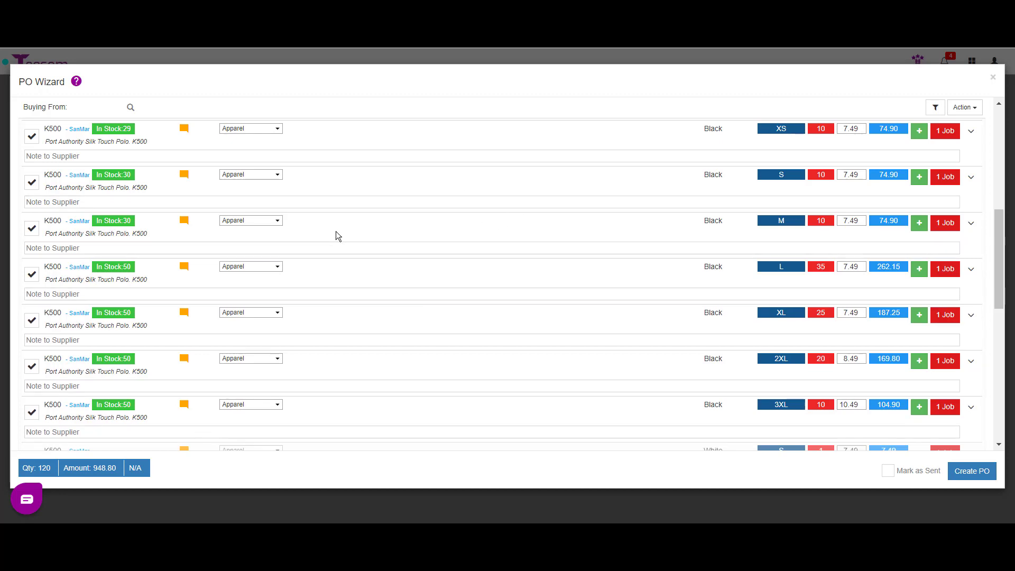
Issue the 10 K500 Black XS polos for job 10218 from MYFL warehouse stock
click(971, 134)
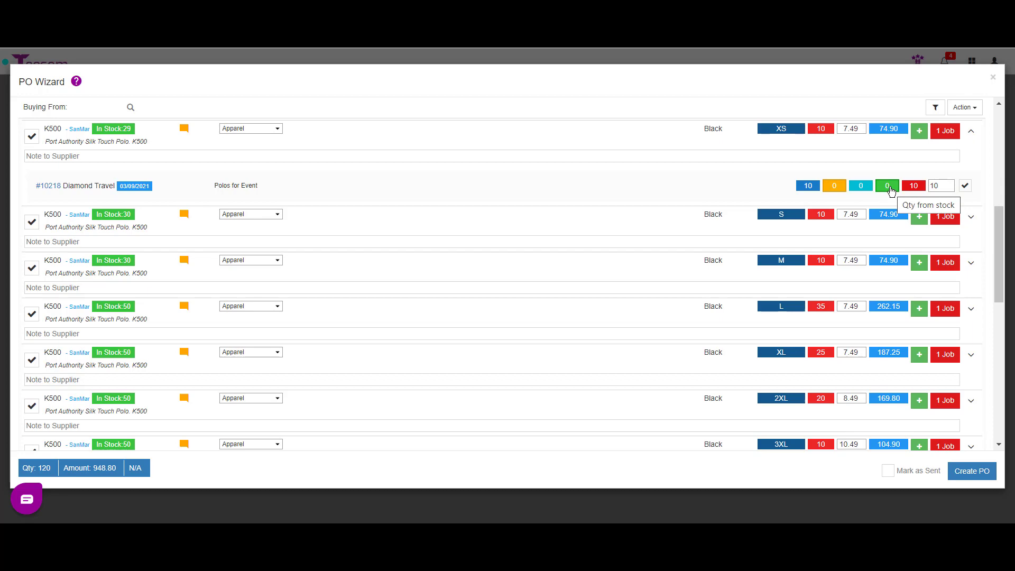
click(888, 186)
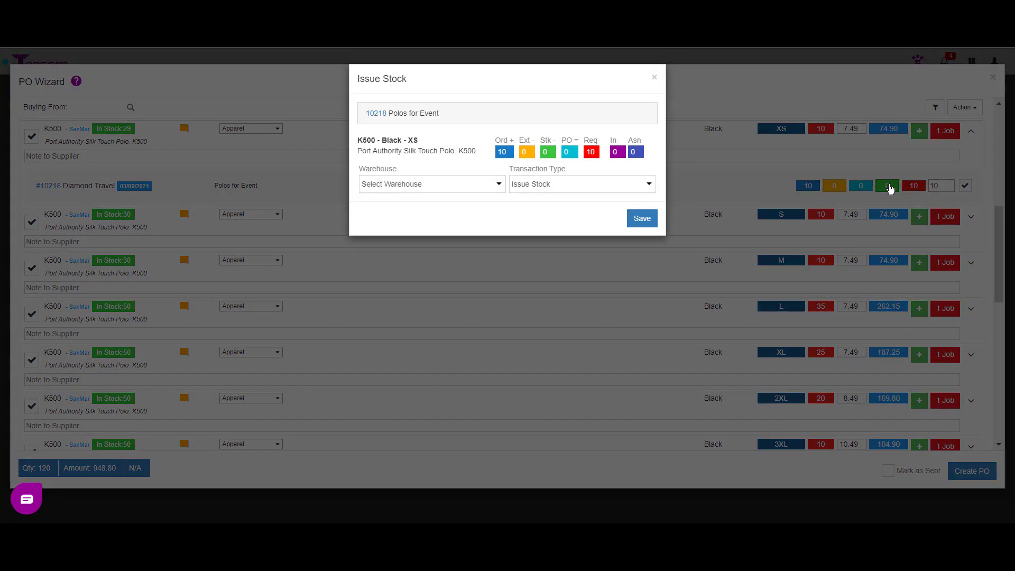
click(497, 184)
click(439, 207)
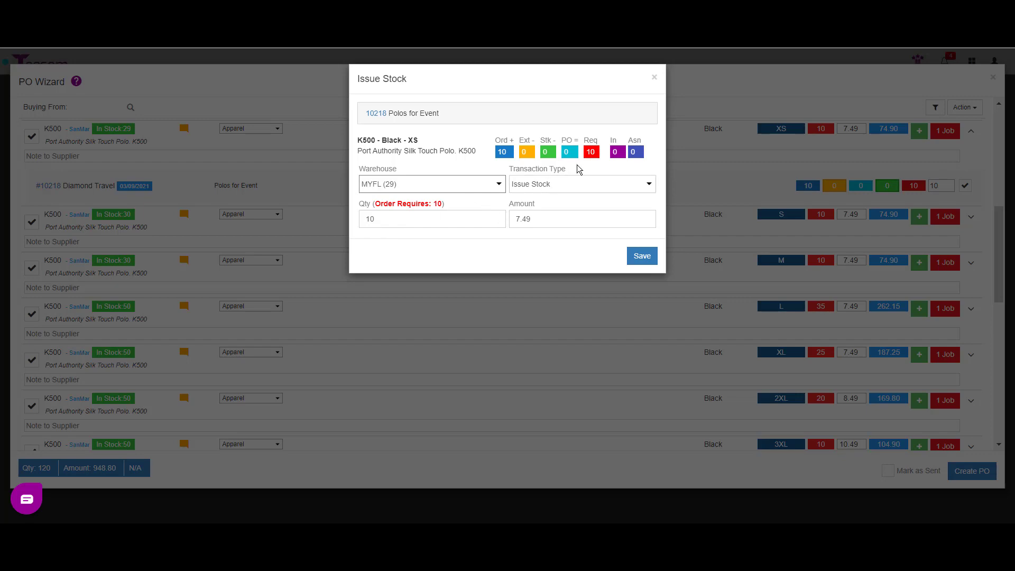
click(642, 255)
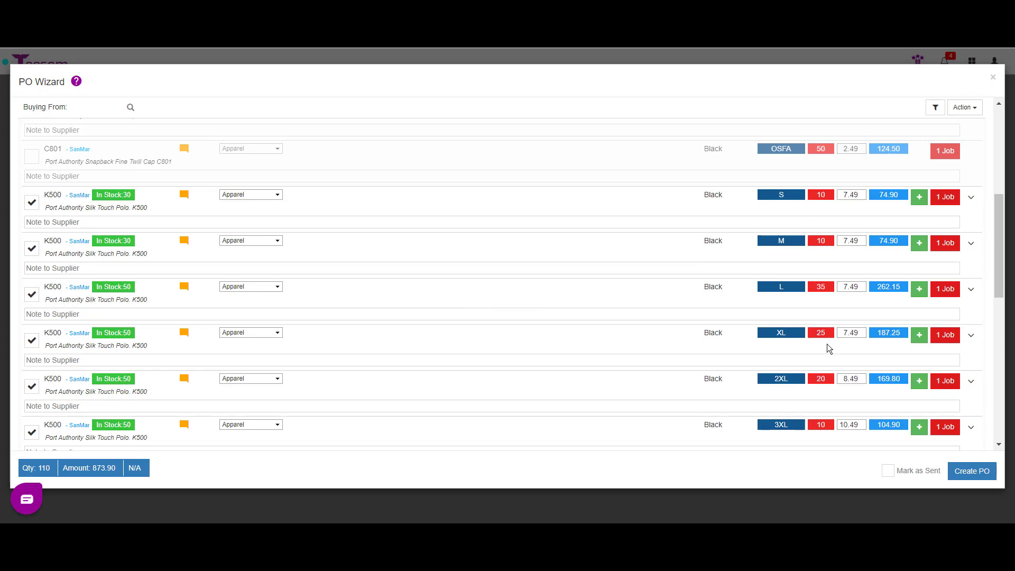
Issue the K500 Black S and M polos from MYFL stock
click(970, 198)
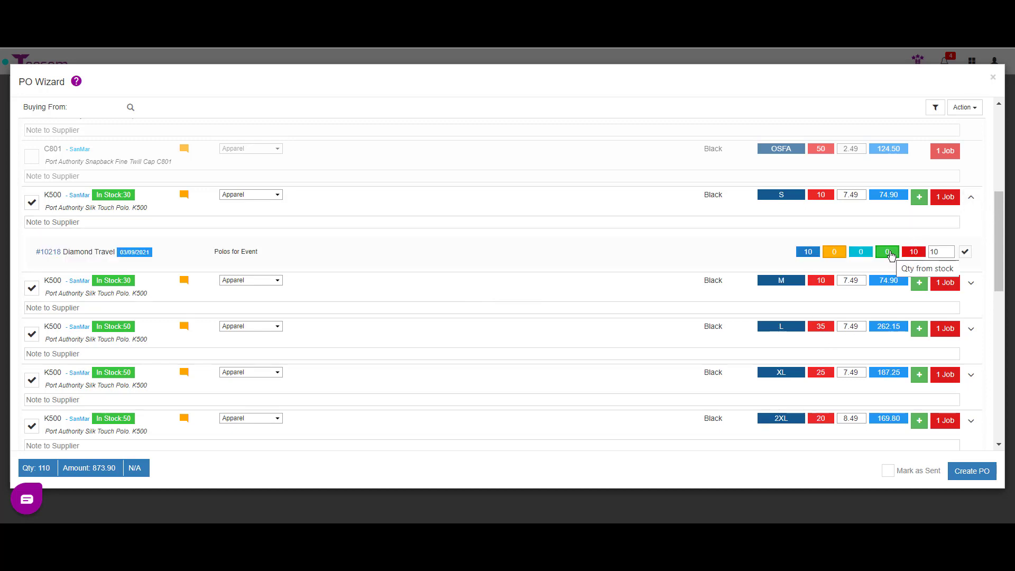
click(889, 253)
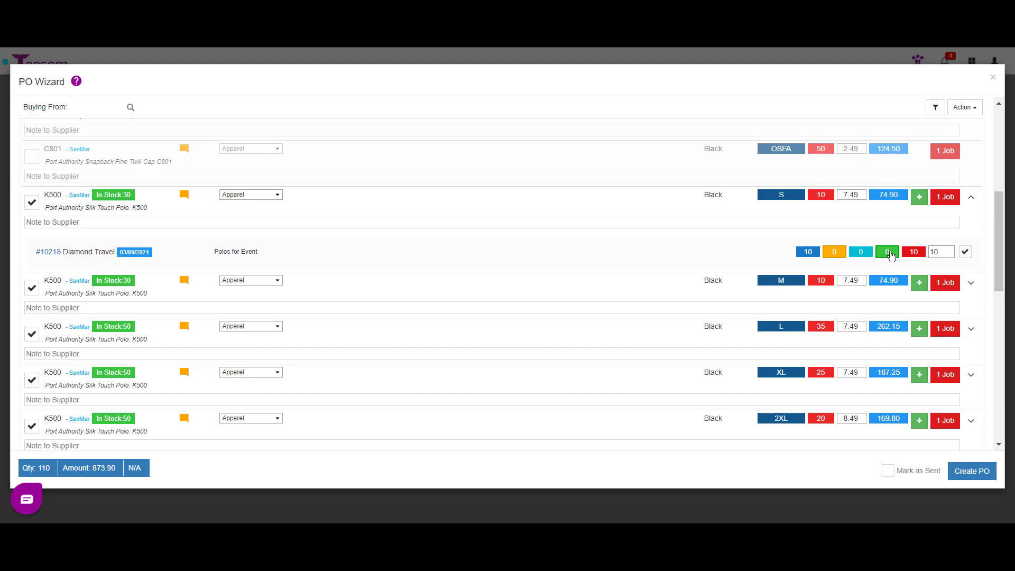
click(473, 185)
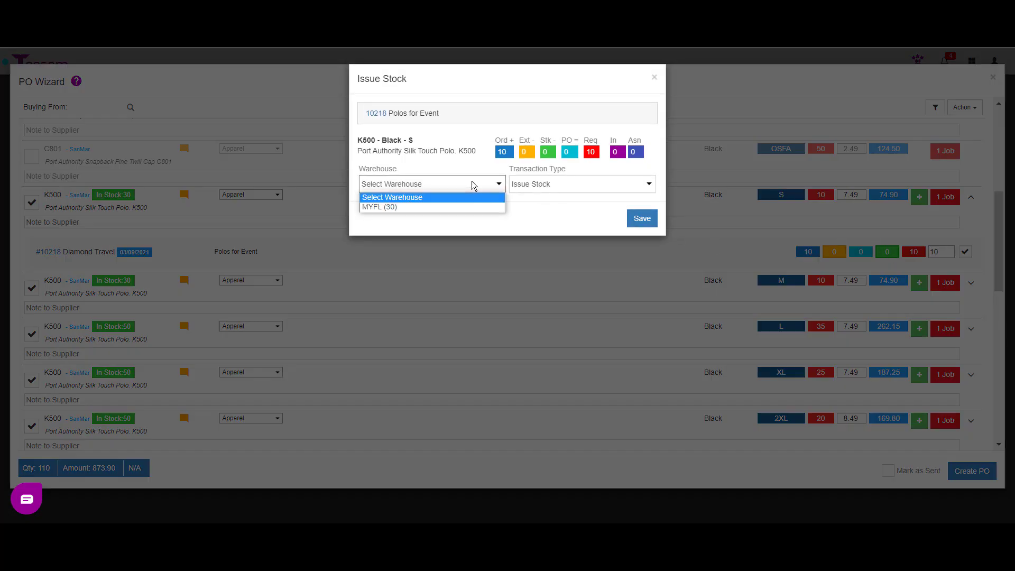
click(453, 209)
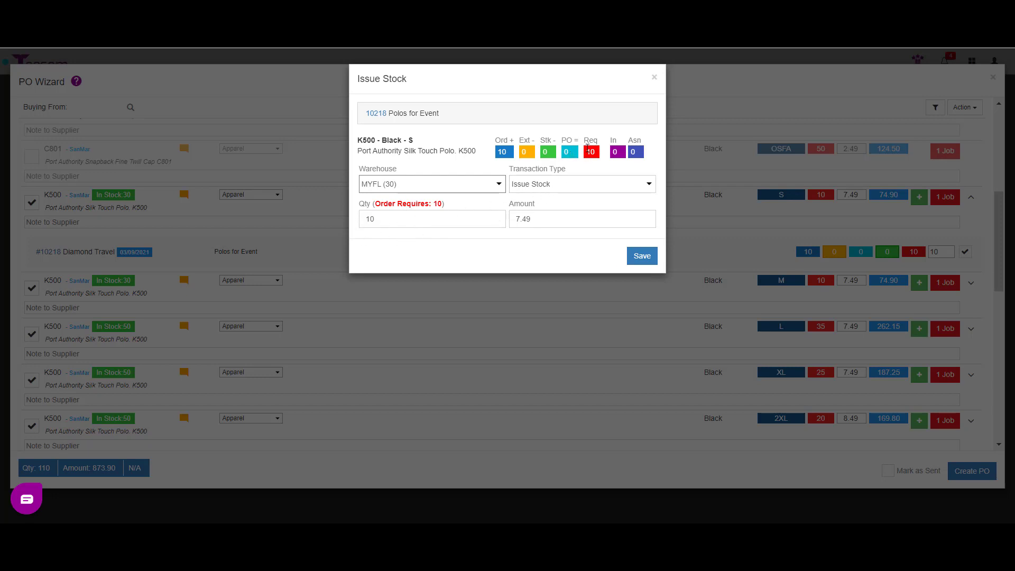
click(642, 256)
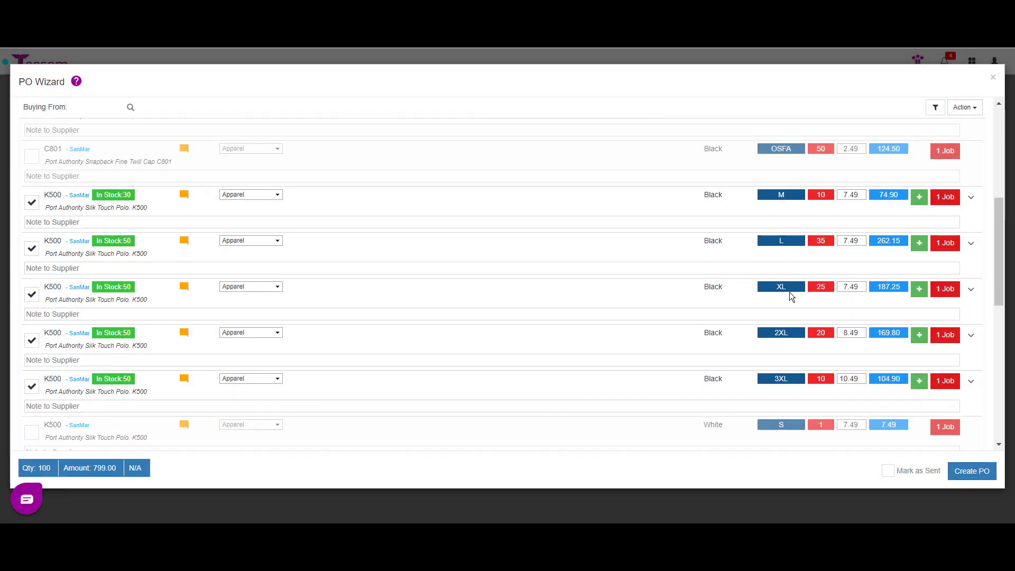
click(971, 199)
click(834, 248)
click(436, 187)
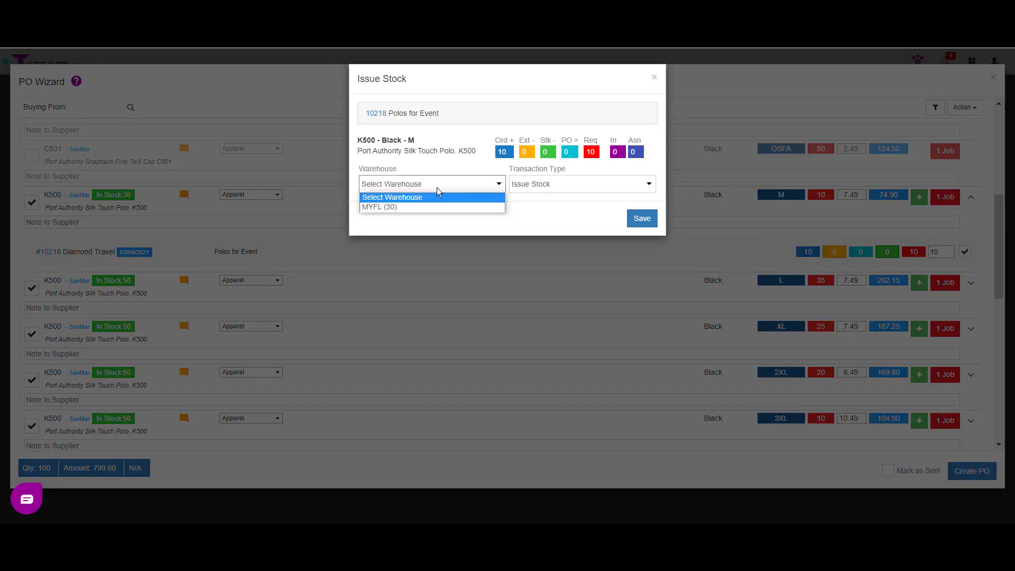
click(380, 214)
click(642, 256)
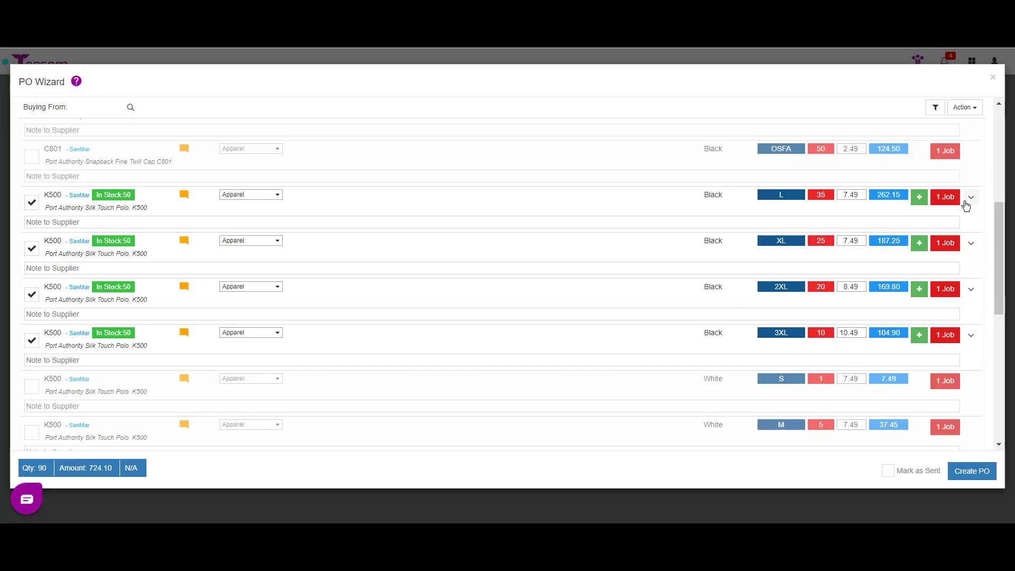
Issue the 35 L and 25 XL K500 Black polos from MYFL stock
click(970, 198)
click(833, 252)
click(452, 186)
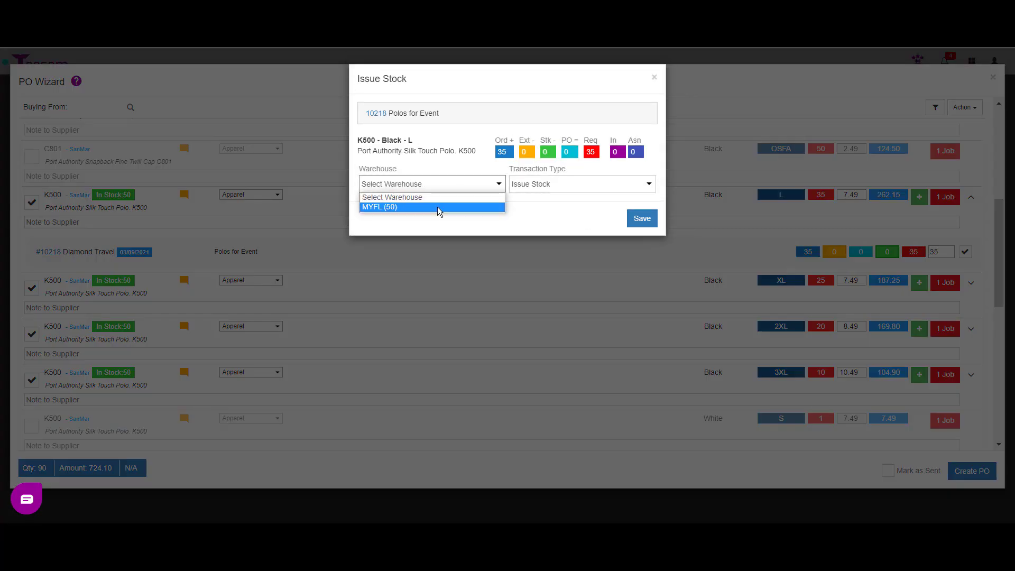
click(436, 207)
click(640, 255)
click(970, 197)
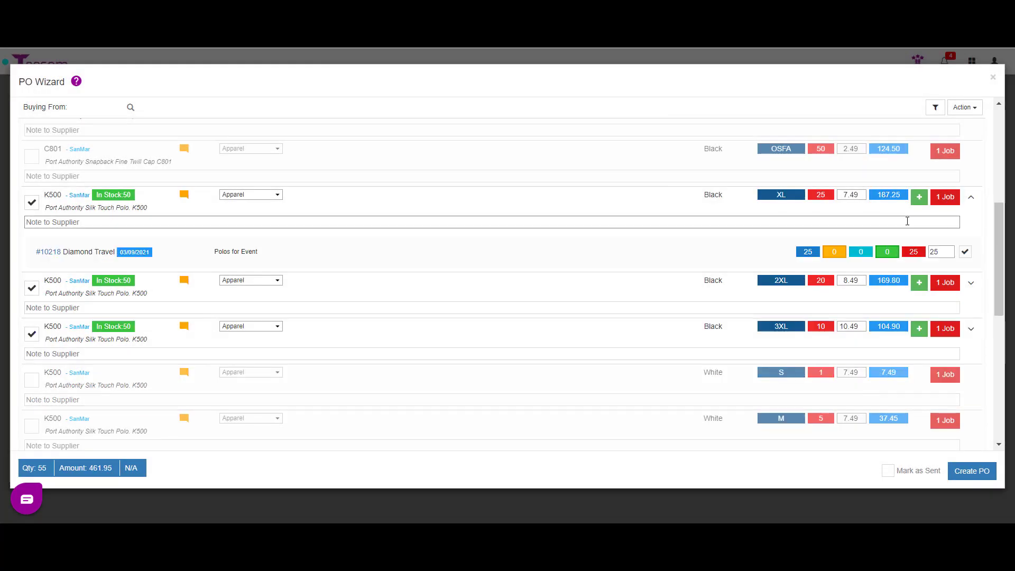
click(867, 252)
click(415, 186)
click(401, 206)
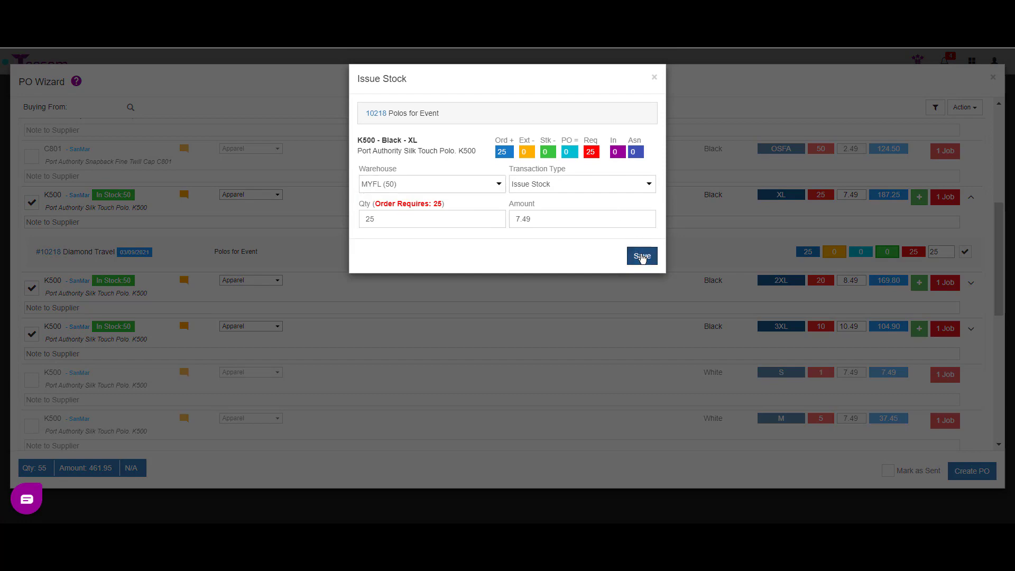
click(641, 256)
Issue the K500 Black 2XL and 3XL polos from MYFL stock, emptying the PO Wizard
click(970, 198)
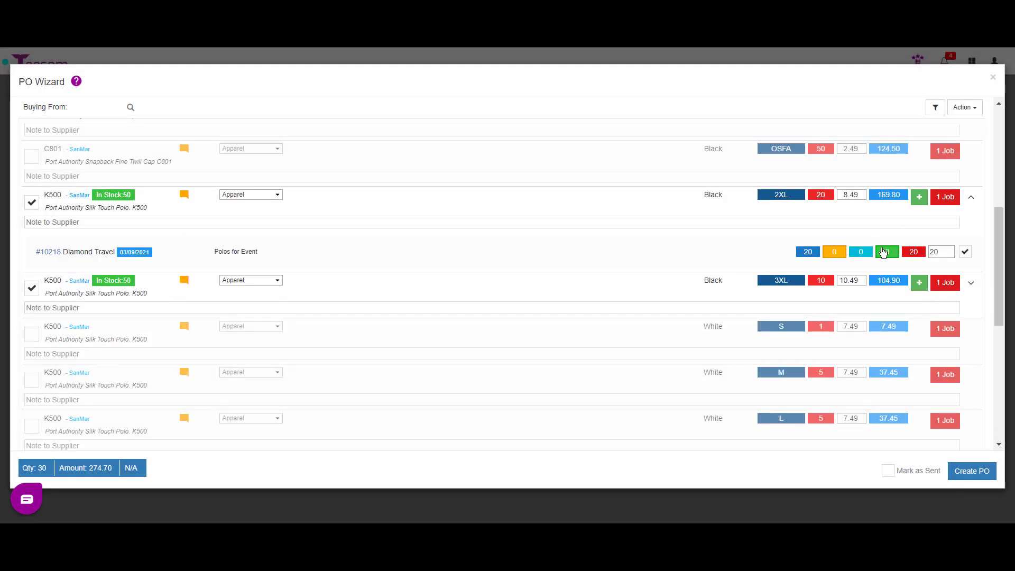
click(885, 251)
click(412, 188)
click(402, 207)
click(641, 255)
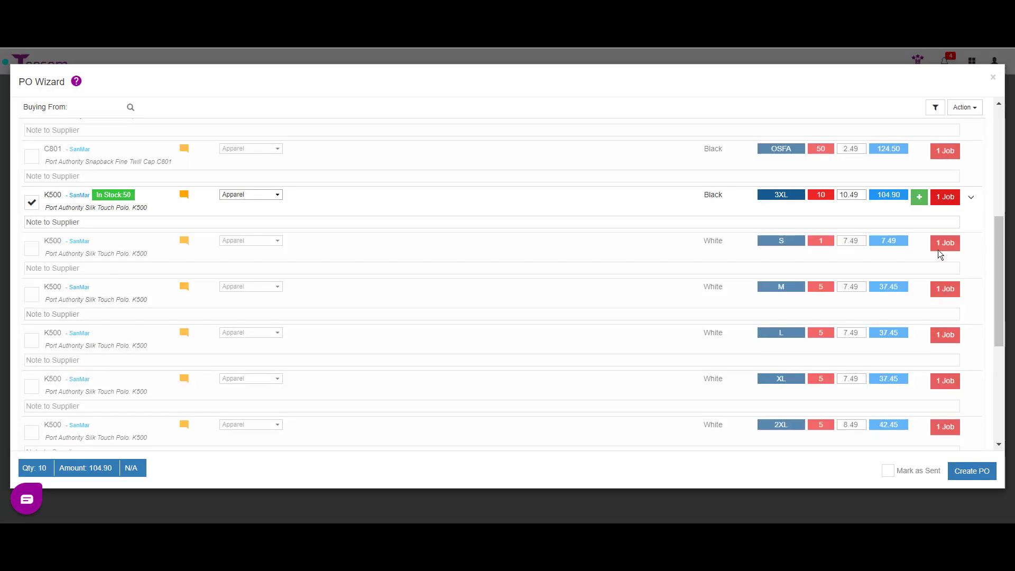
click(970, 197)
click(885, 252)
click(449, 184)
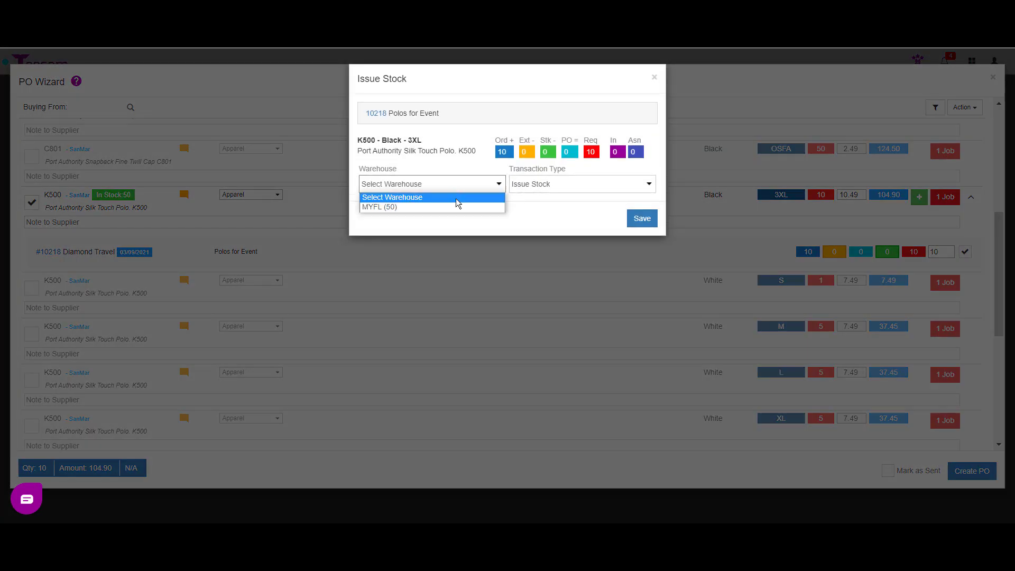
click(417, 206)
click(642, 256)
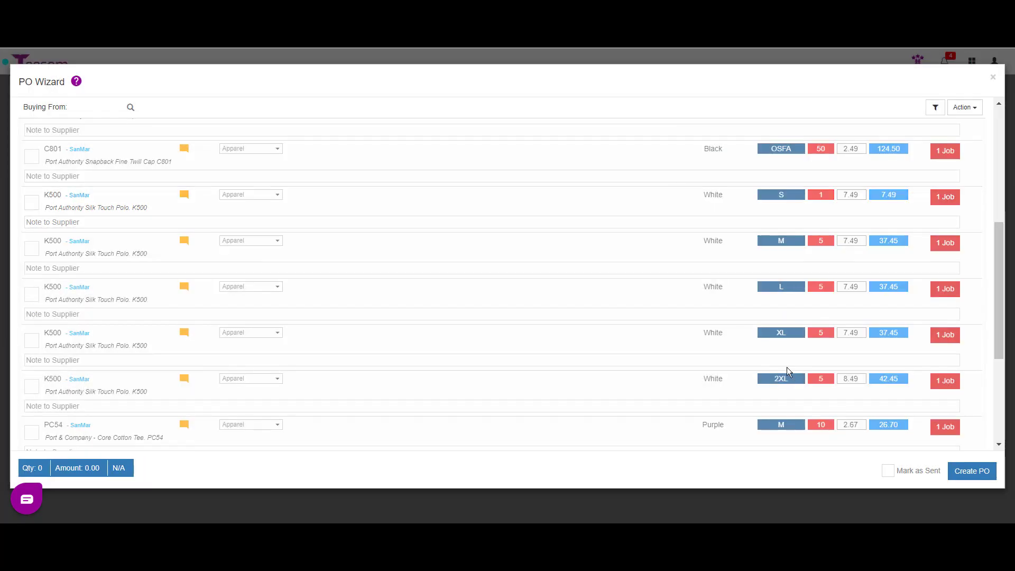
click(786, 355)
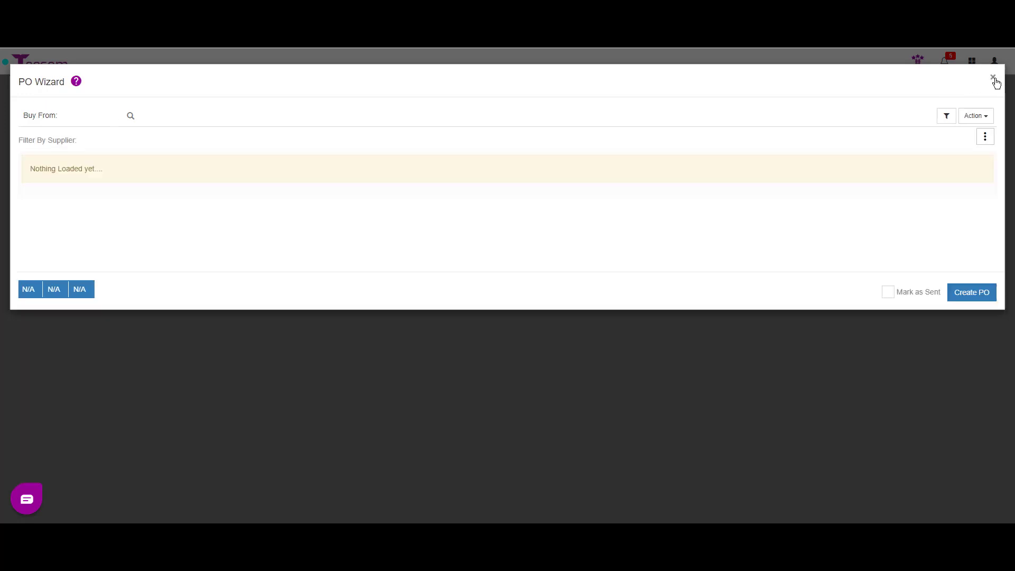
Close the PO wizard, review the inventory codes list, then return to the purchase order list
click(993, 78)
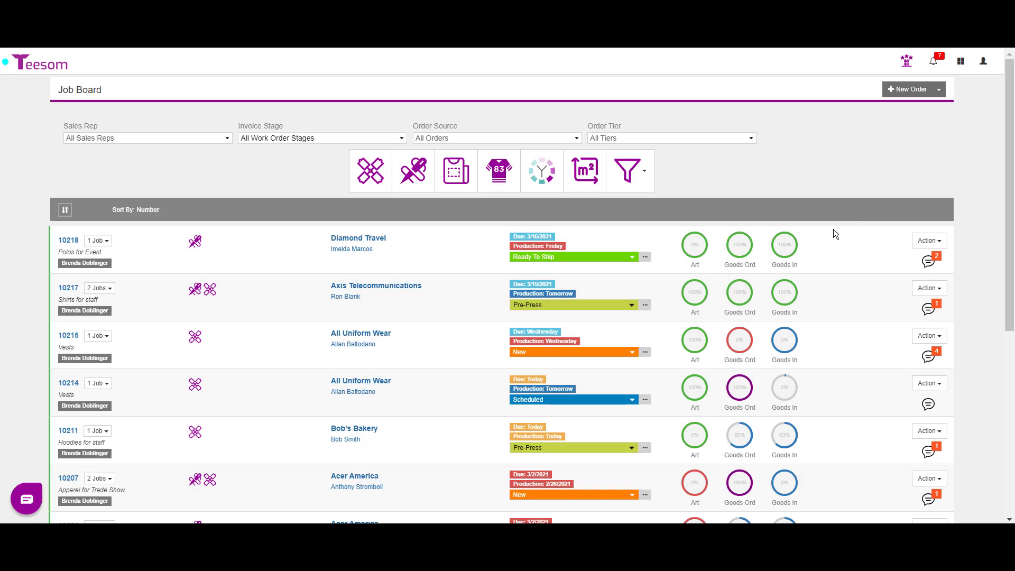
click(961, 62)
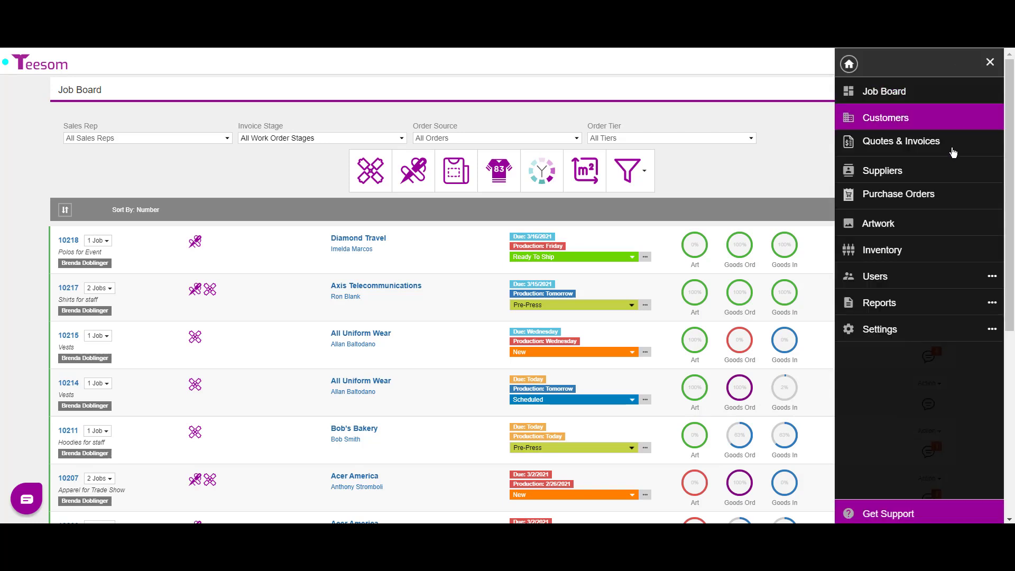
click(923, 255)
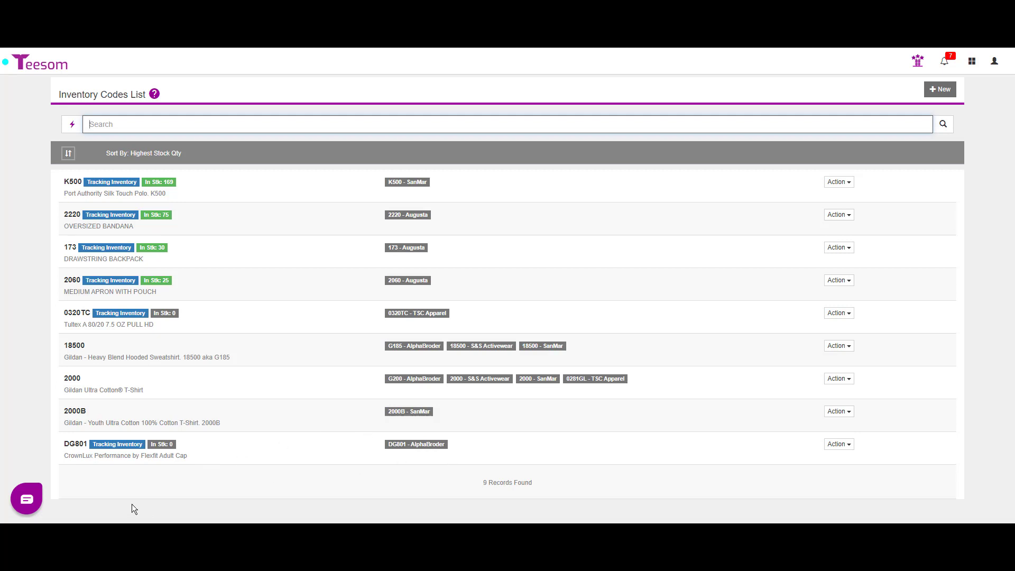
click(971, 61)
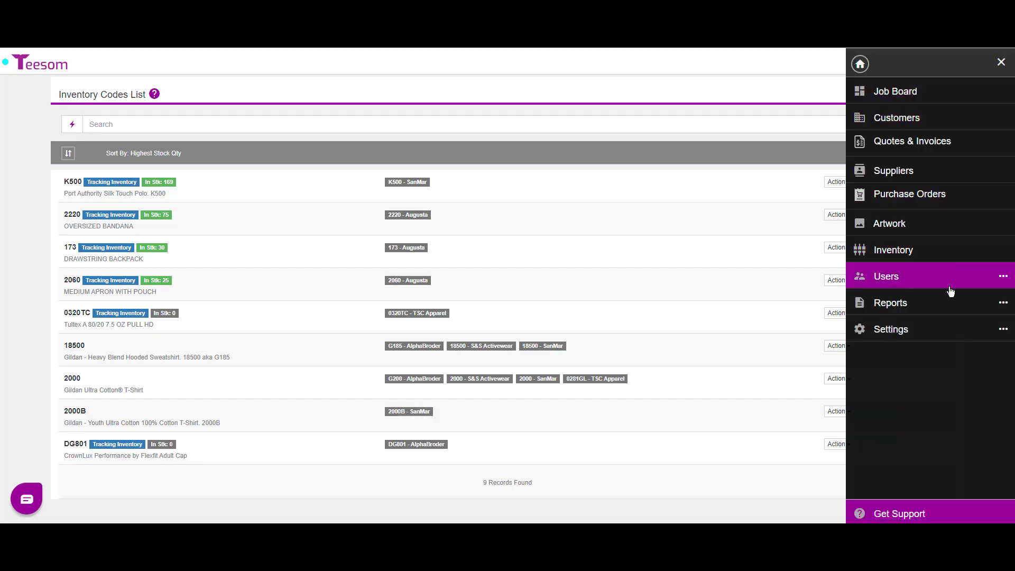
click(946, 198)
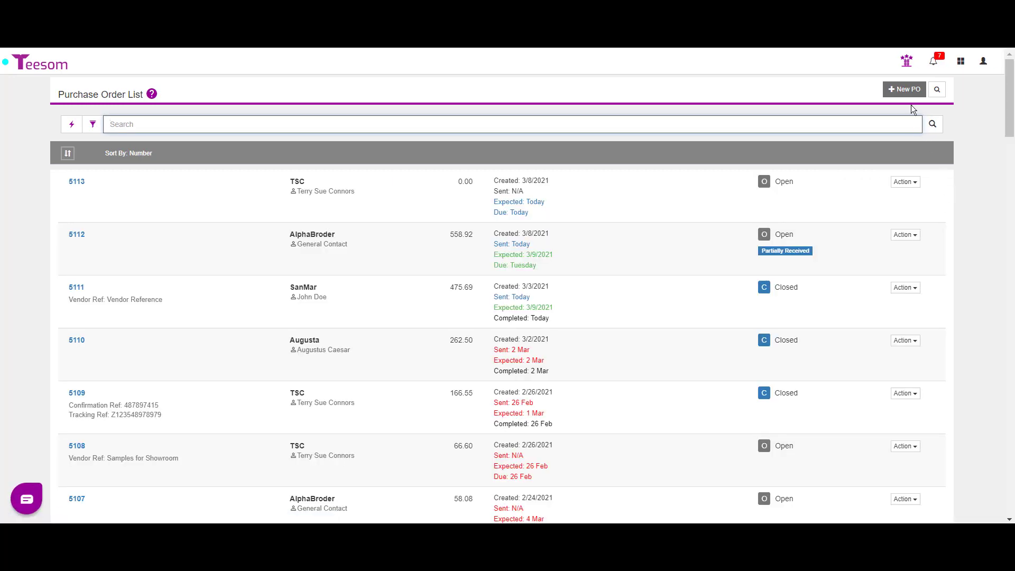
Start a new purchase order with AlphaBroder as the Buy From supplier
click(903, 89)
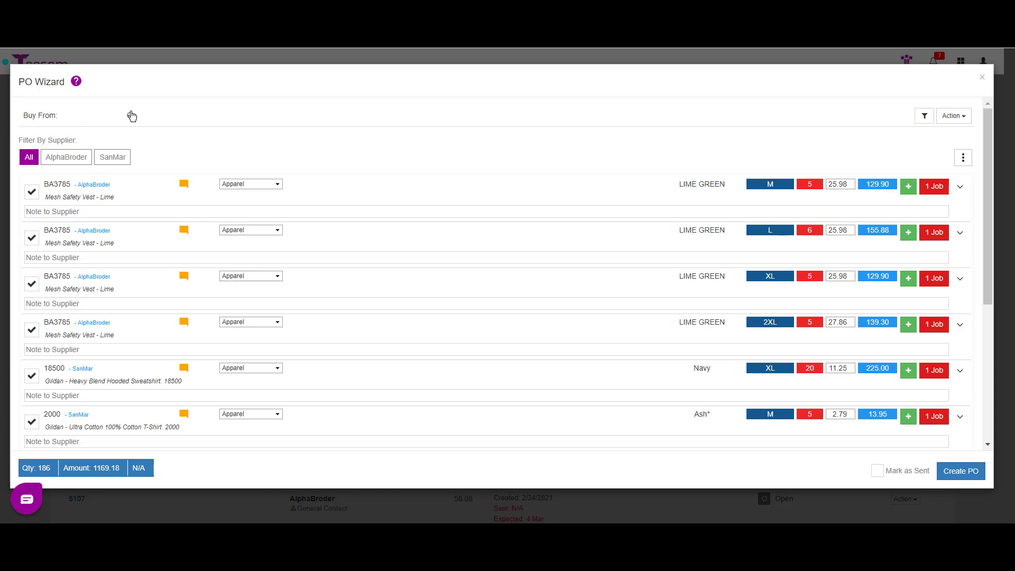
click(132, 116)
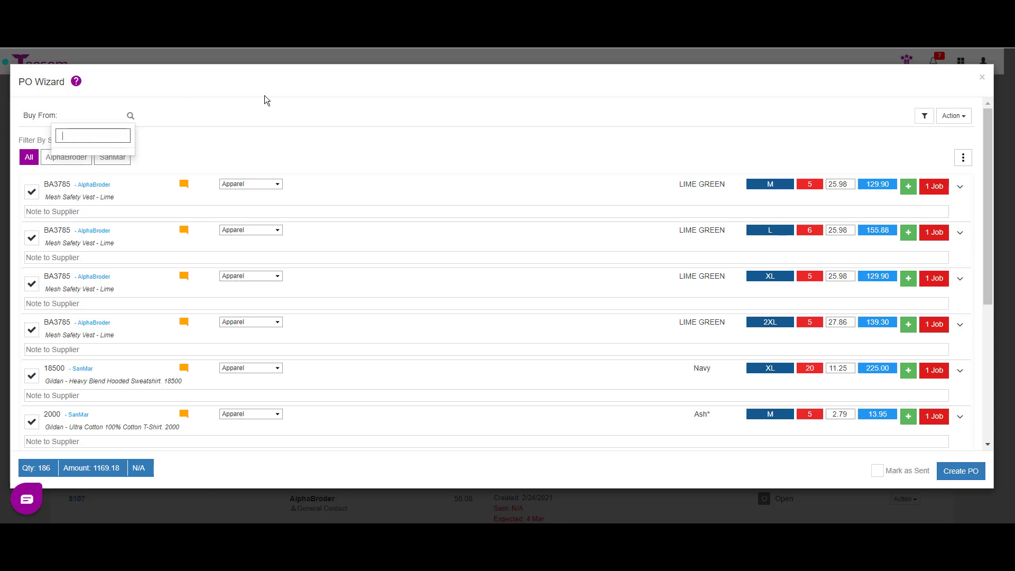
text(Alpha)
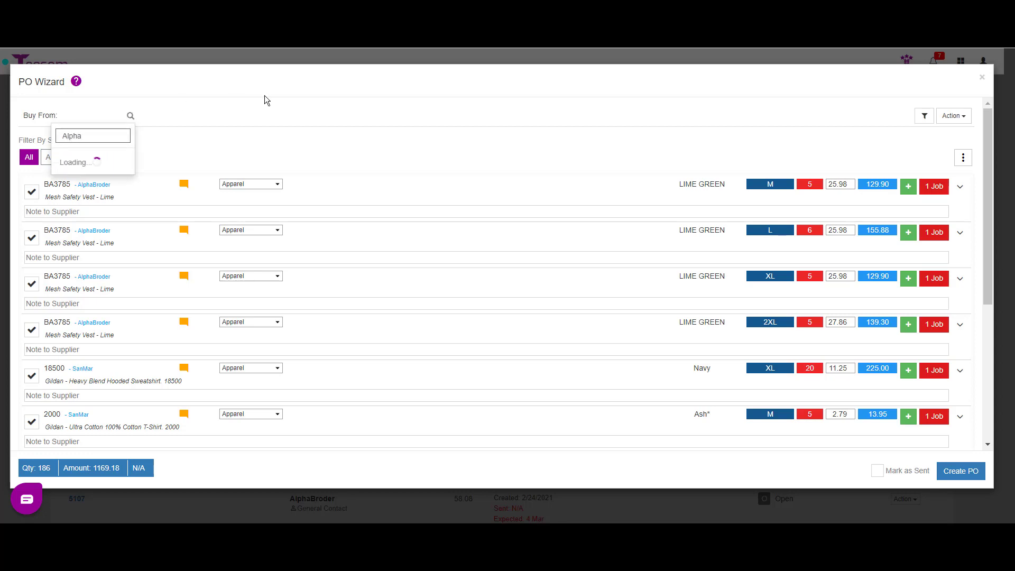
click(115, 165)
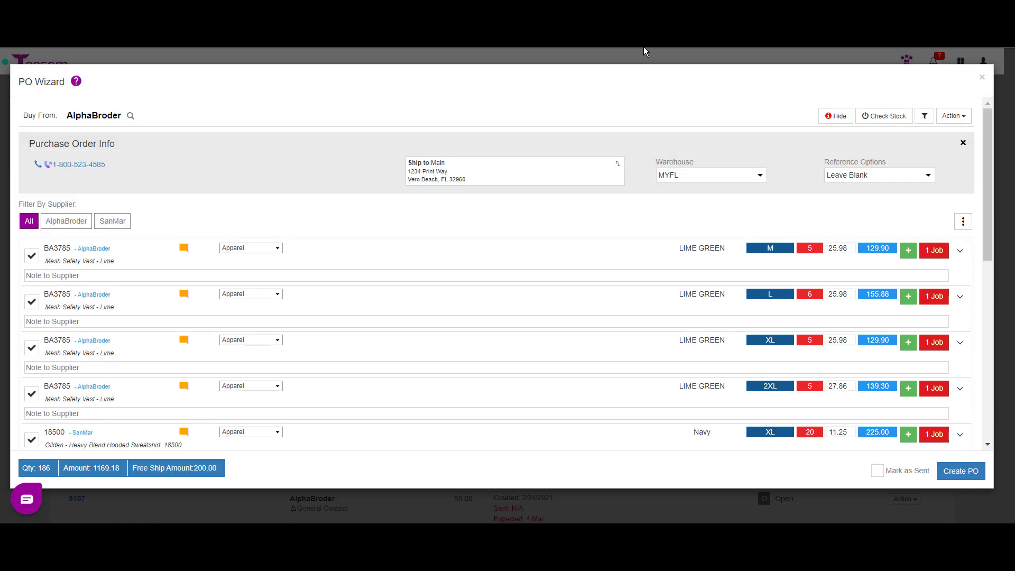
scroll(104, 276, down, 1)
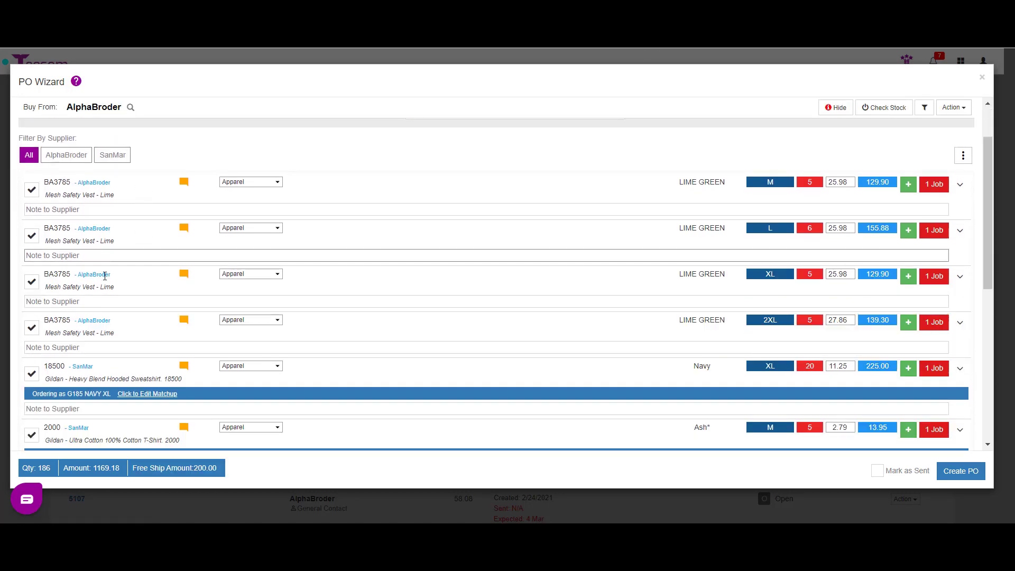
scroll(105, 275, down, 5)
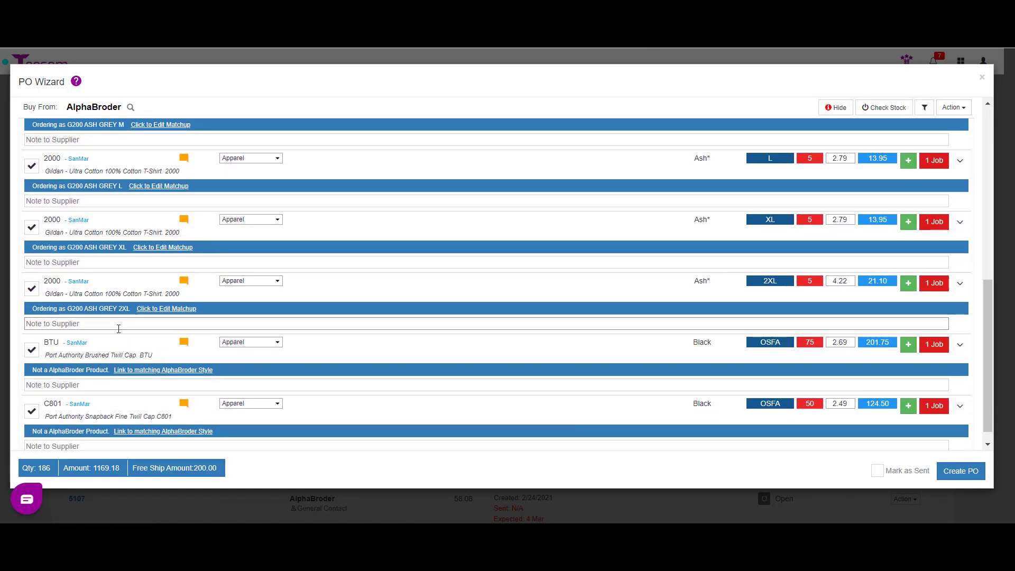
scroll(118, 338, up, 8)
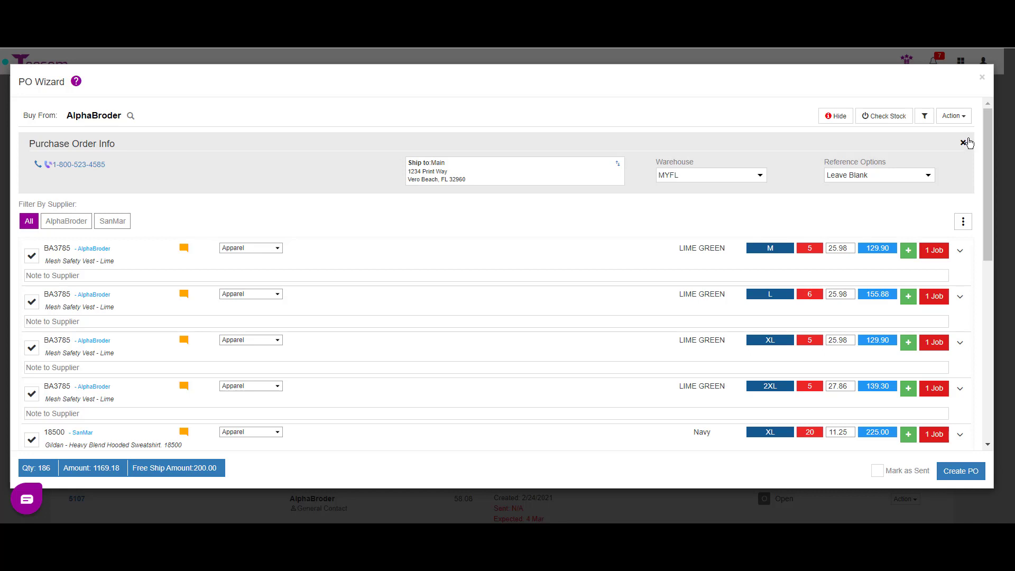
Uncheck all suggested order items and bring up the Add Items catalog
click(962, 222)
click(895, 241)
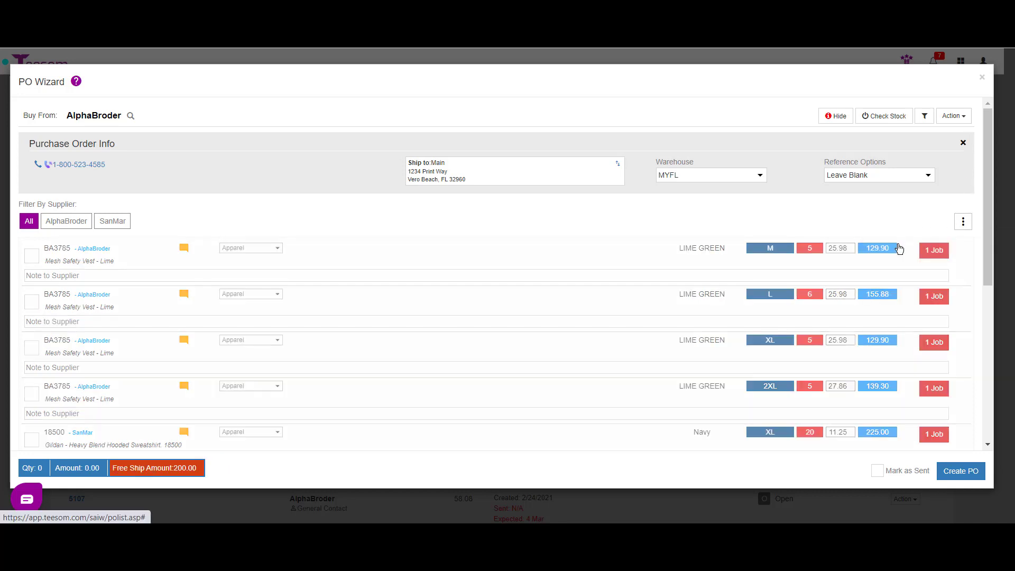
click(949, 117)
click(933, 132)
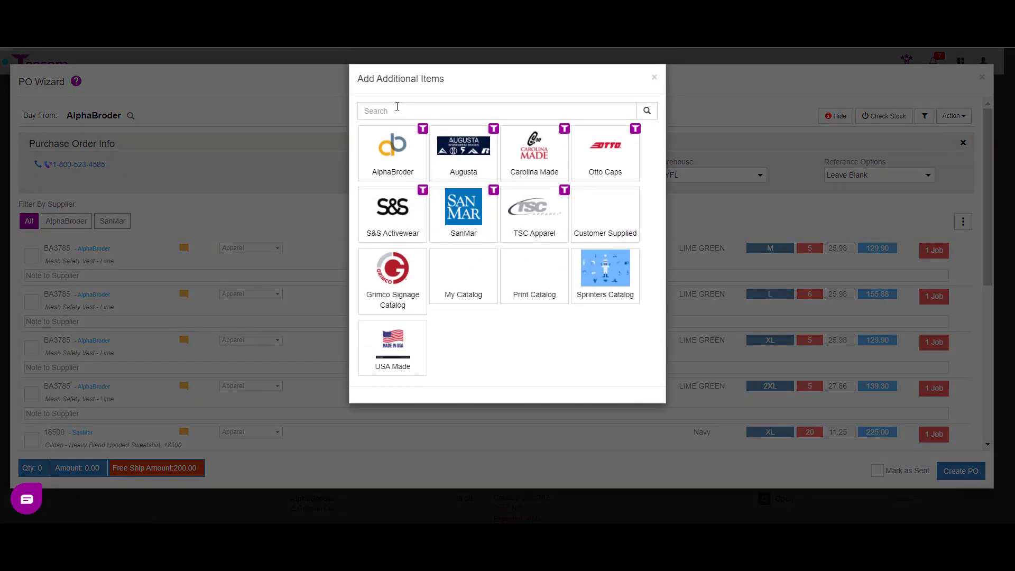
Search the catalog for dg801 and select the DG801 CrownLux cap
click(408, 105)
text(dg)
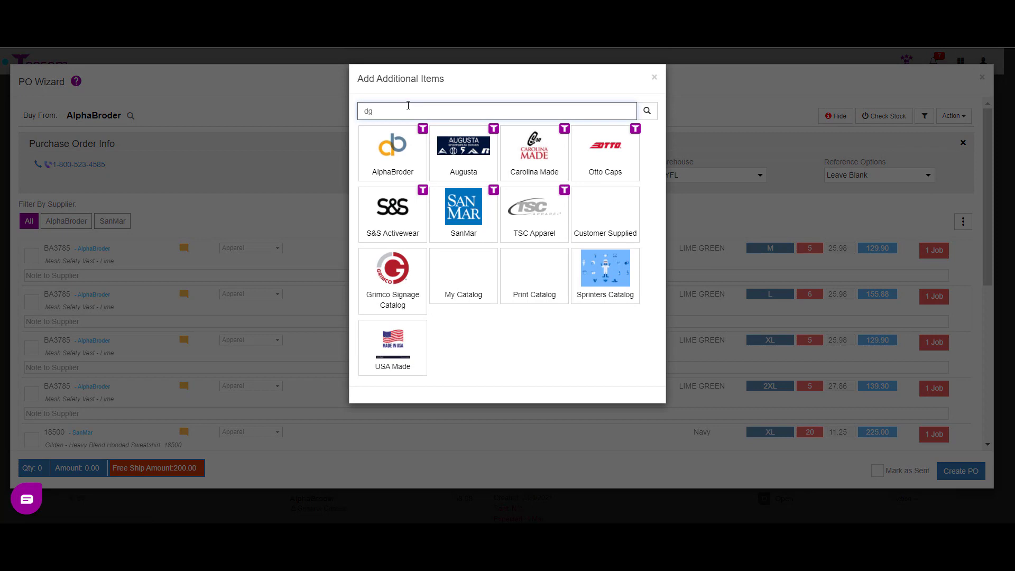
text(801)
click(645, 110)
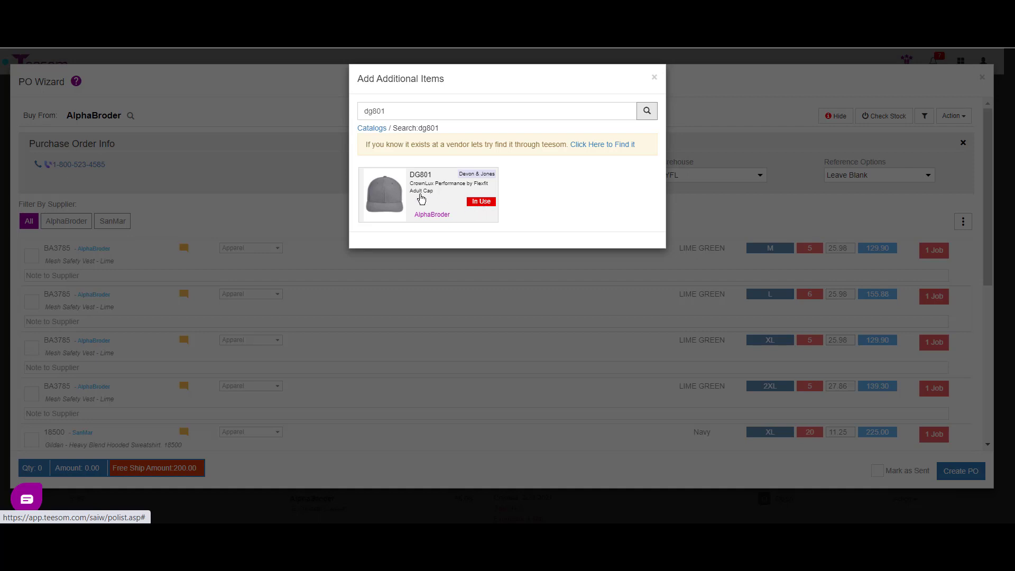
click(420, 199)
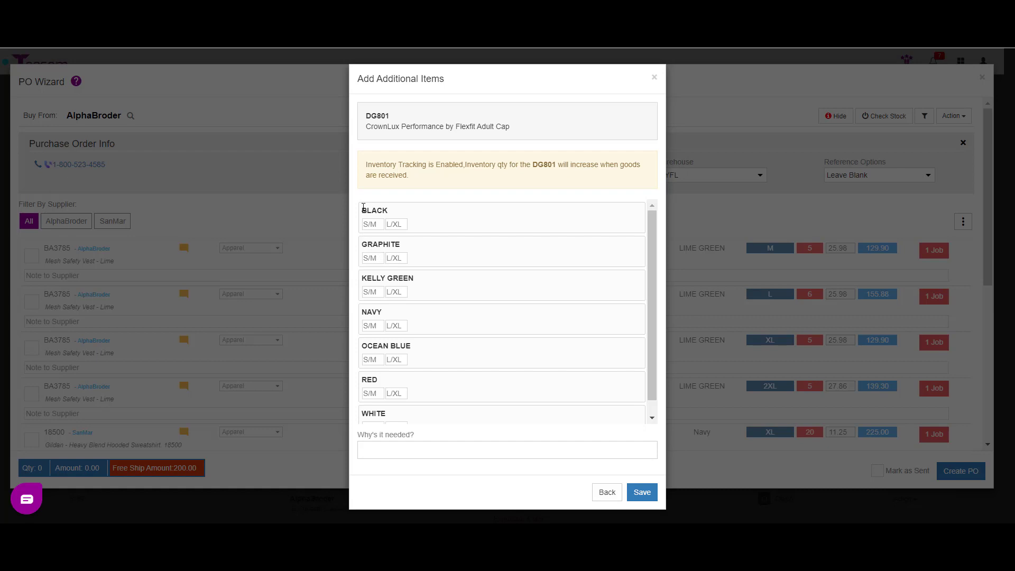
Enter Black 50 S/M and 75 L/XL, reason 'Starting quantities for inventory item', and save
click(369, 226)
text(50)
key(Tab)
text(75)
click(425, 444)
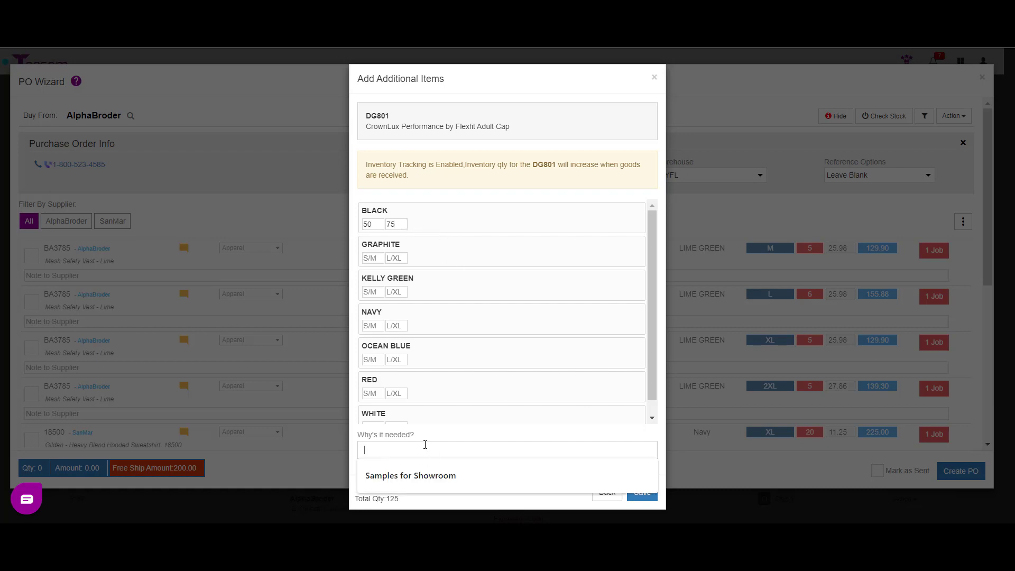
text(S)
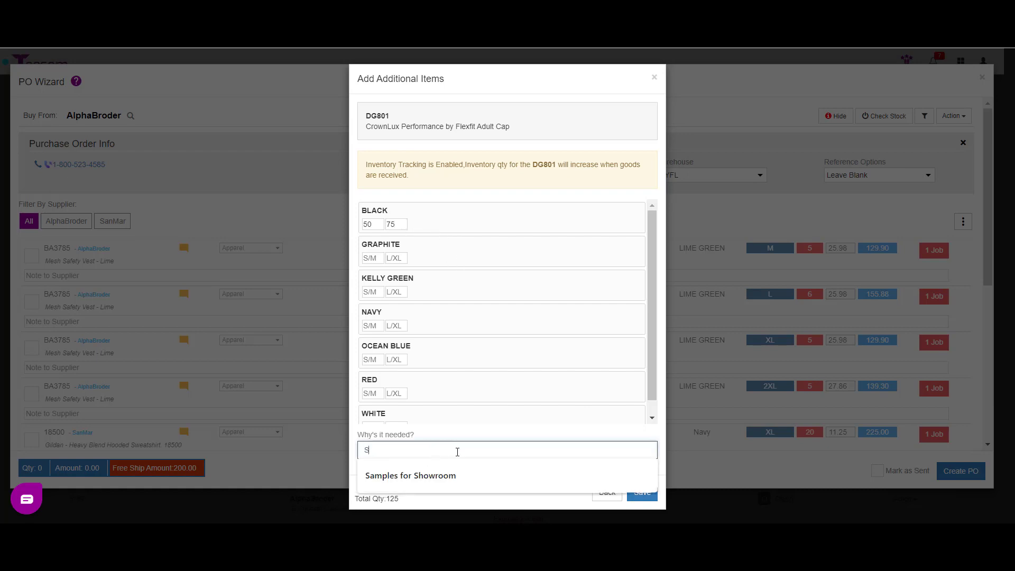
text(tarting )
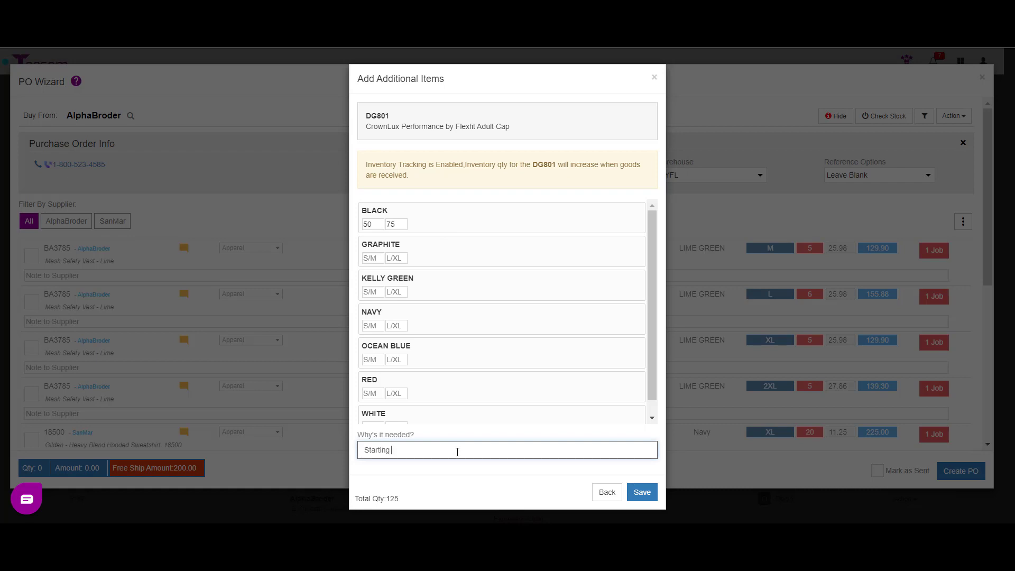
text(quantities for inventory i)
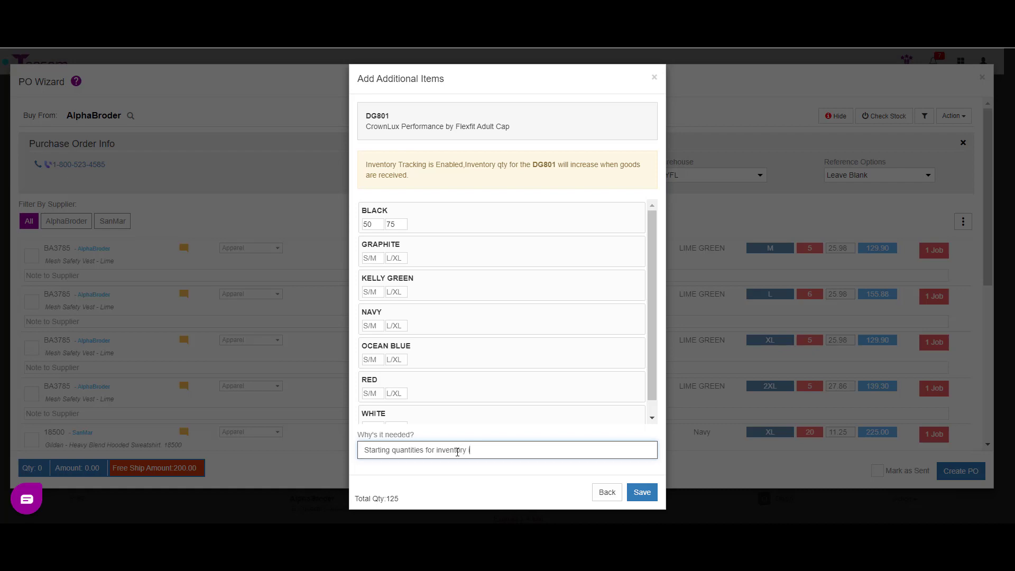
text(tem)
click(642, 492)
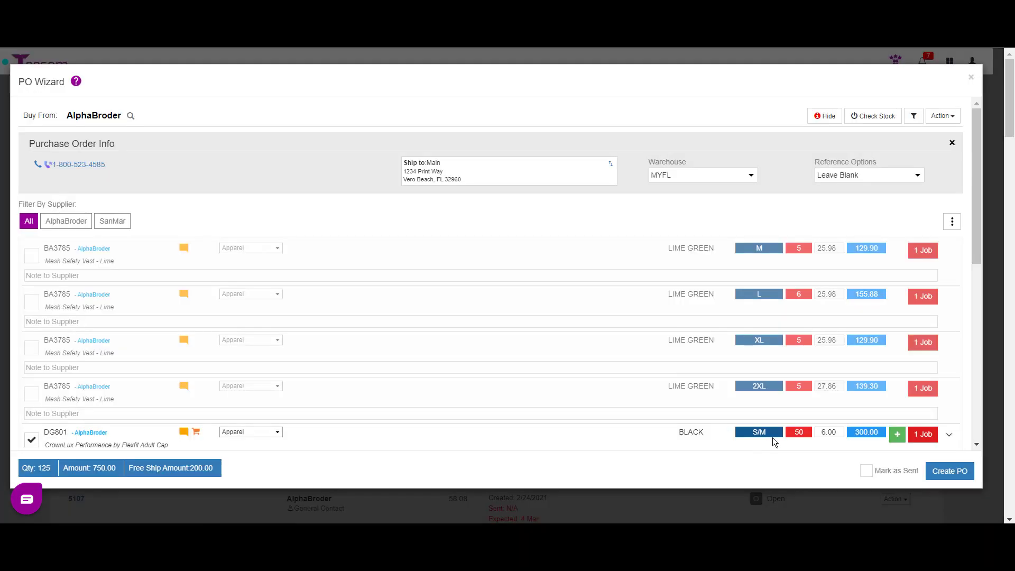
Check the DG801 rows, create the AlphaBroder PO, and open the new PO 05114
drag(980, 176, 1006, 294)
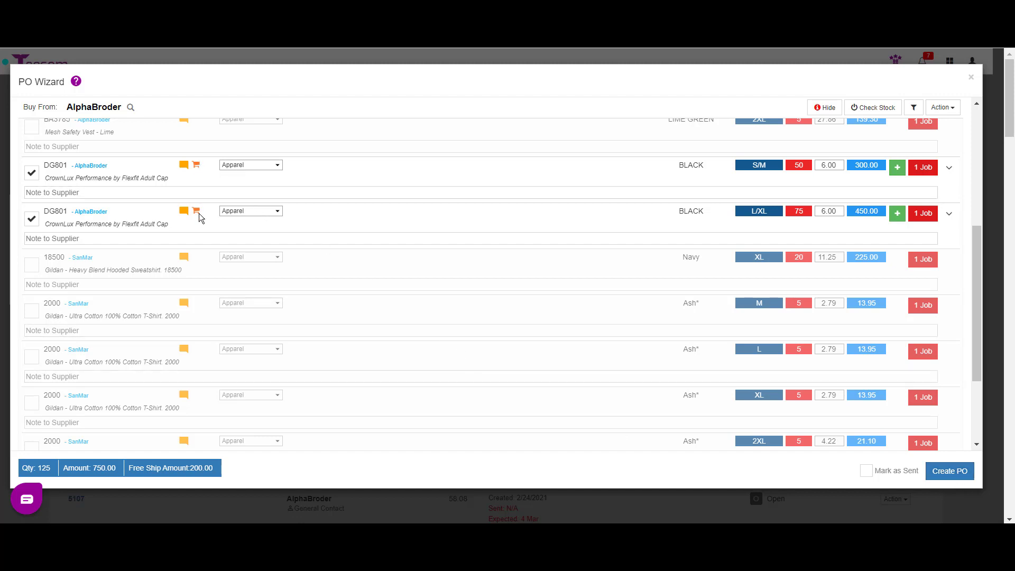
mouse_move(198, 214)
click(948, 472)
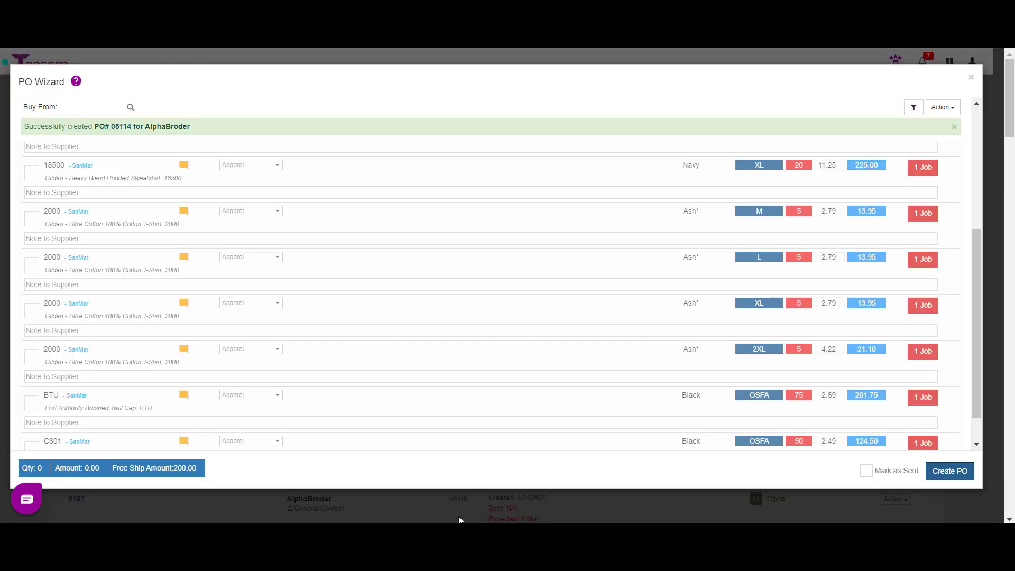
click(112, 128)
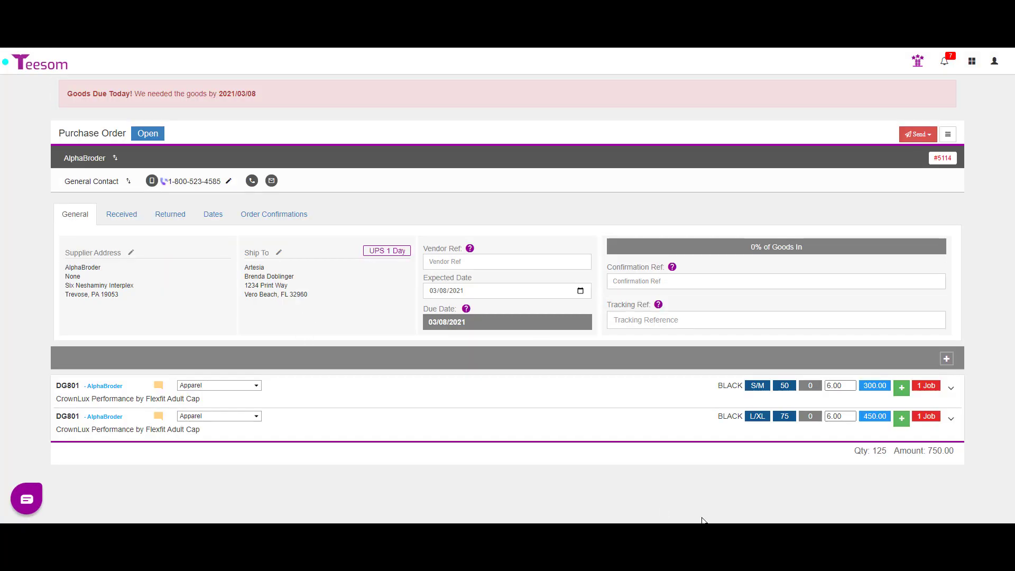
Mark PO #5114 as Sent and bring up the main navigation menu
click(925, 138)
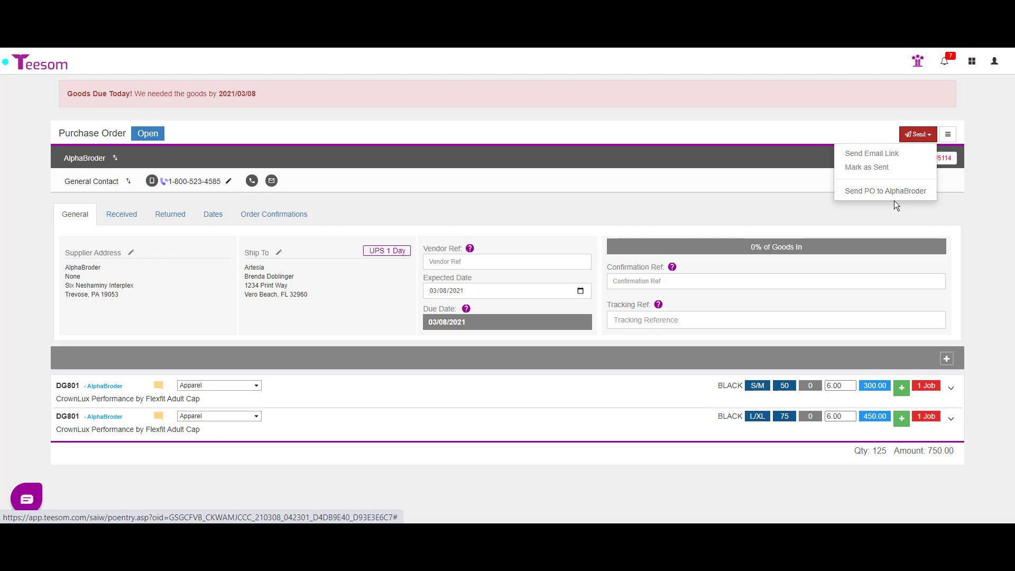
click(881, 168)
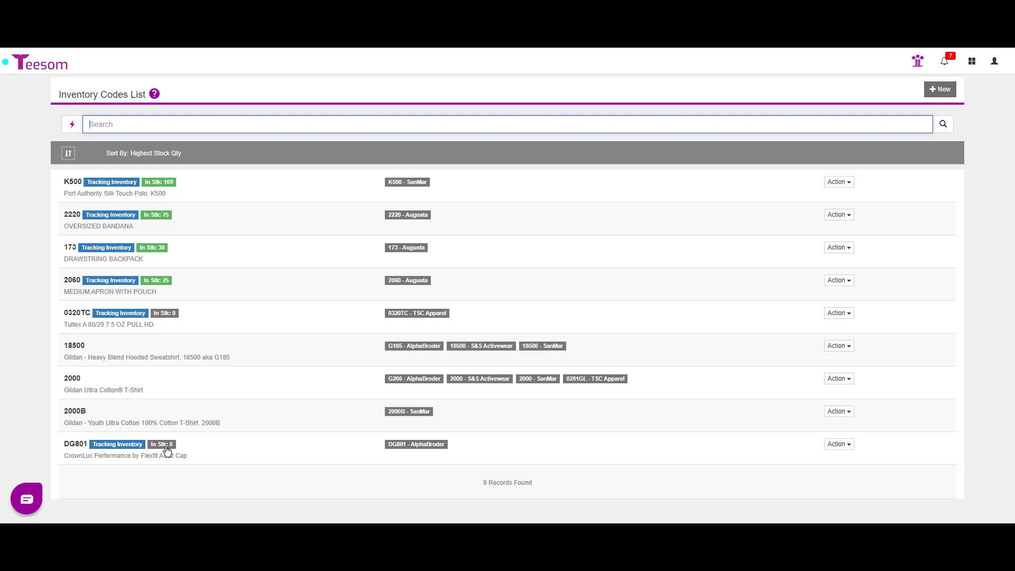
click(973, 61)
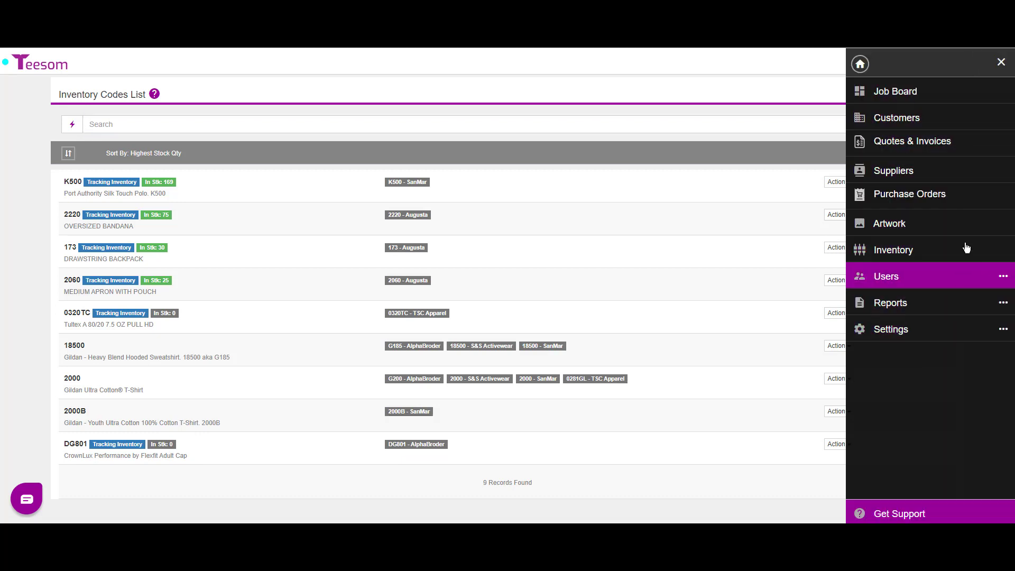
Reopen PO 5114 from the purchase order list and start Receive Goods
click(947, 197)
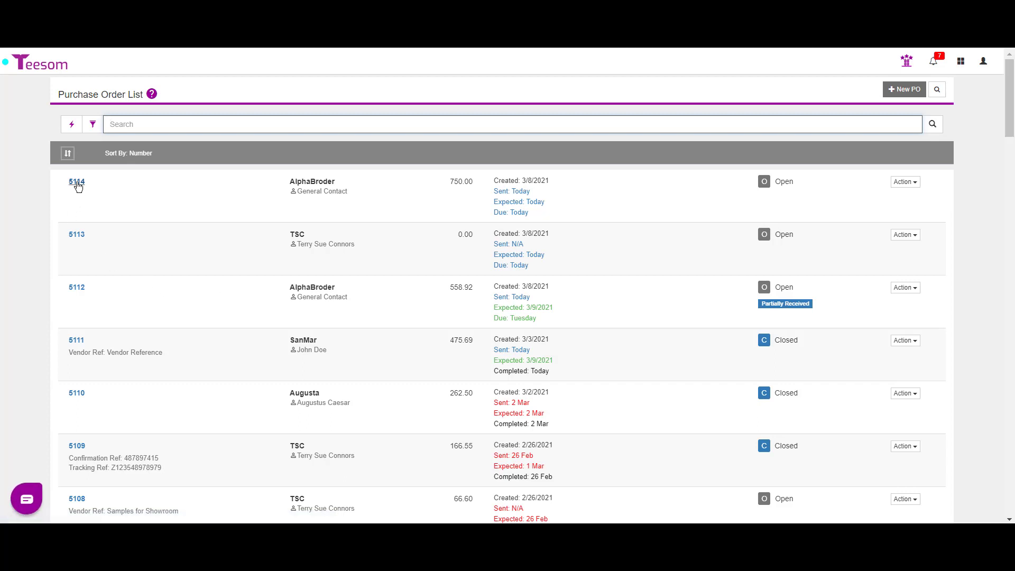
click(77, 185)
click(96, 202)
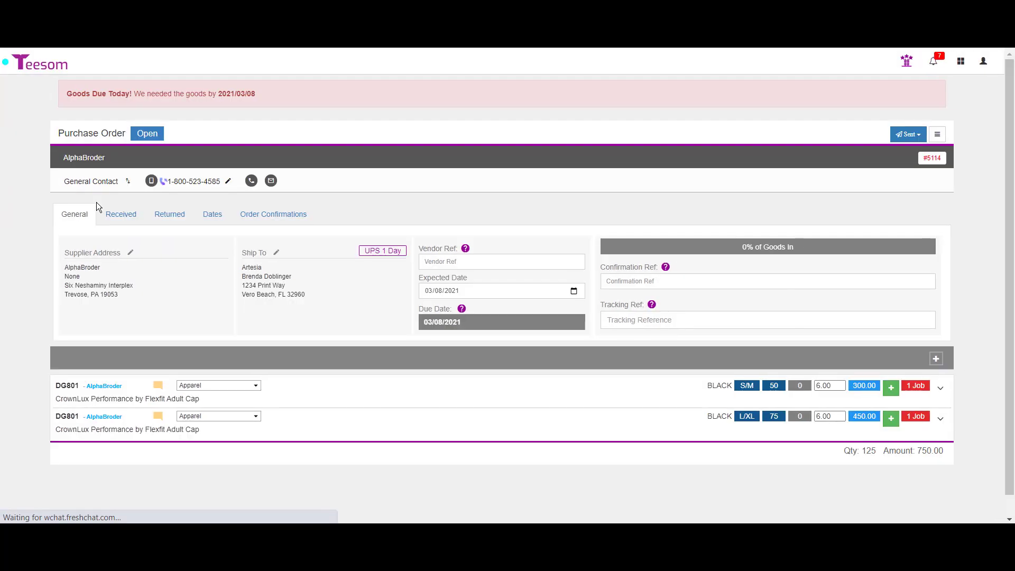
click(946, 134)
click(919, 154)
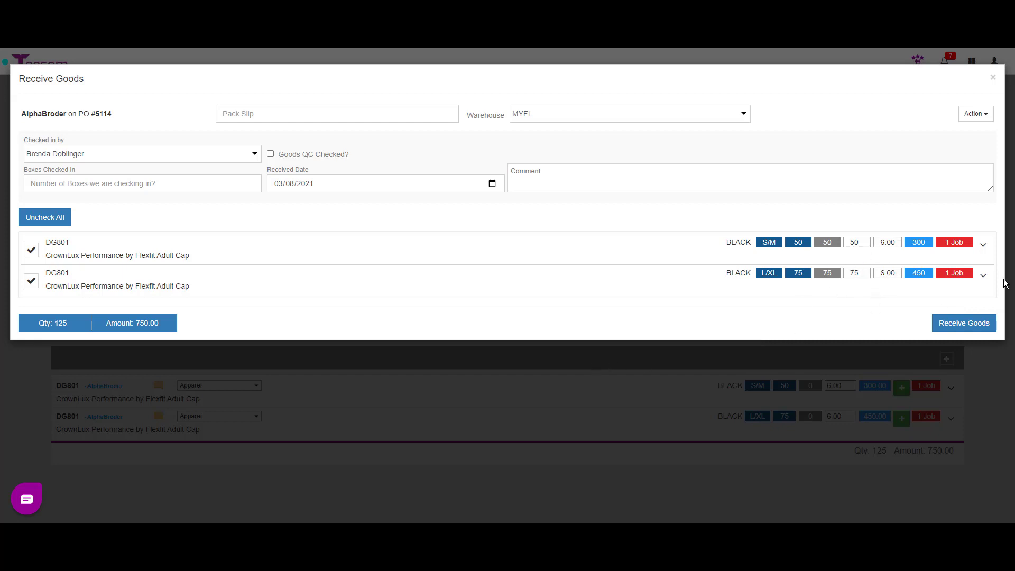
Receive all goods with the pack slip number, QC checked, 2 boxes, comment 'Starting quantities for inventory'
click(303, 115)
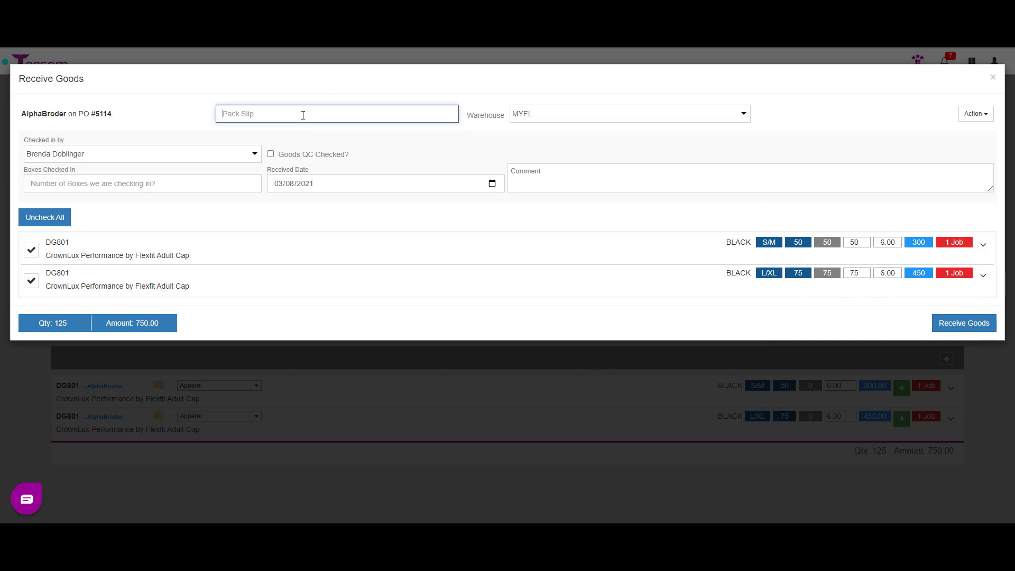
text(5489489894846)
click(270, 154)
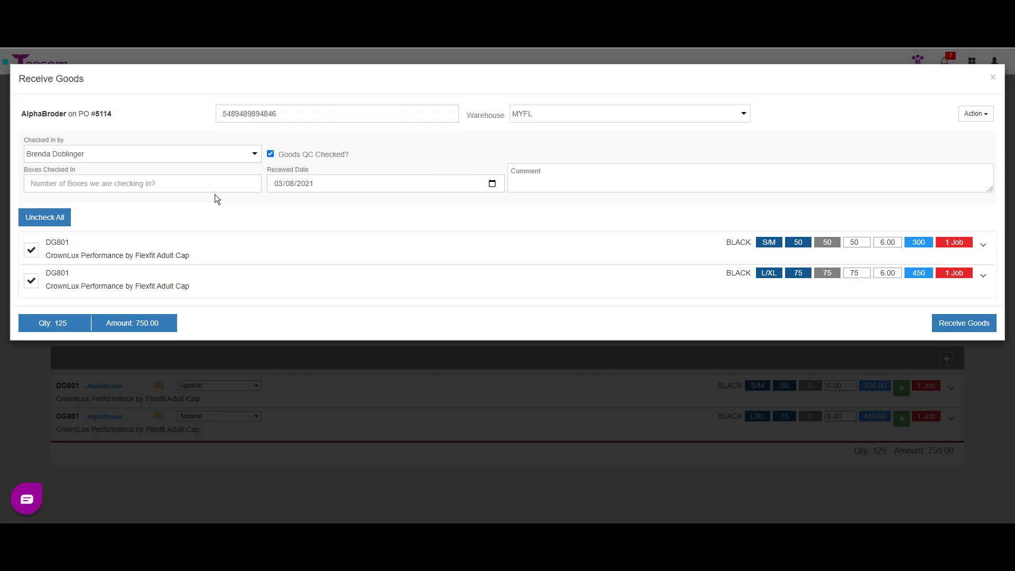
click(118, 189)
text(2)
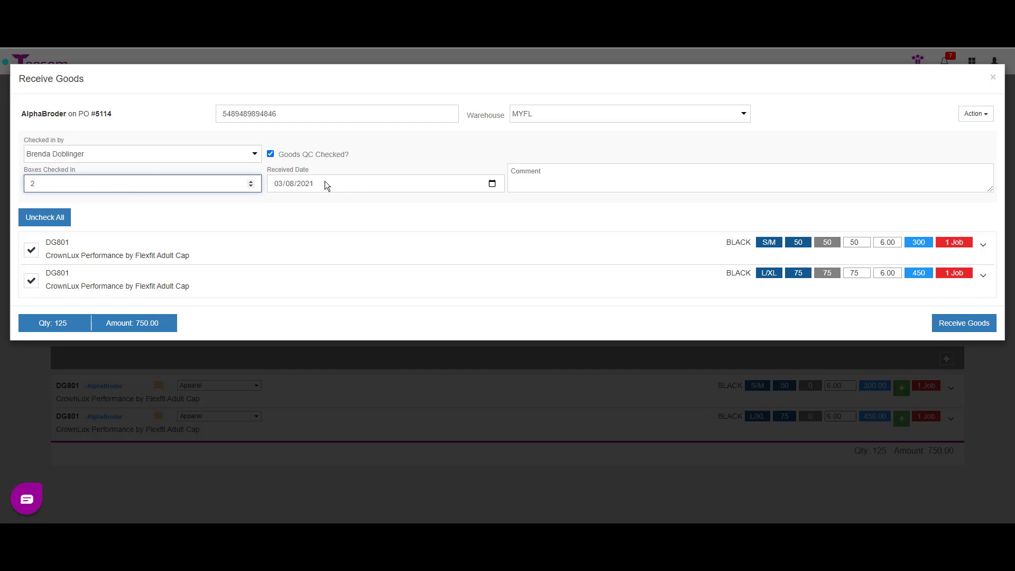
click(550, 179)
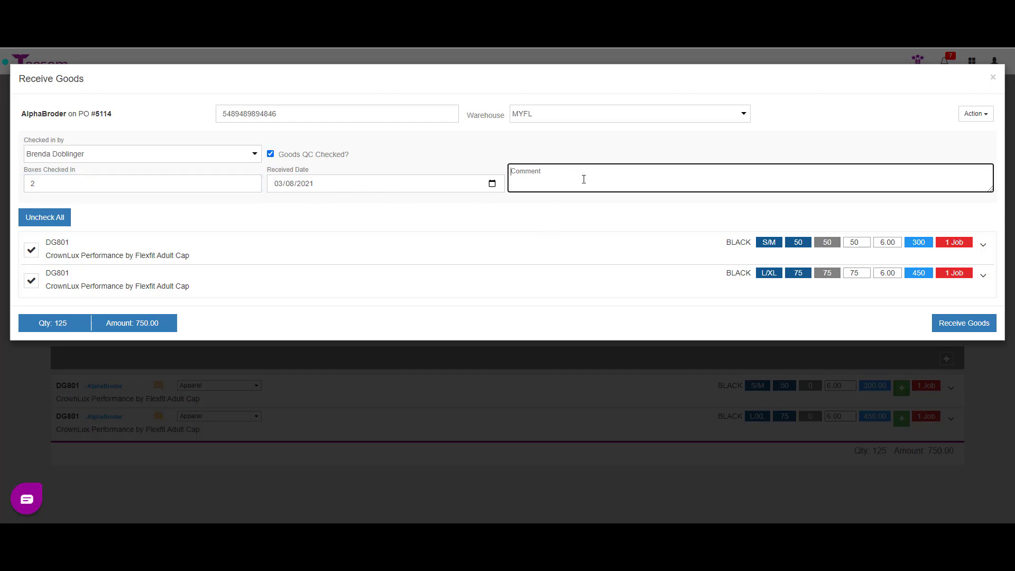
text(Starting quantities for inventory)
click(946, 323)
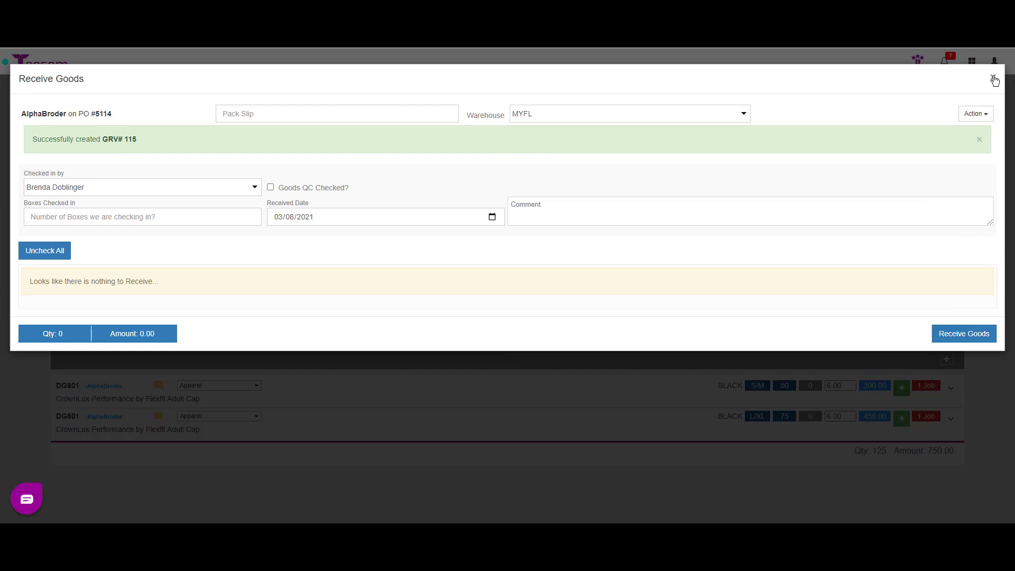
click(993, 77)
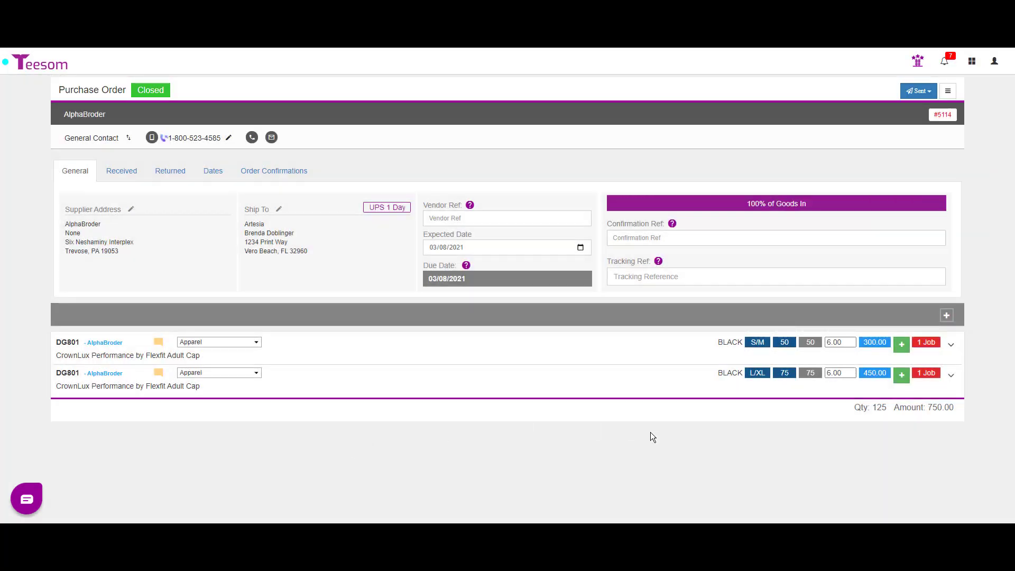
Visit the inventory codes list, then open Company Setup's Inventory tab and expand Warehouse List
click(972, 61)
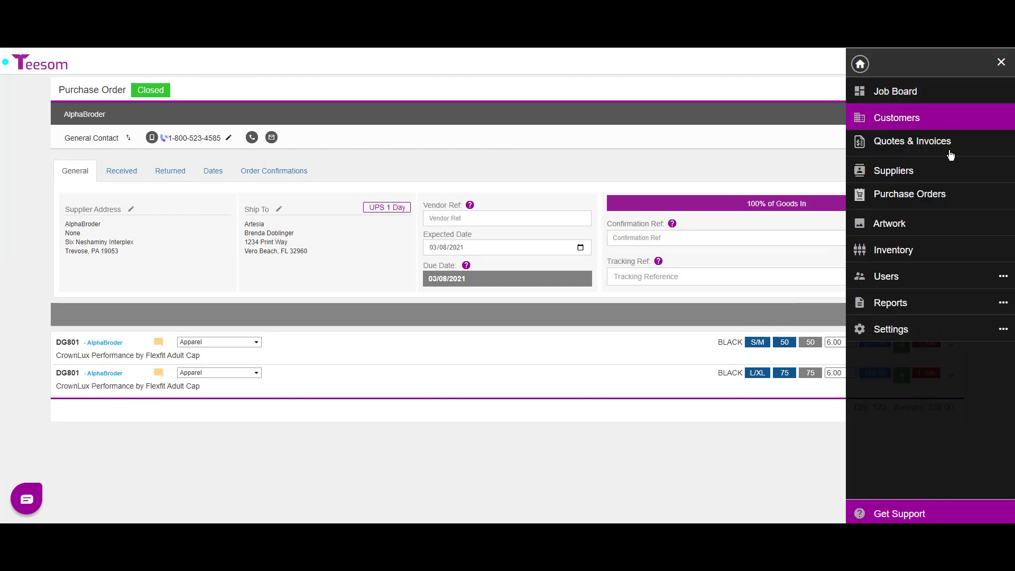
click(913, 253)
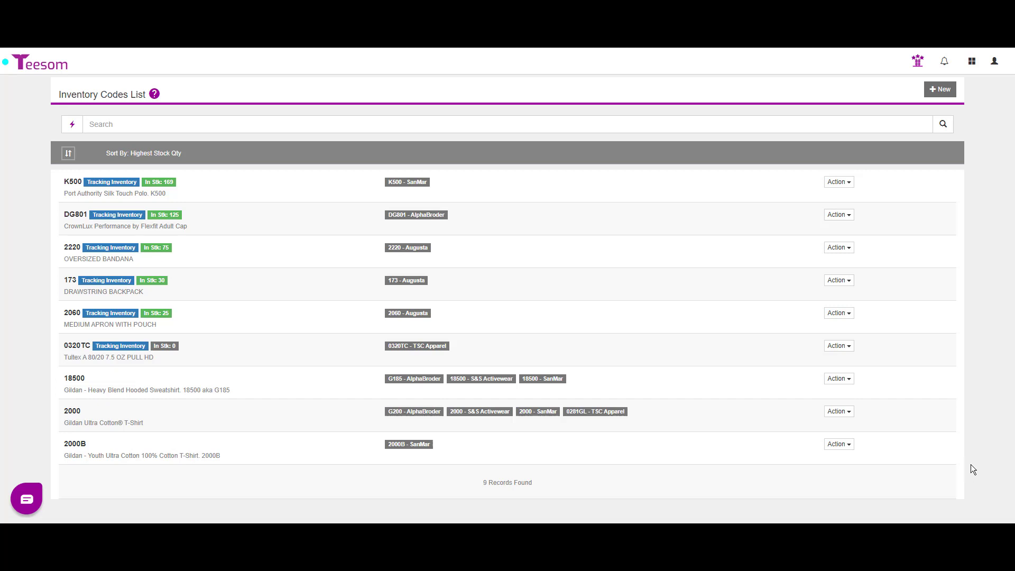
click(972, 63)
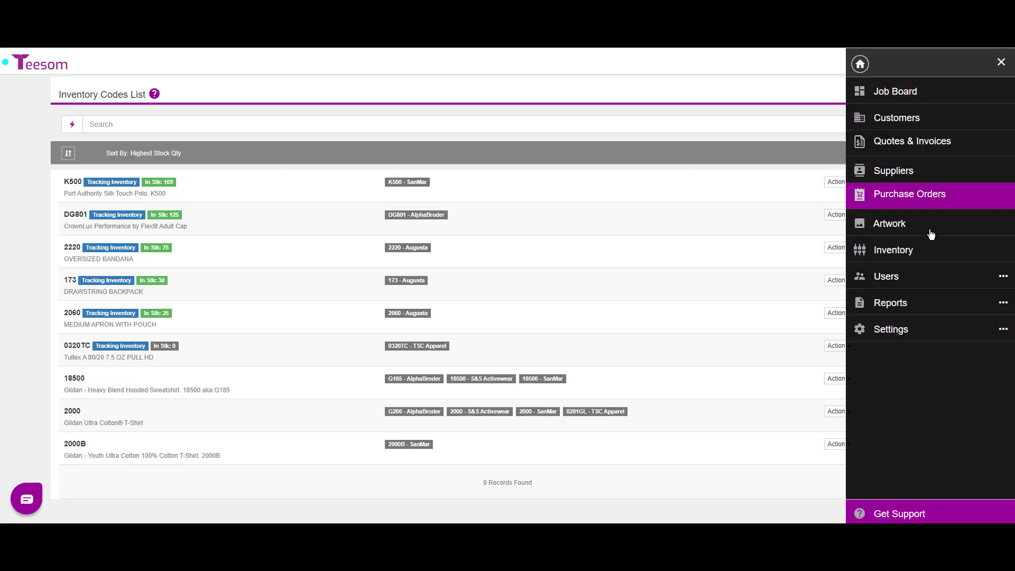
click(893, 334)
click(898, 90)
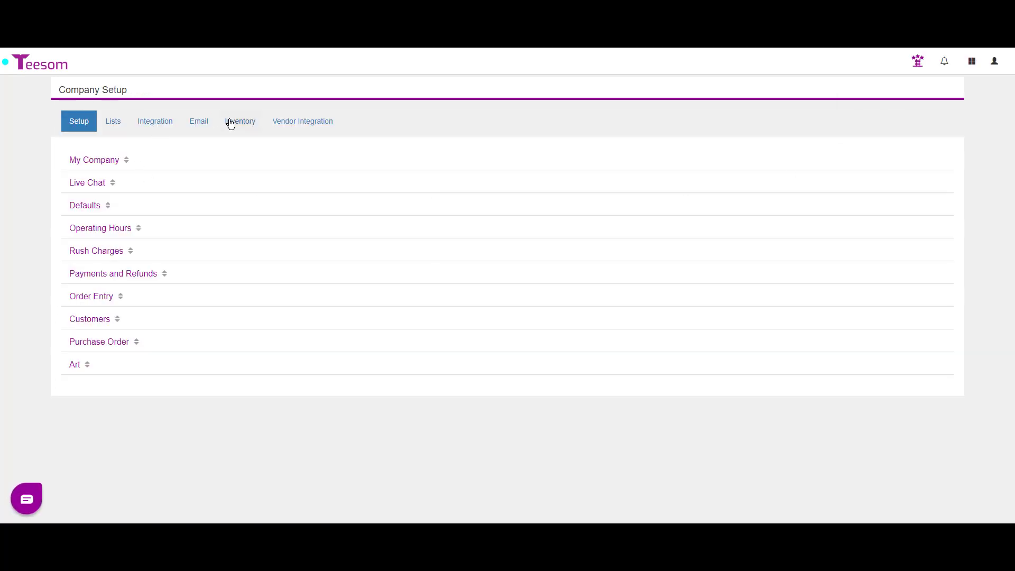
click(236, 124)
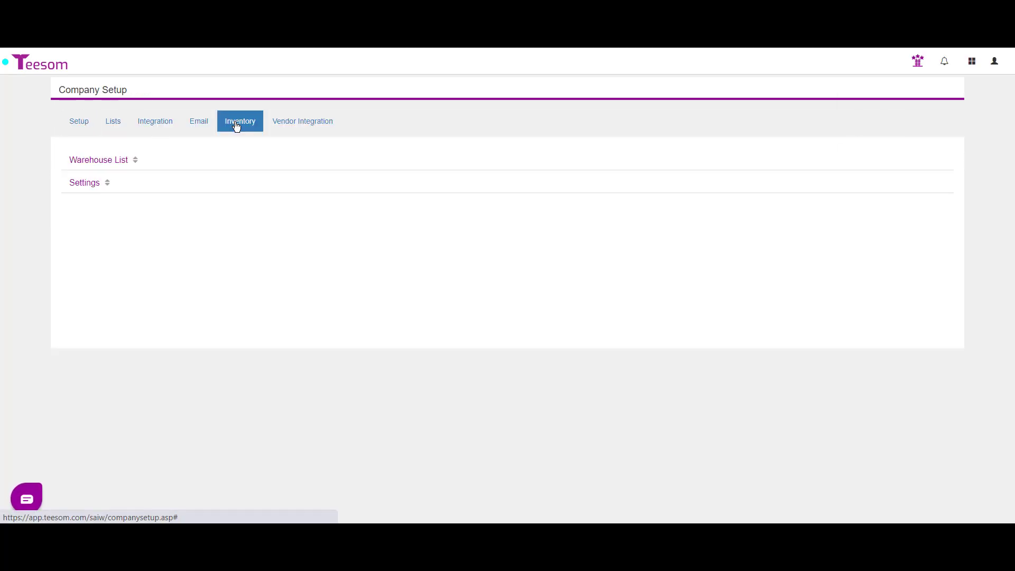
click(100, 164)
Scroll the warehouse list to review MYFL and shelf bins 1-A through 2-D
scroll(443, 275, down, 1)
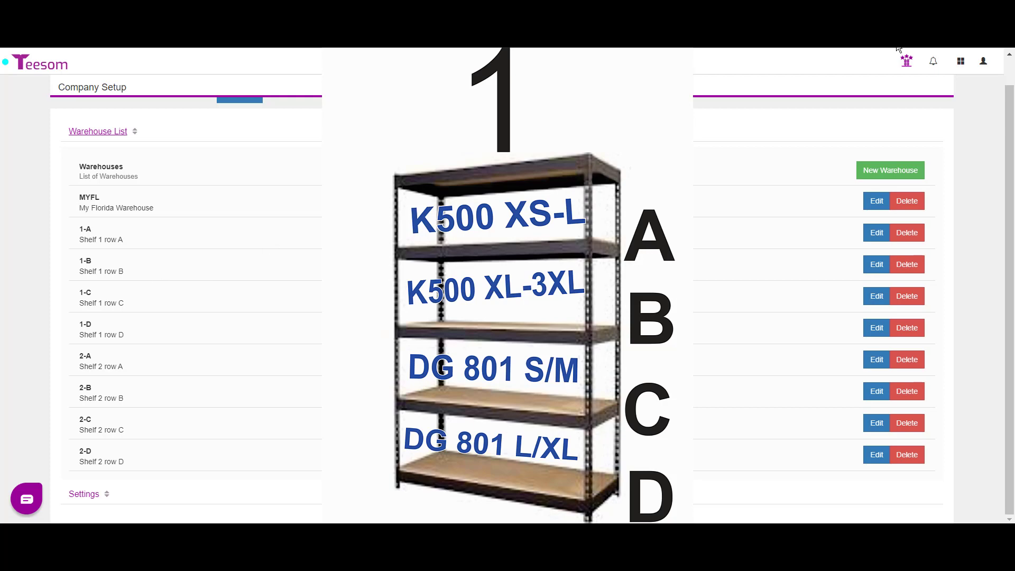
From the inventory codes list, begin a Warehouse Transfer journal for K500
click(960, 61)
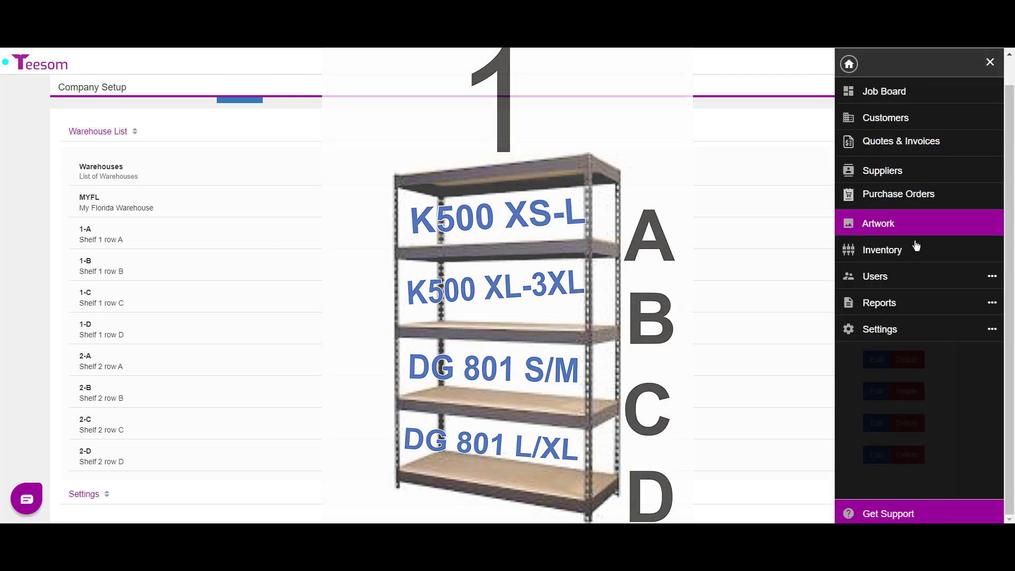
click(899, 254)
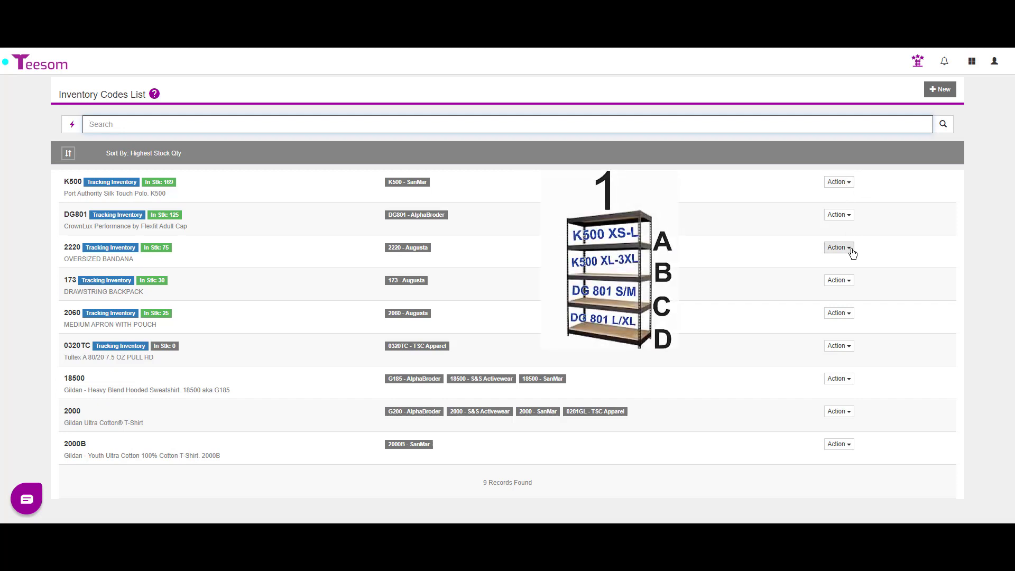
click(978, 475)
click(835, 182)
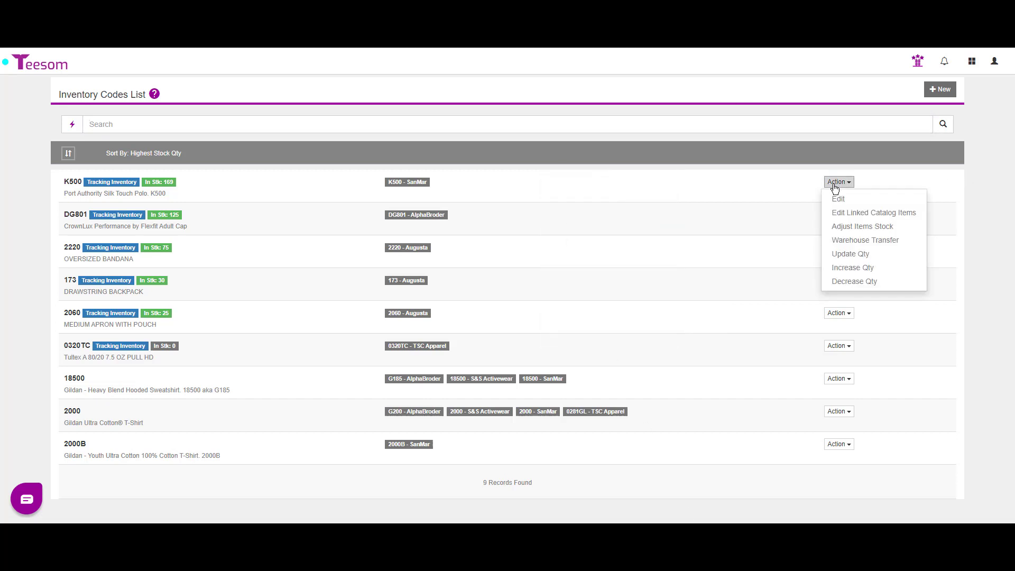
click(865, 242)
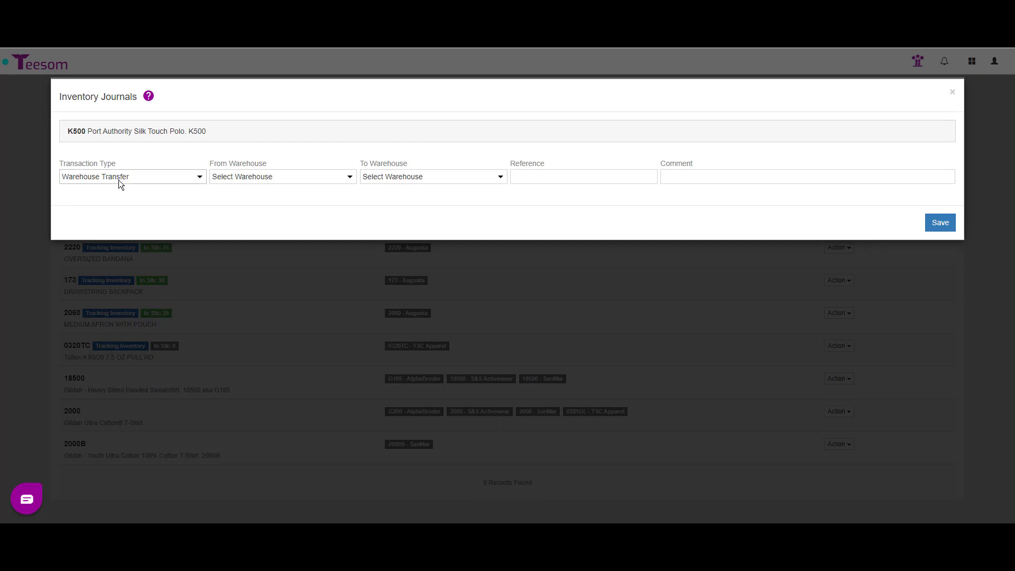
Transfer Black K500 XS 19, S 20, M 20, L 15 from MYFL to bin 1-A and save
click(237, 175)
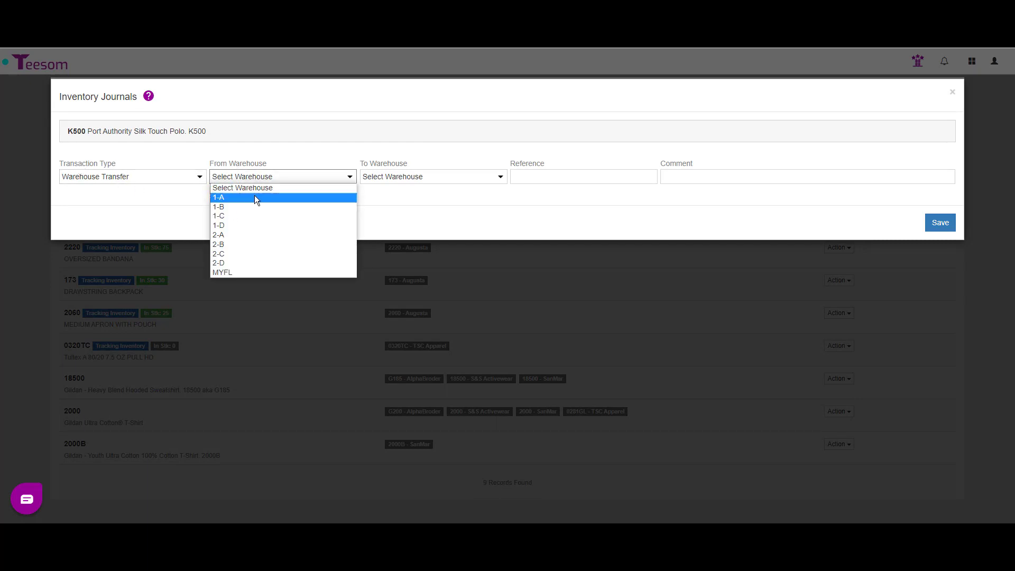
click(245, 273)
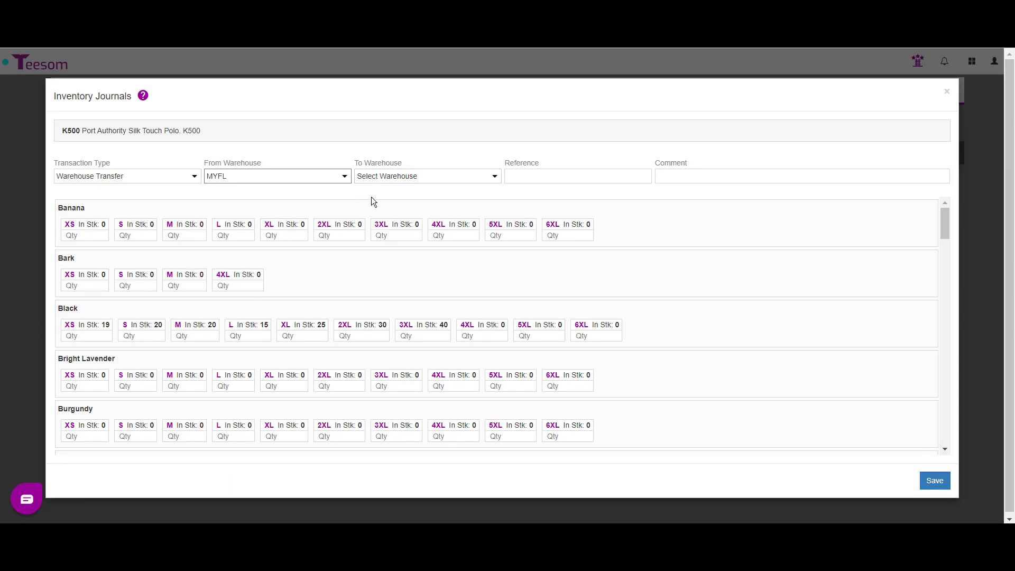
click(379, 180)
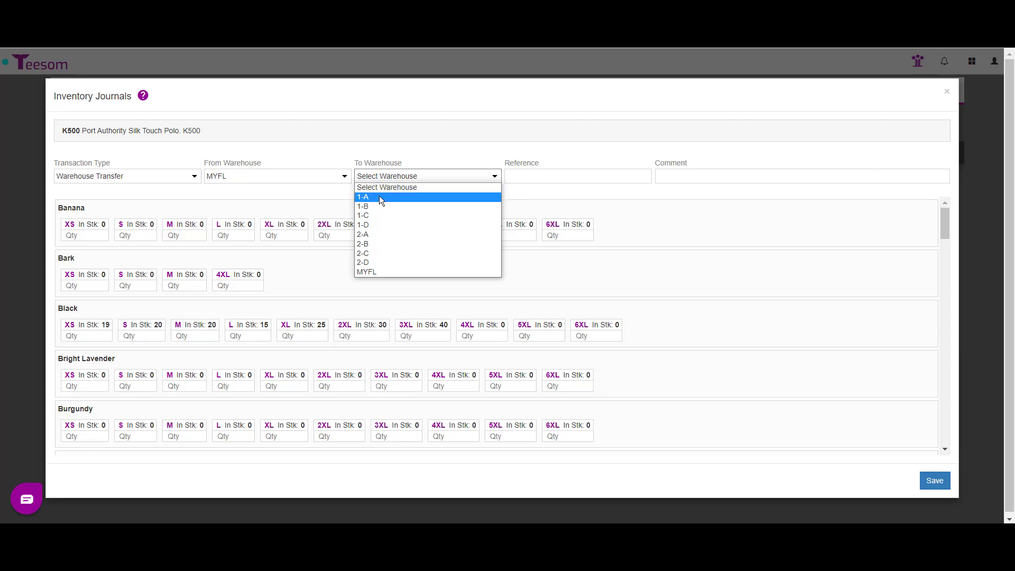
click(381, 198)
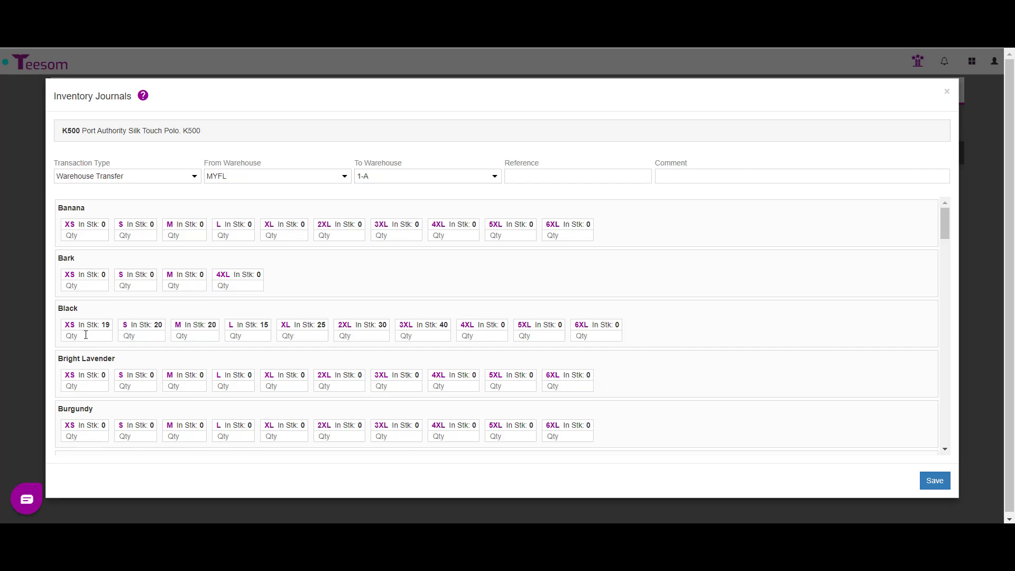
text(19)
click(153, 334)
text(20)
click(189, 335)
text(20)
text(15)
click(929, 480)
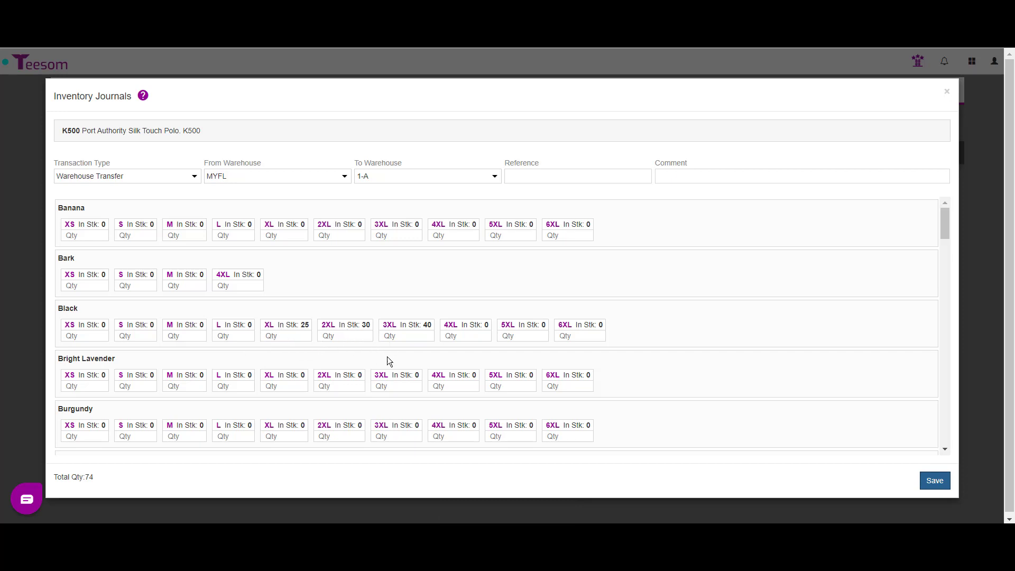
Transfer Black K500 XL 25, 2XL 30 and 3XL 40 into bin 1-B, save, and close the journal
click(494, 177)
click(461, 205)
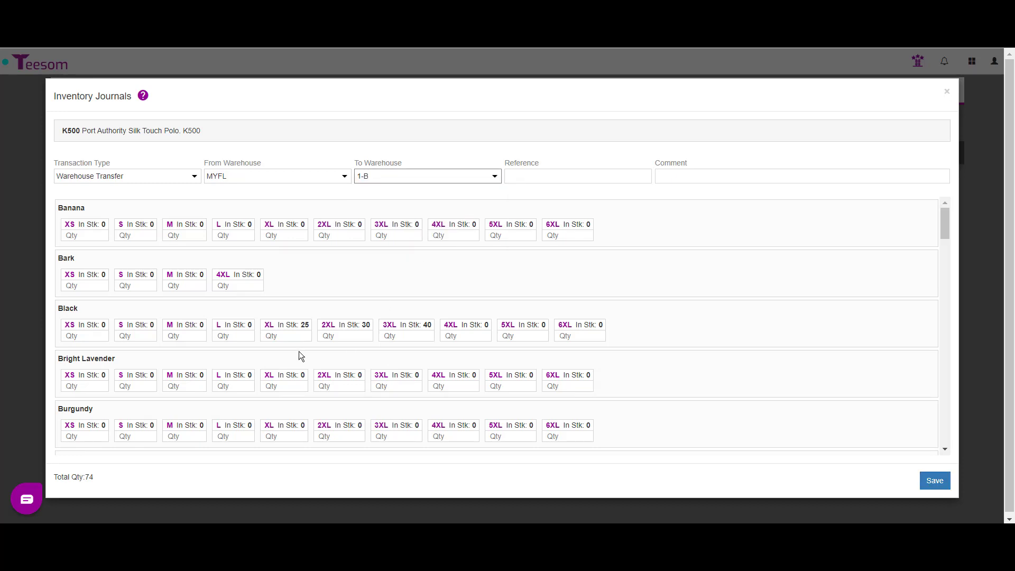
click(287, 338)
text(25)
click(349, 334)
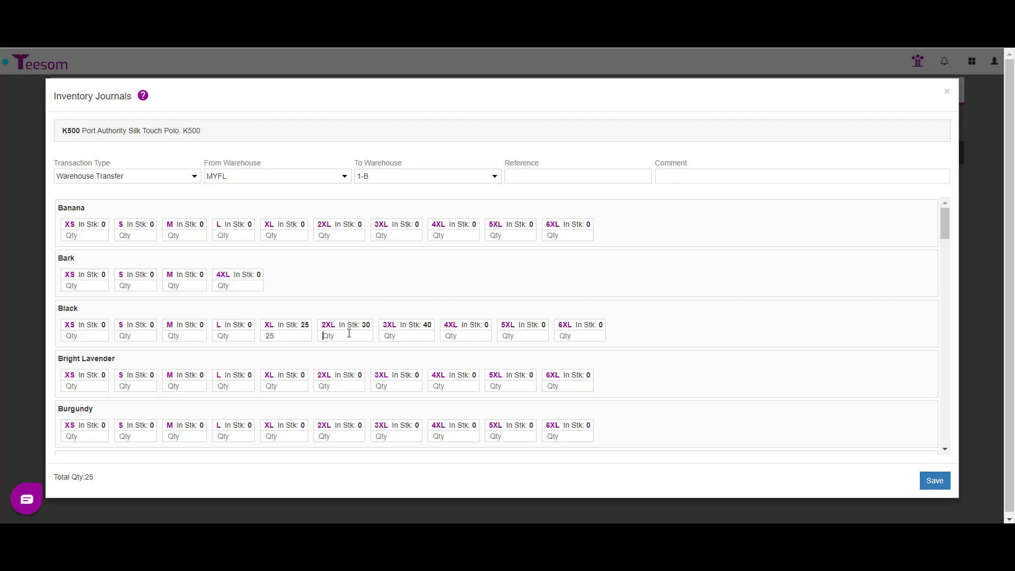
text(30)
click(400, 336)
text(40)
click(942, 481)
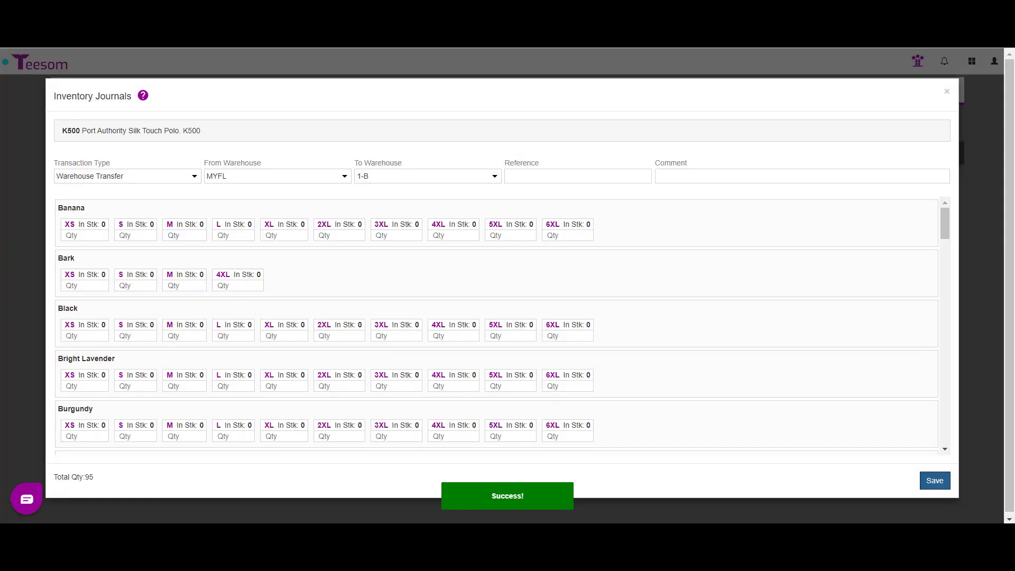
click(946, 92)
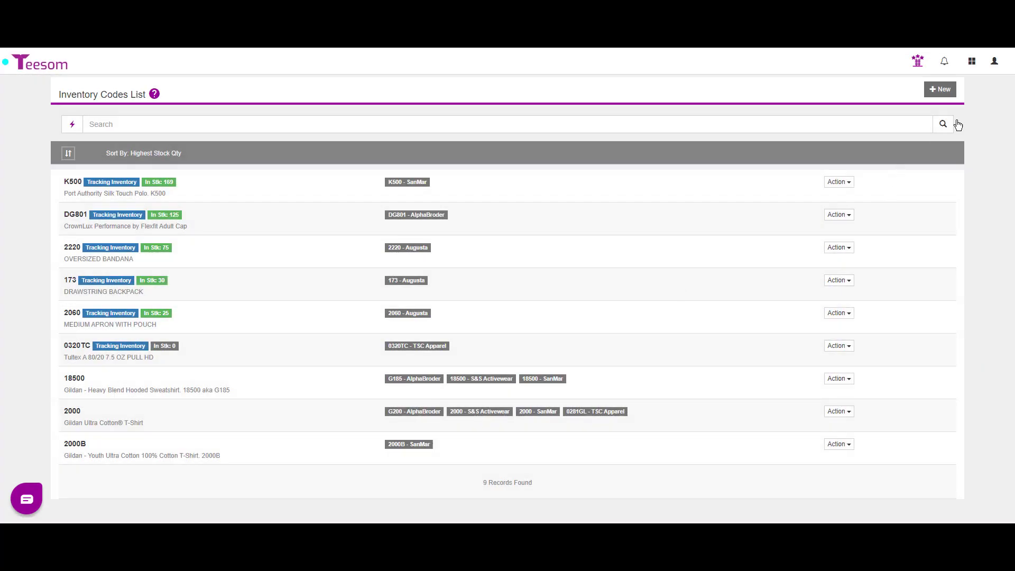
Run the Inventory Stock On Hand report filtered to warehouse bin 1-A
click(972, 62)
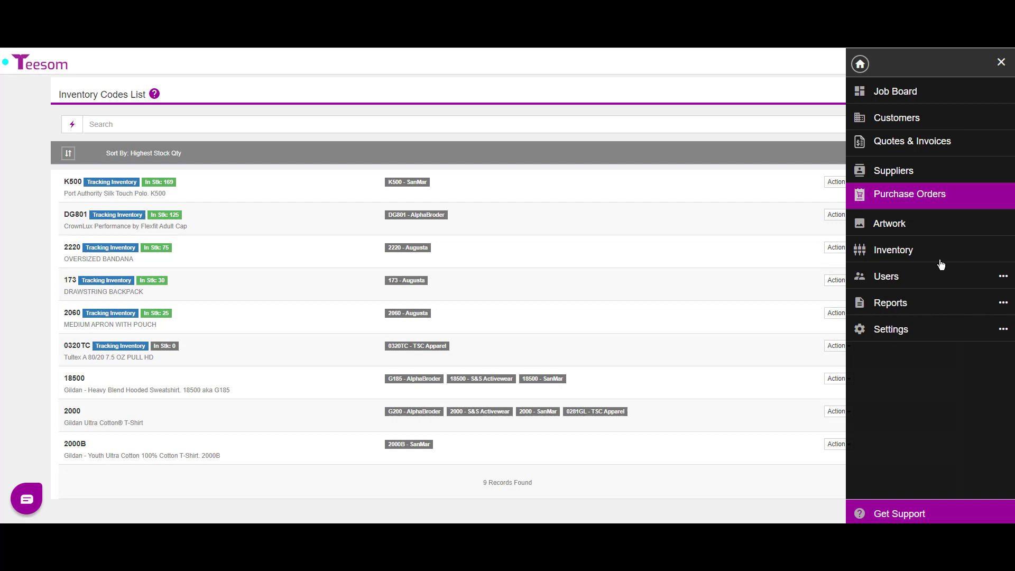
click(915, 308)
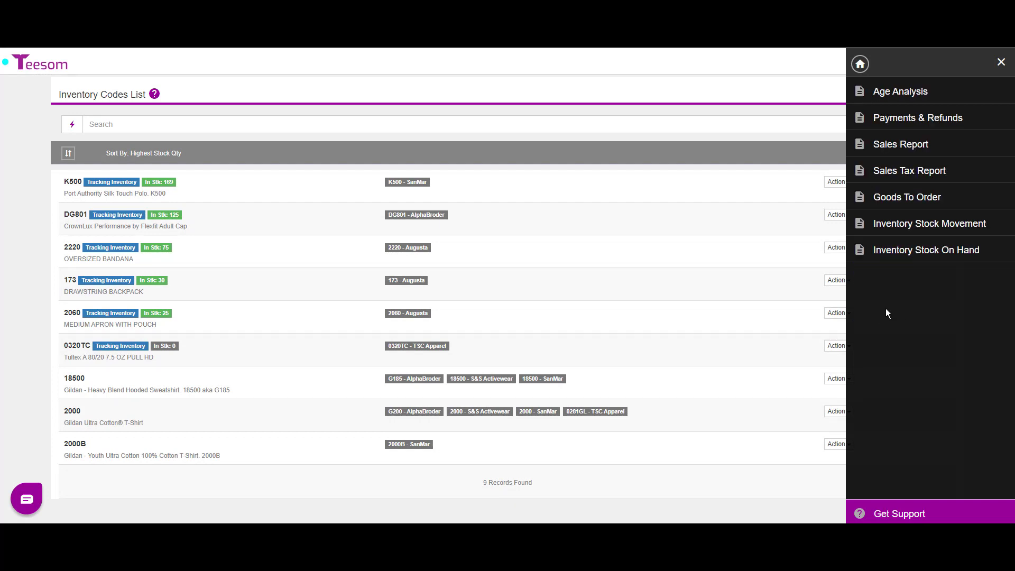
click(895, 260)
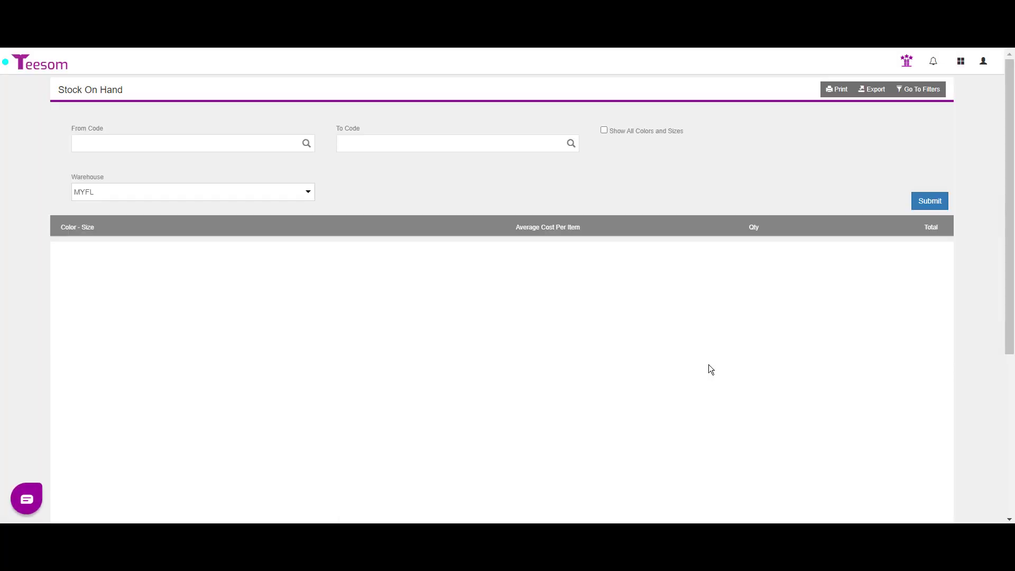
click(258, 196)
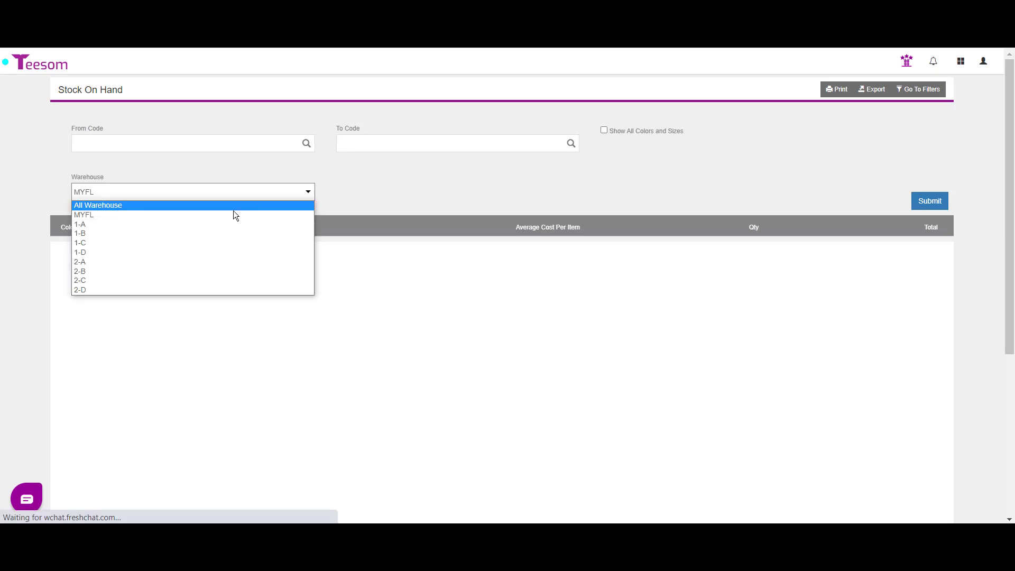
click(216, 225)
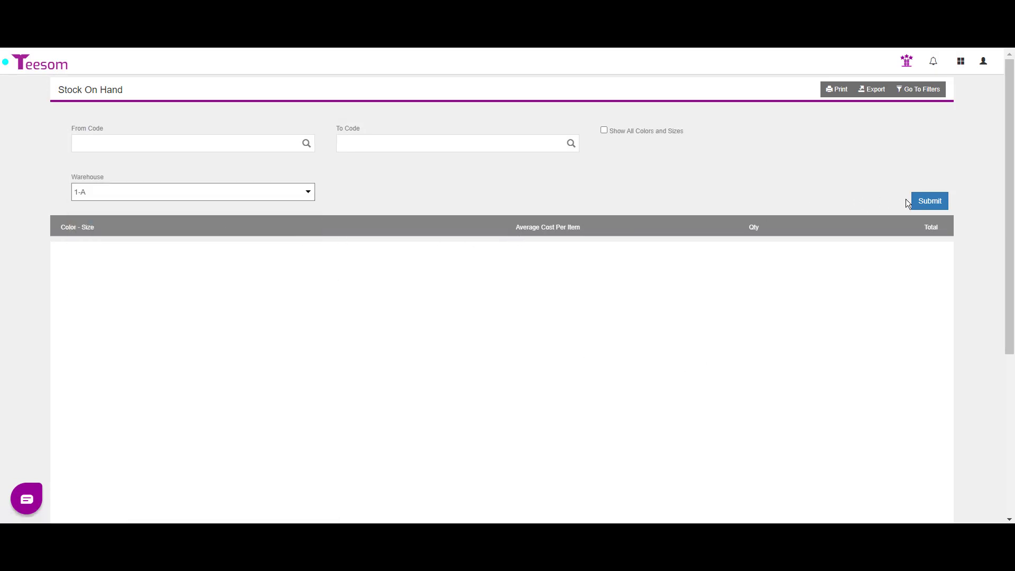
click(927, 200)
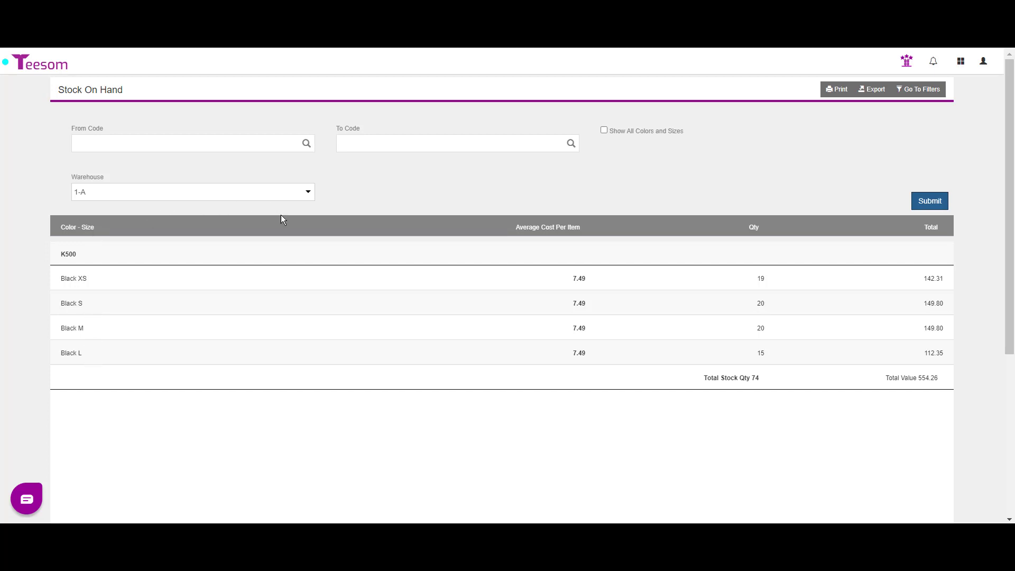
Rerun the Stock On Hand report for bin 1-B, showing 95 units
click(311, 196)
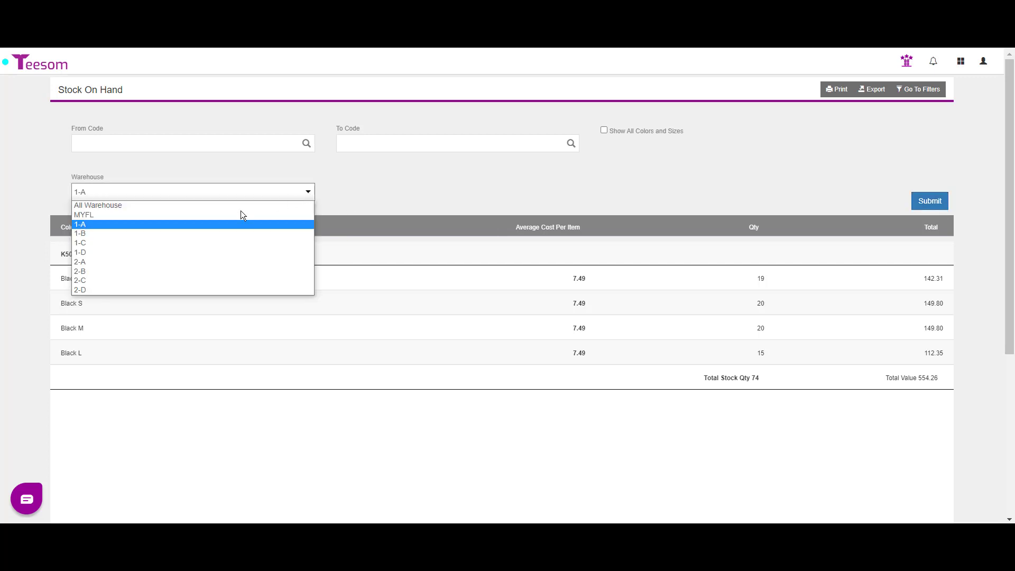
click(183, 233)
click(929, 203)
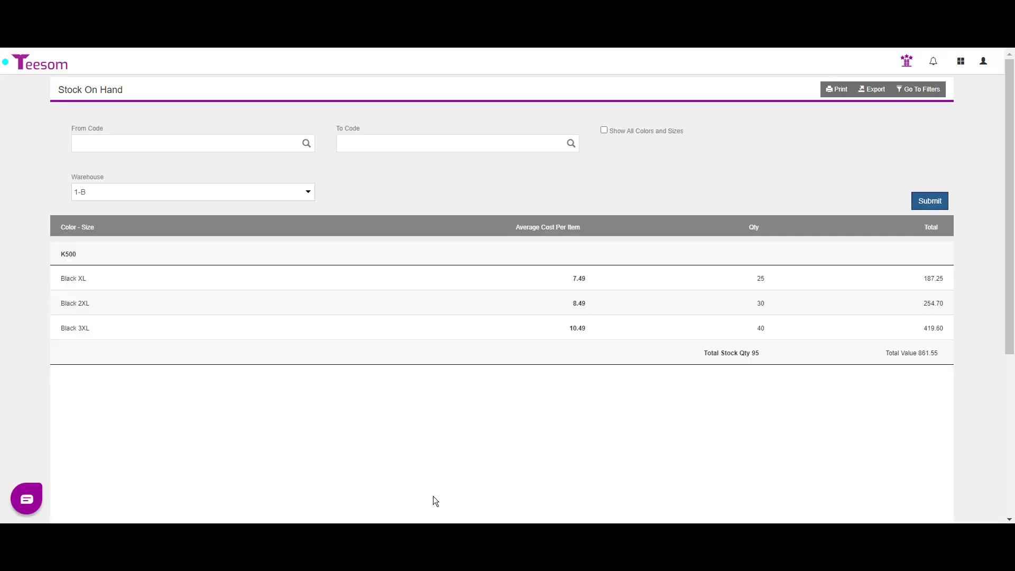